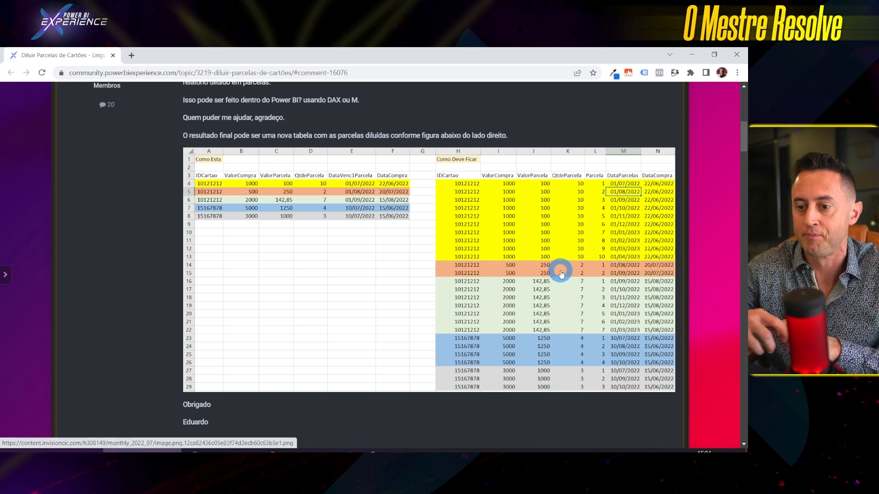
Read through the forum topic on splitting card purchases into installments, from the example tables to the posted Power Query solutions
scroll(561, 273, down, 8)
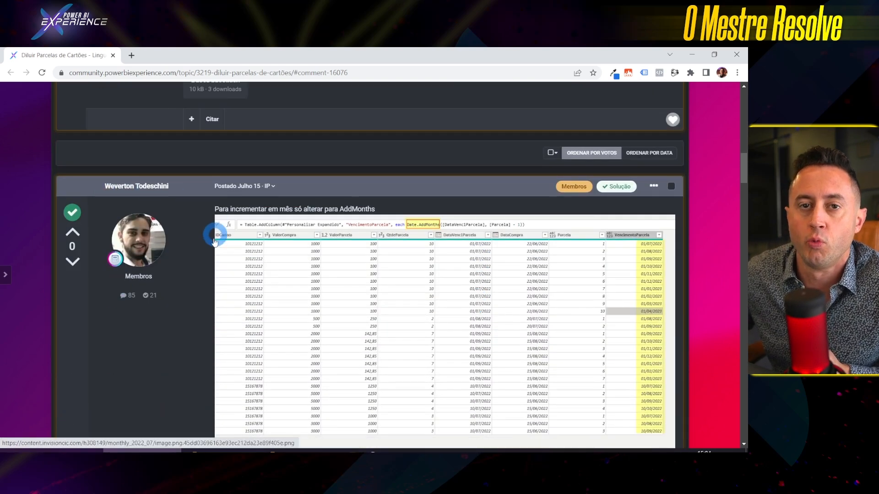
scroll(214, 233, down, 1)
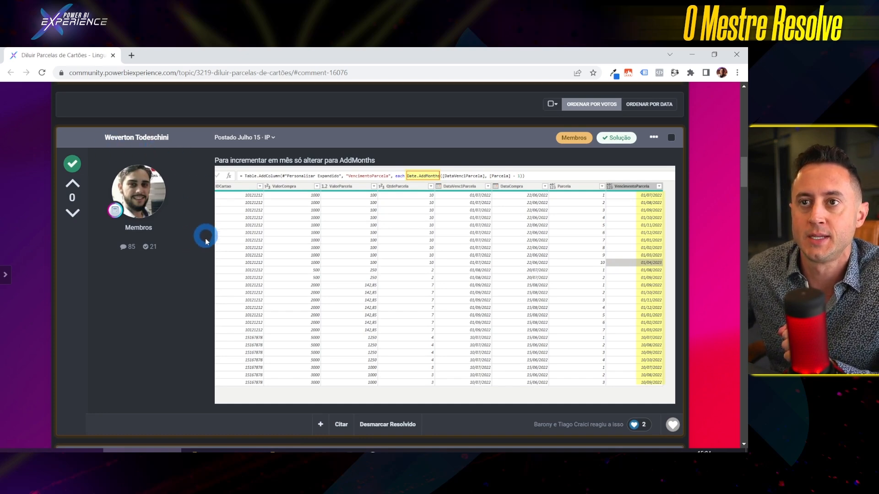
scroll(210, 289, down, 10)
scroll(212, 306, down, 15)
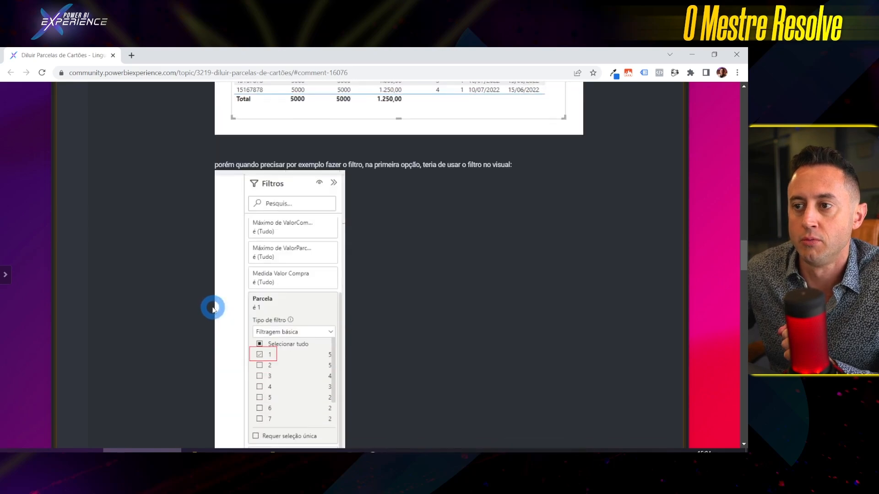
scroll(213, 316, down, 15)
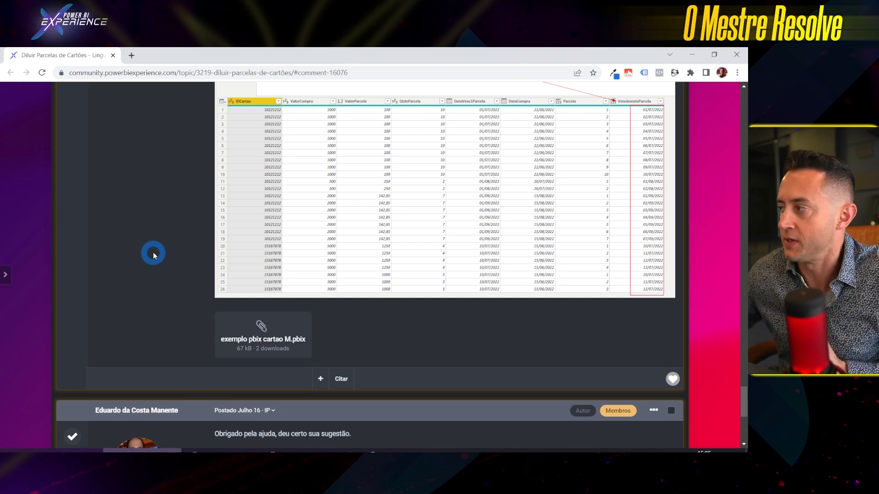
Switch to the Power BI Desktop report and examine the check-in dates, check-out dates and values in the fReservas table data
click(220, 451)
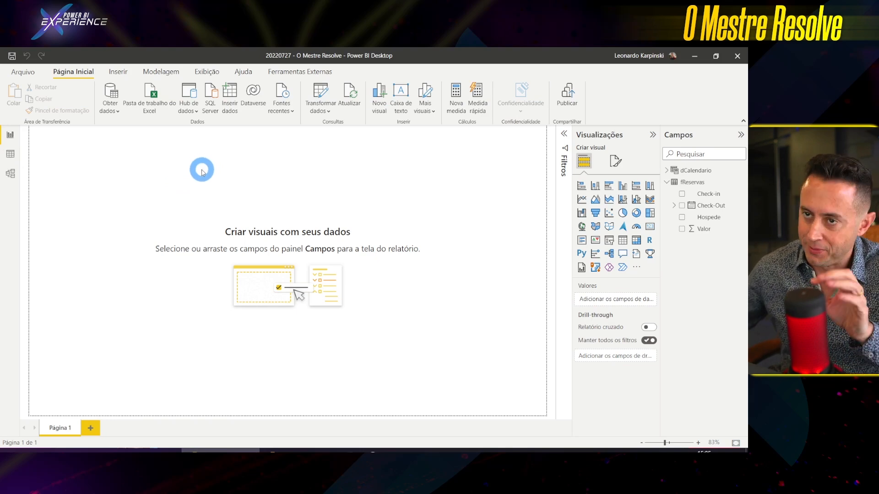
click(10, 154)
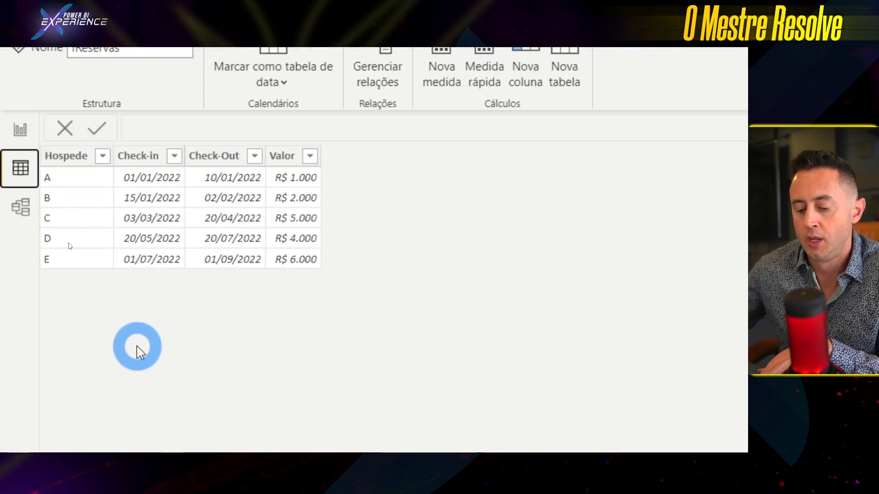
drag(118, 185, 270, 187)
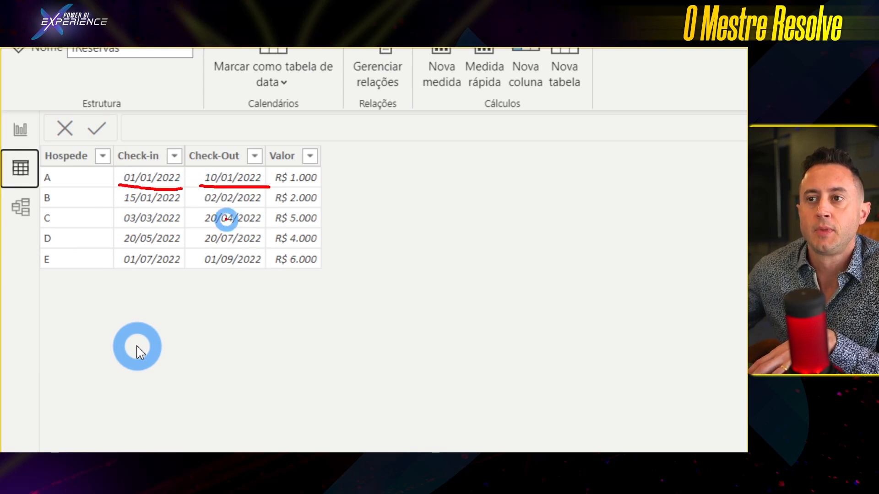
drag(130, 207, 244, 209)
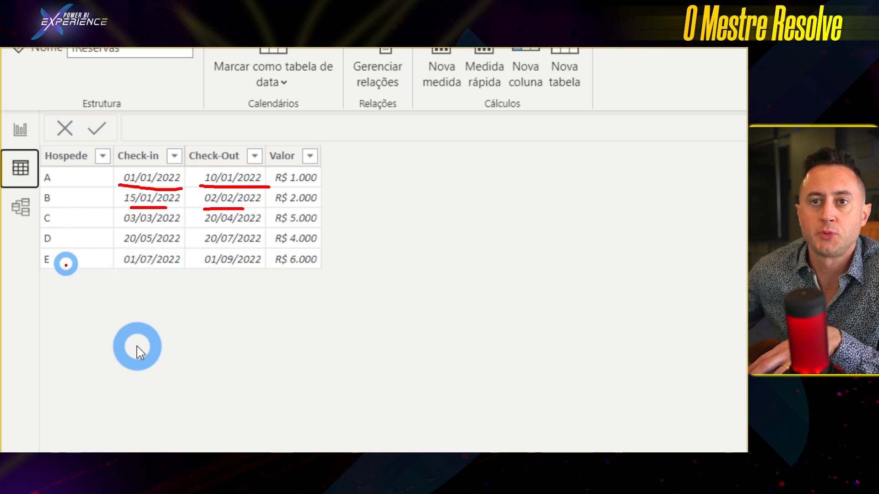
mouse_move(59, 255)
mouse_down()
mouse_move(35, 271)
mouse_move(68, 259)
mouse_up()
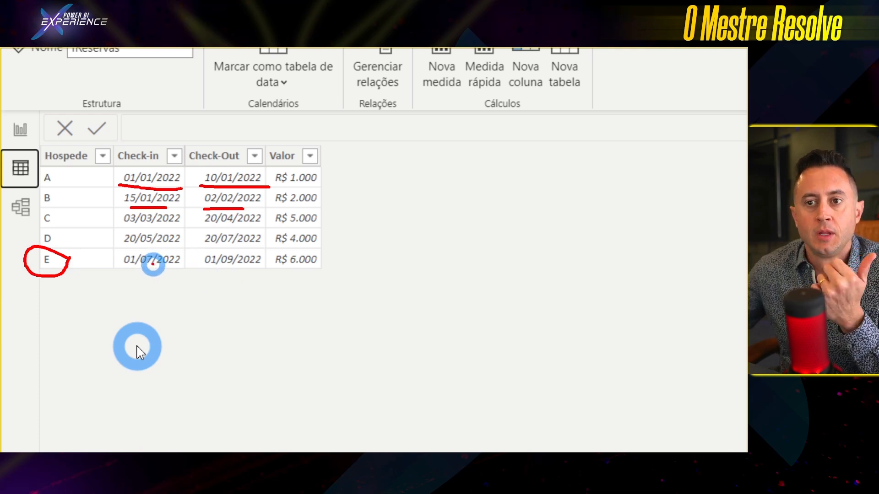
mouse_move(271, 268)
mouse_down()
mouse_move(328, 273)
mouse_move(306, 248)
mouse_move(271, 269)
mouse_move(265, 284)
mouse_move(186, 288)
mouse_move(170, 274)
mouse_move(166, 280)
mouse_up()
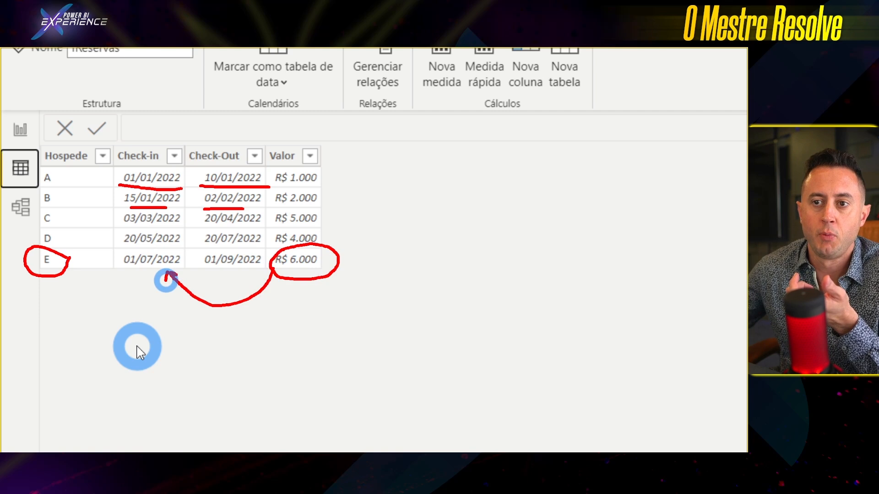
mouse_move(272, 271)
mouse_down()
mouse_move(227, 271)
mouse_move(225, 279)
mouse_up()
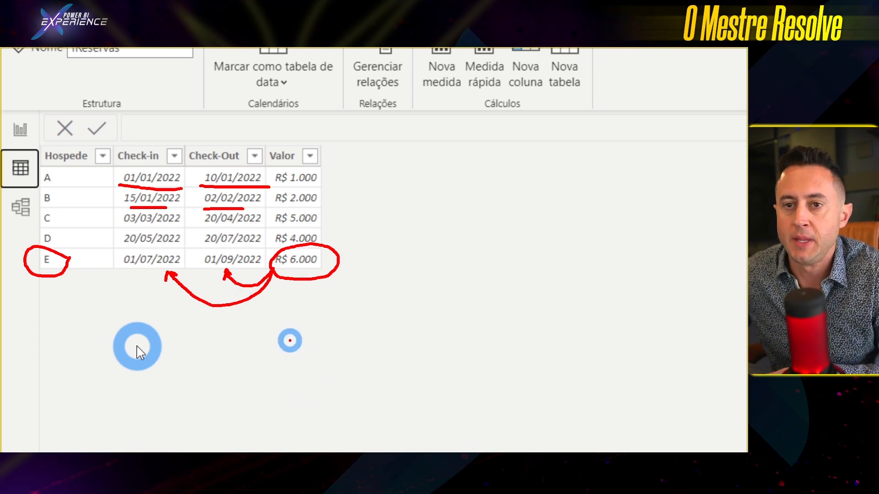
click(375, 259)
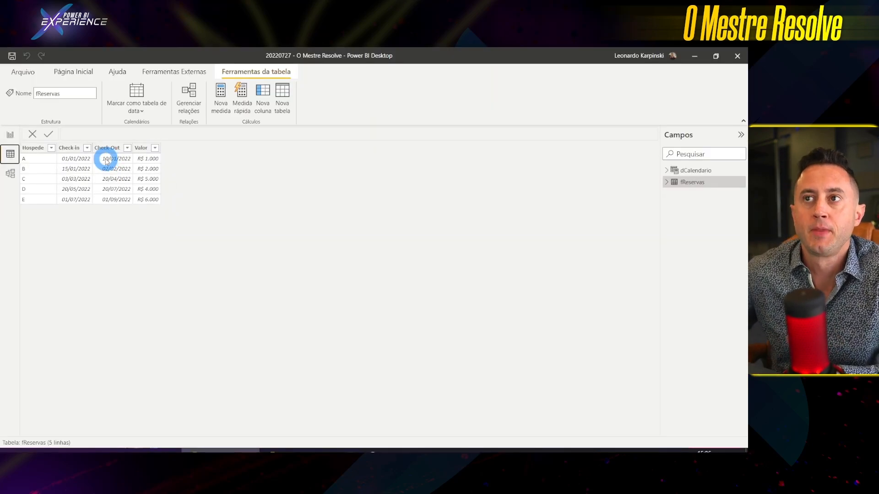
Return to the report view and open the report's queries in a maximized Power Query Editor
click(10, 134)
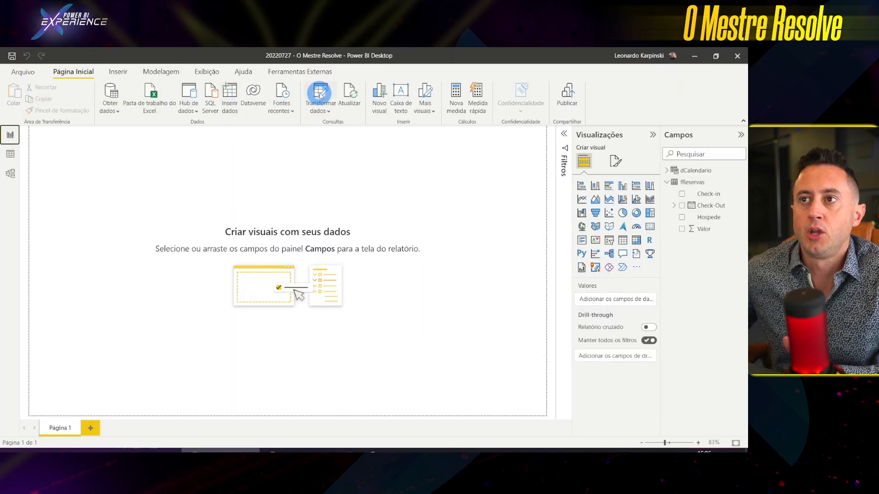
click(321, 90)
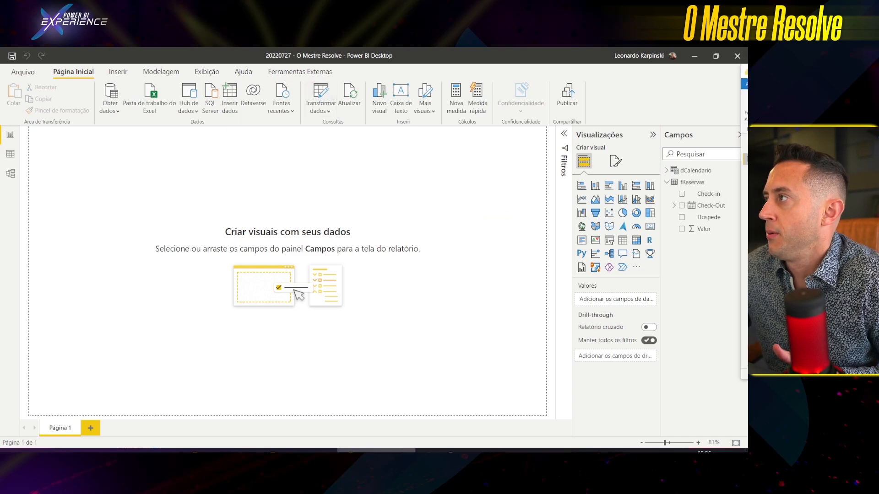
double_click(508, 224)
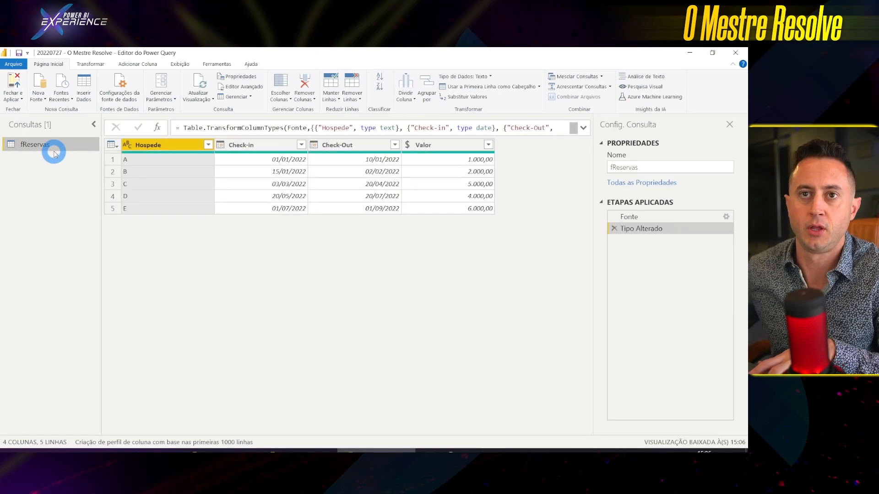
Duplicate the fReservas query and rename the copy fDiarias
right_click(29, 147)
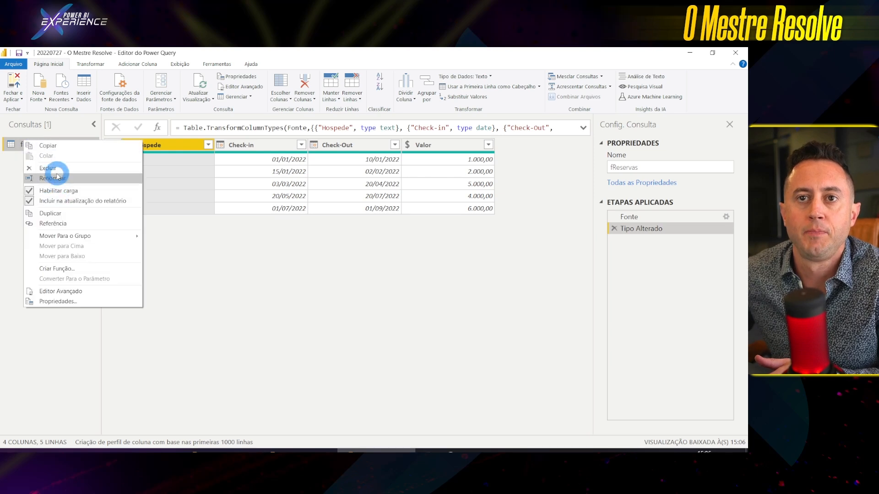
click(54, 212)
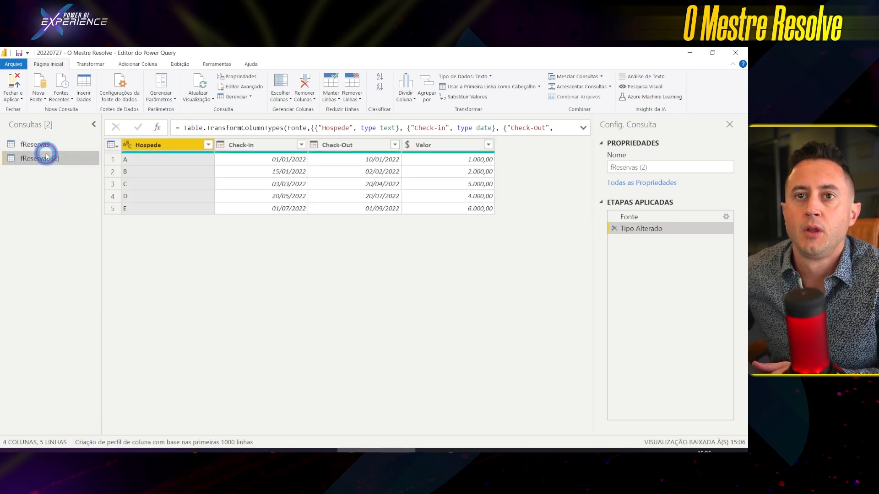
double_click(43, 157)
text(fDiaria)
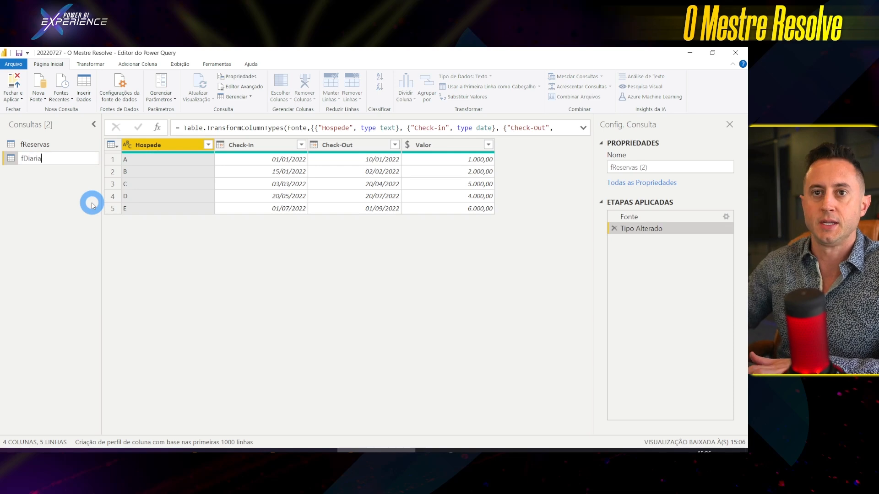
text(s)
key(Return)
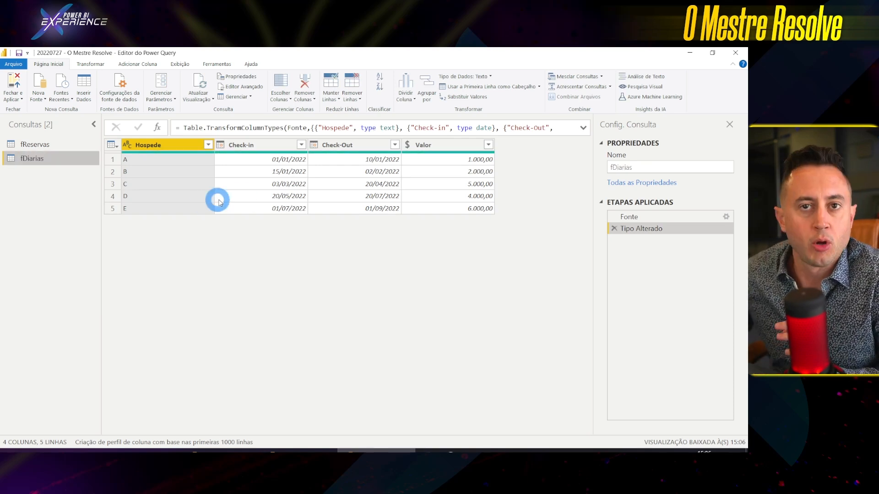
Revisit the forum topic in the browser to compare its source installment table with the Check-in and Check-Out columns
click(273, 144)
ctrl+click(346, 146)
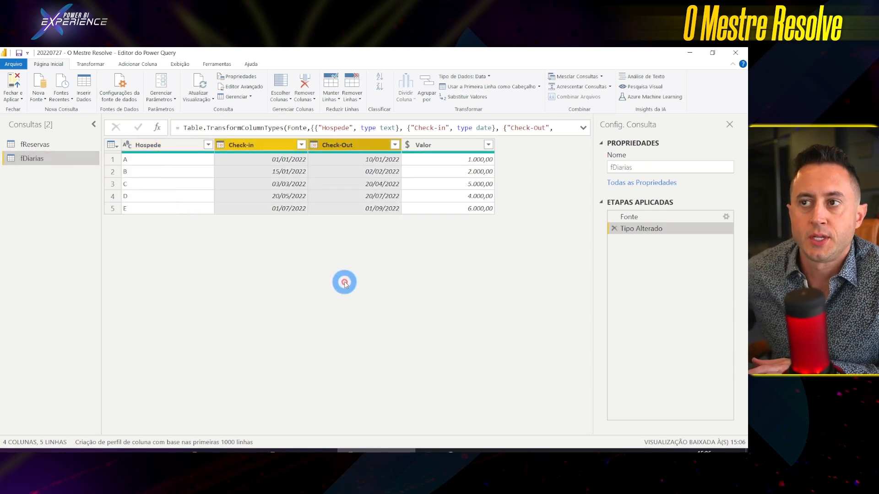
click(155, 450)
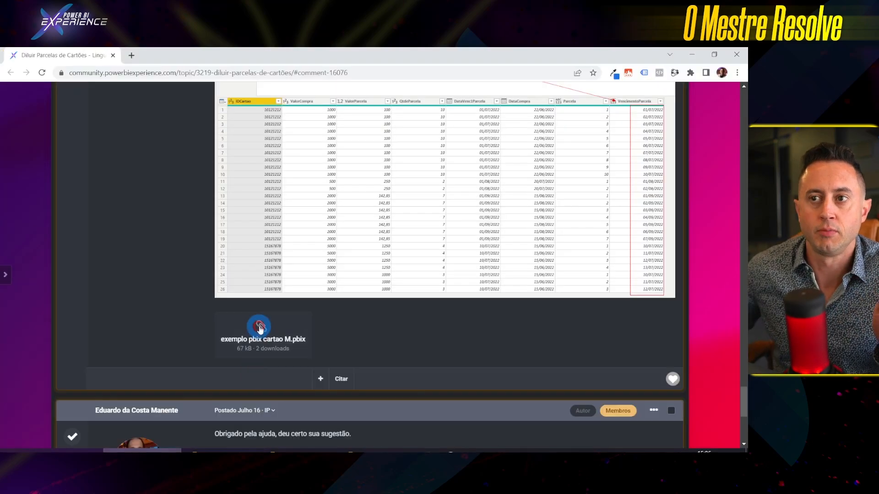
scroll(259, 327, up, 15)
scroll(305, 307, up, 1)
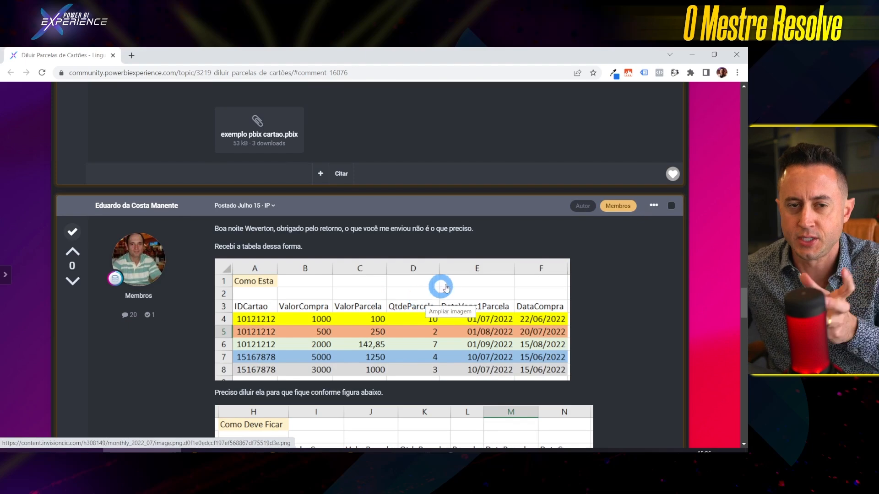
click(691, 55)
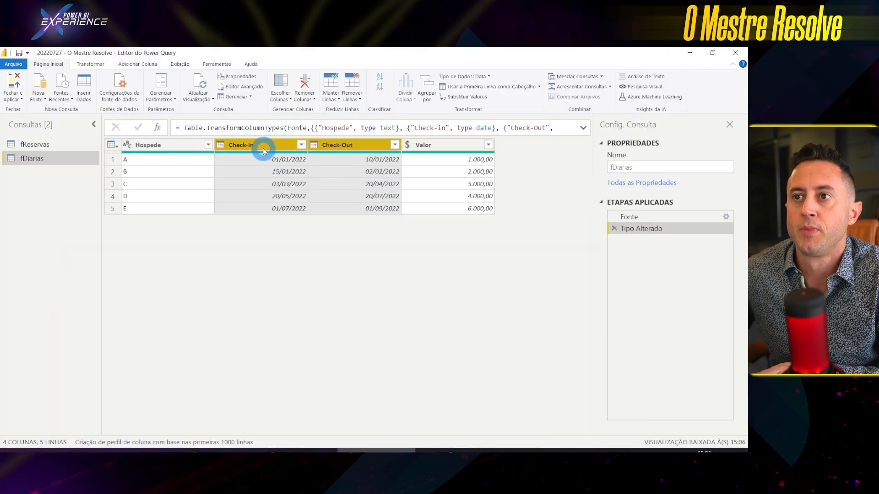
Add a column to fDiarias that subtracts Check-in from Check-Out in days
click(321, 145)
ctrl+click(269, 144)
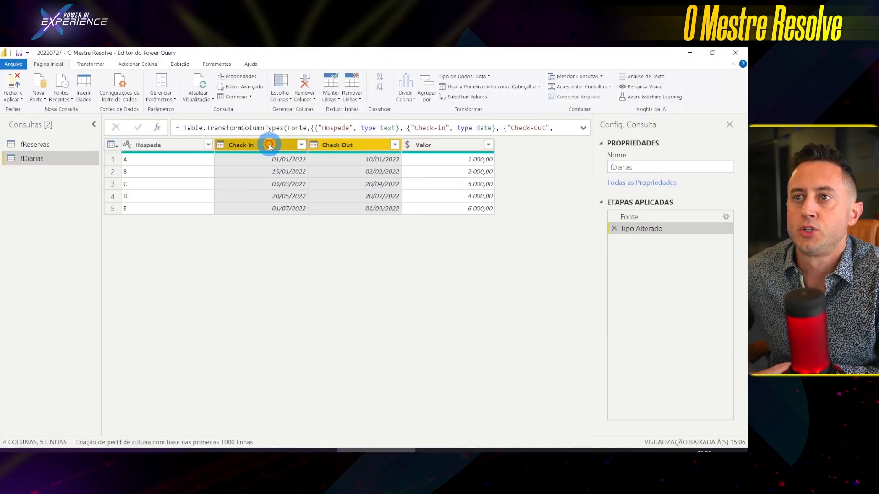
click(130, 64)
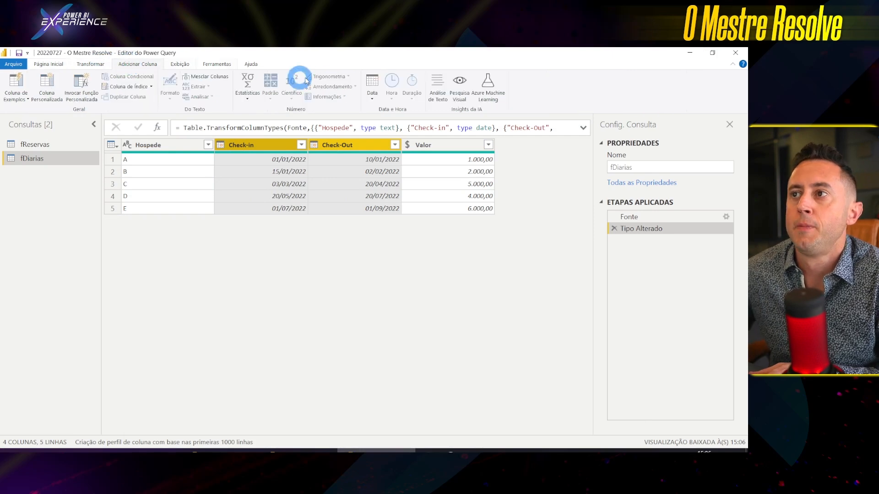
click(372, 94)
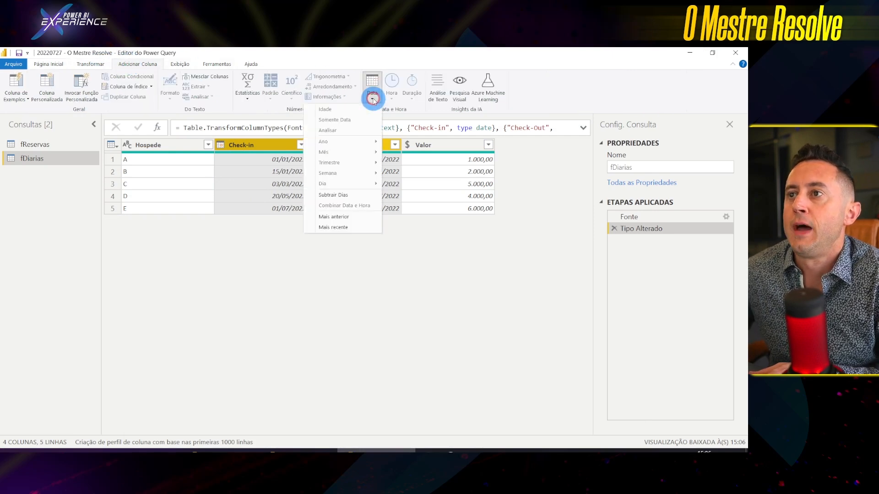
click(336, 198)
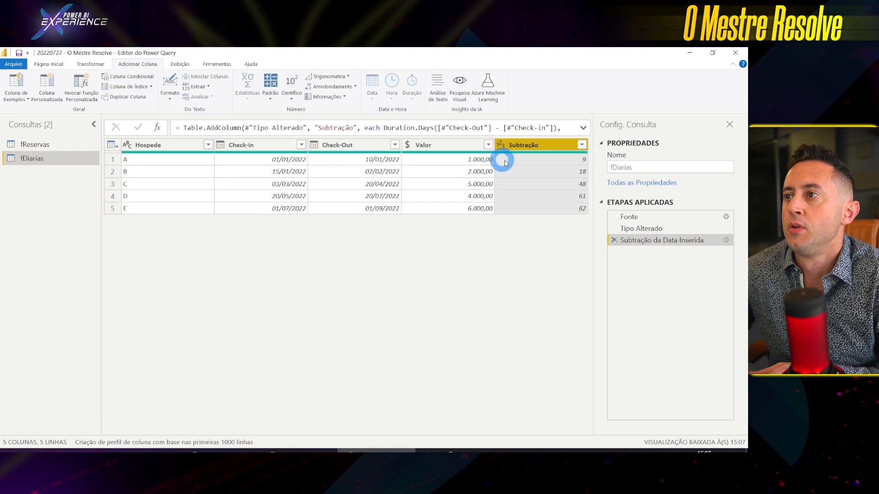
Rename the Subtração column to Qtd Dias within its step formula
double_click(335, 128)
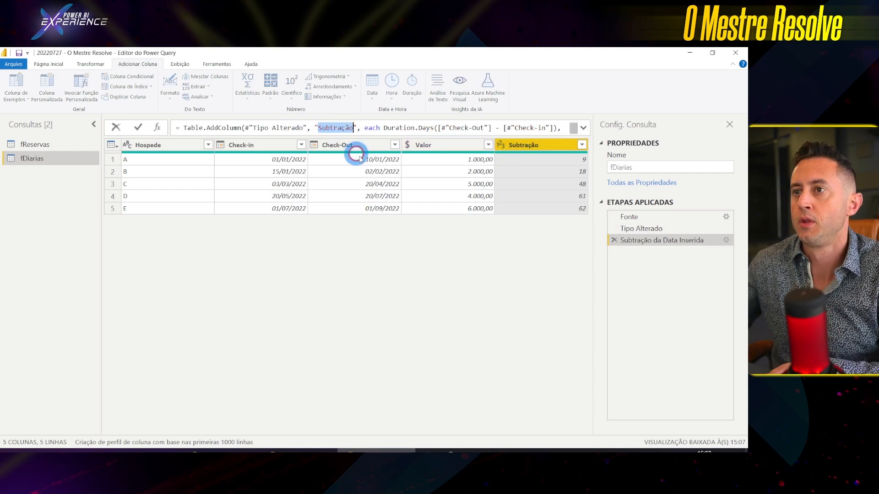
text(Qtd Dias)
key(Return)
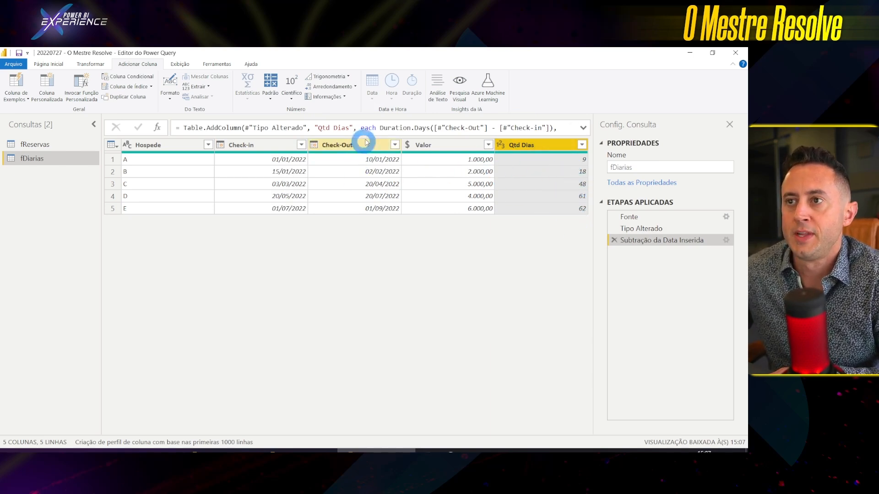
Make Qtd Dias count both end dates by adding 1 after the Duration.Days([#"Check-Out"] - [#"Check-in"]) expression
click(550, 128)
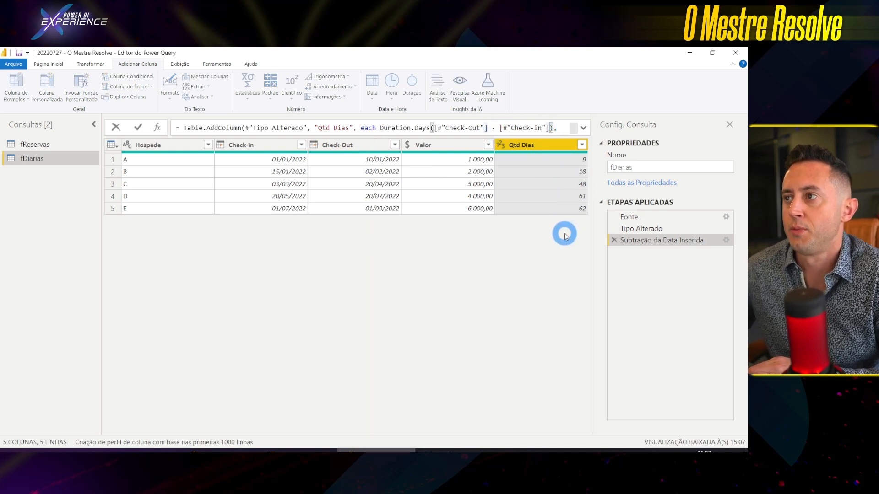
key(Return)
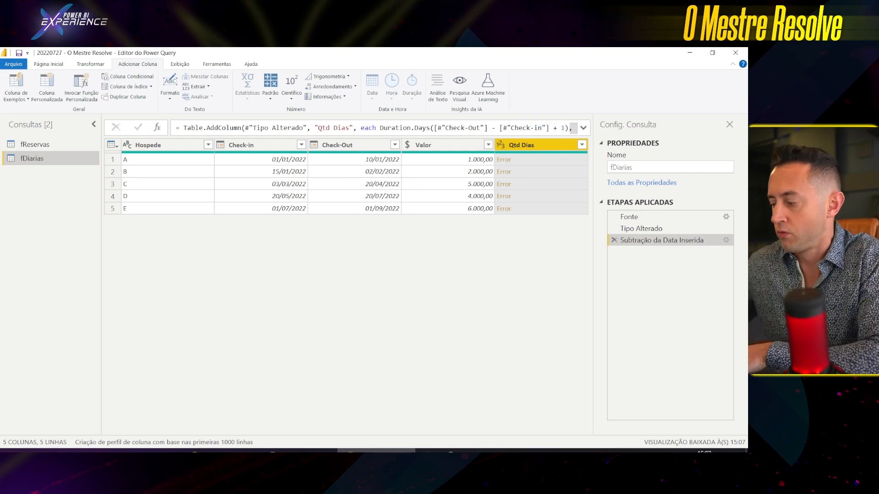
click(567, 128)
key(BackSpace)
key(BackSpace)
key(Delete)
key(Left)
key(Left)
text())
key(Right)
key(Right)
text(1)
key(Return)
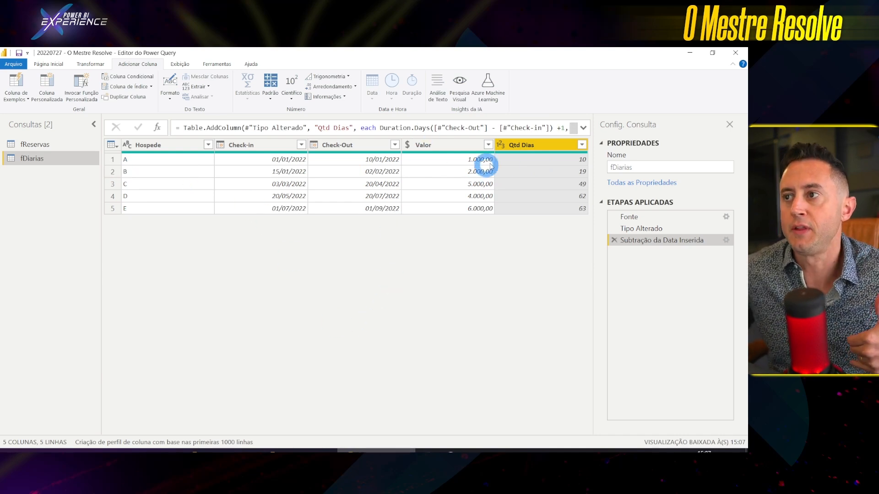
Check the Qtd Dias values for guests A and B, including the full record of guest B
click(544, 161)
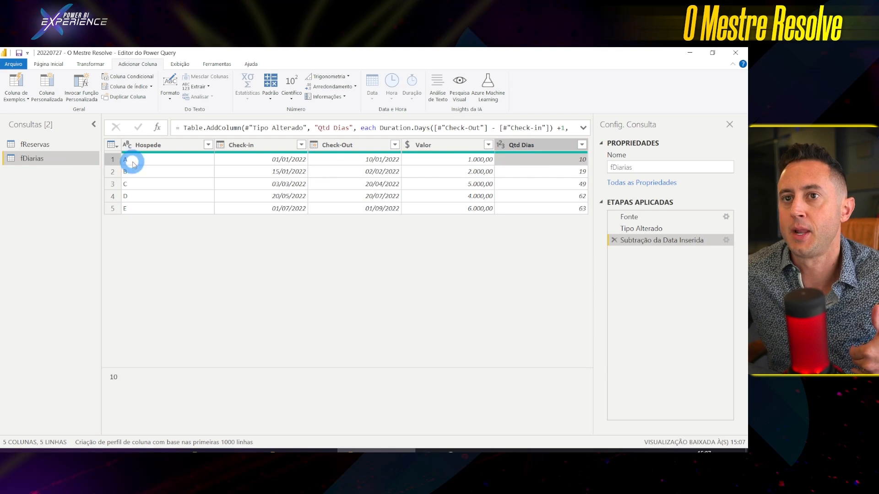
click(521, 171)
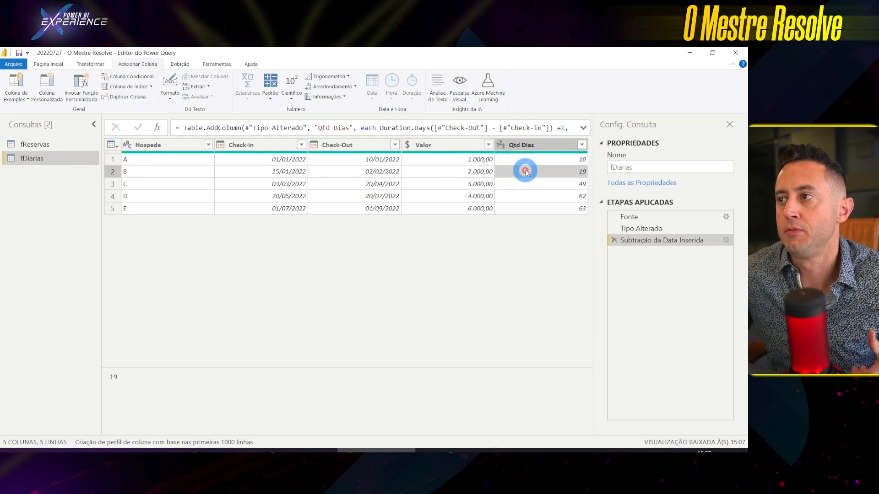
click(113, 172)
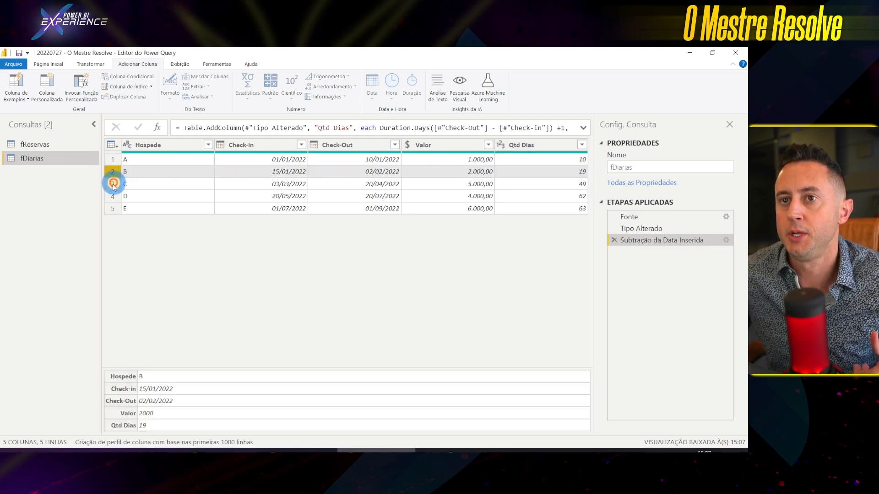
Check the full record of guest C, including its Qtd Dias value
click(112, 186)
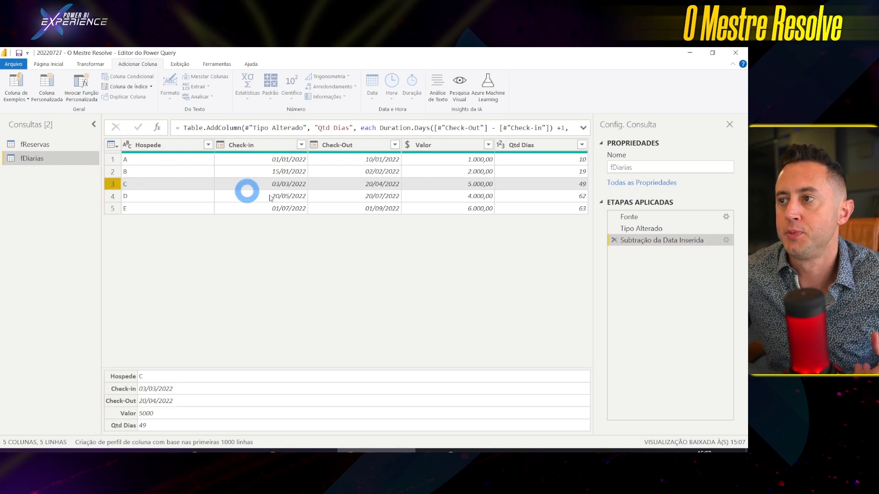
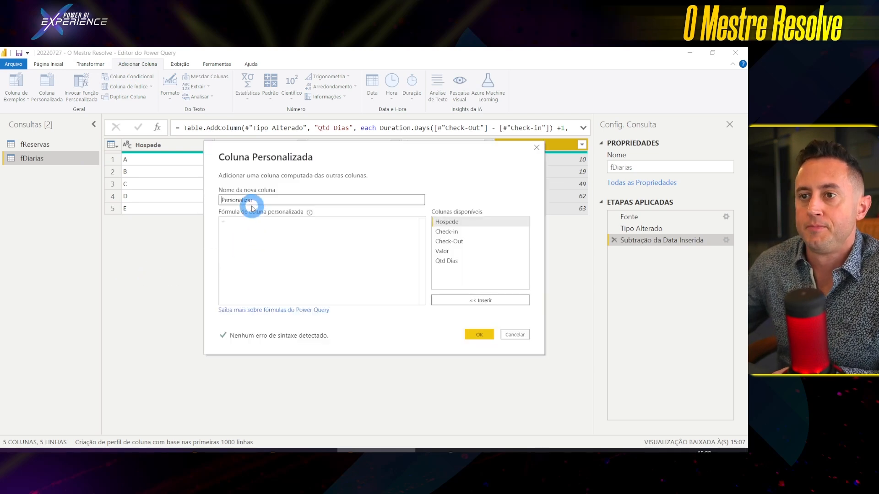
Add a custom column named Lista with the formula {1..[Qtd Dias]} to generate a day list per reservation
click(343, 292)
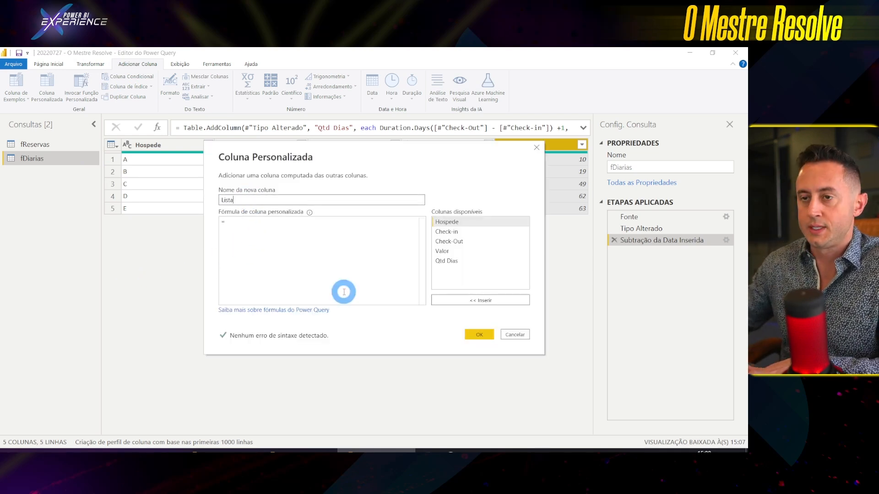
click(338, 287)
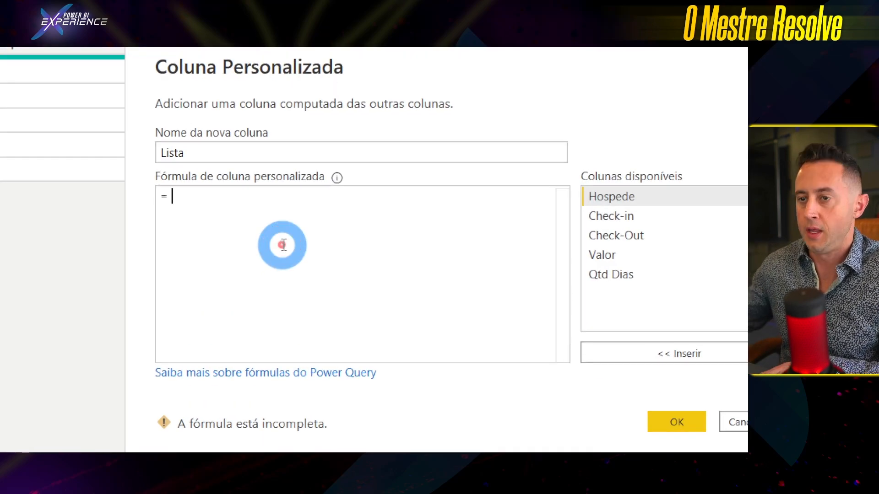
text({1..)
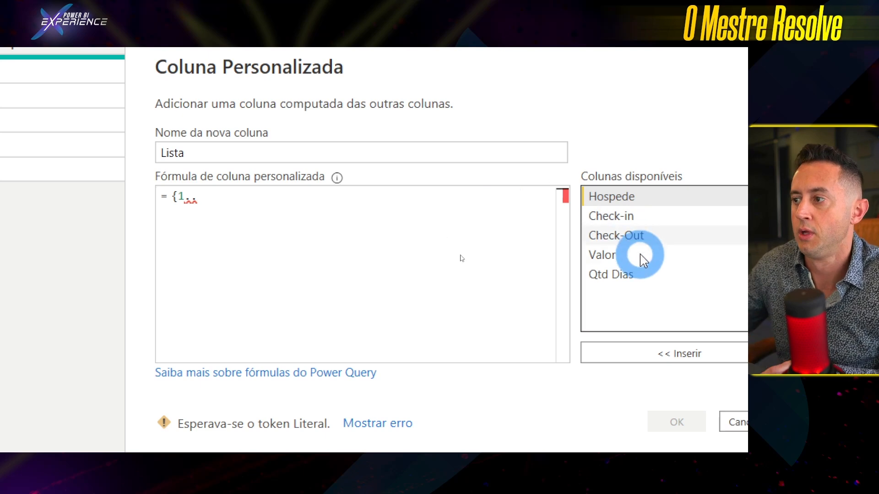
double_click(616, 274)
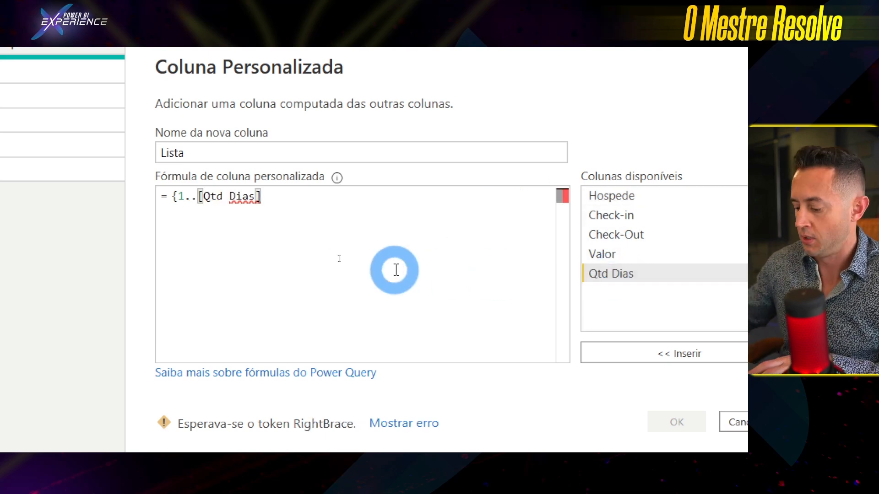
text(})
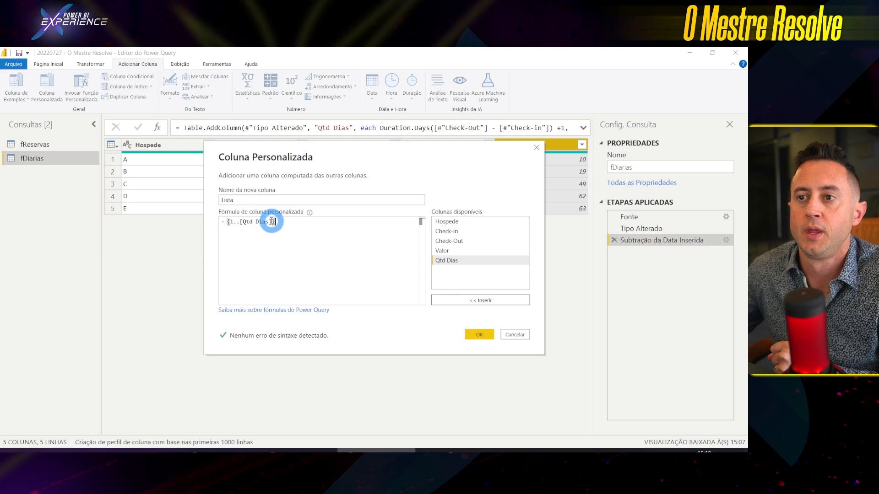
click(479, 334)
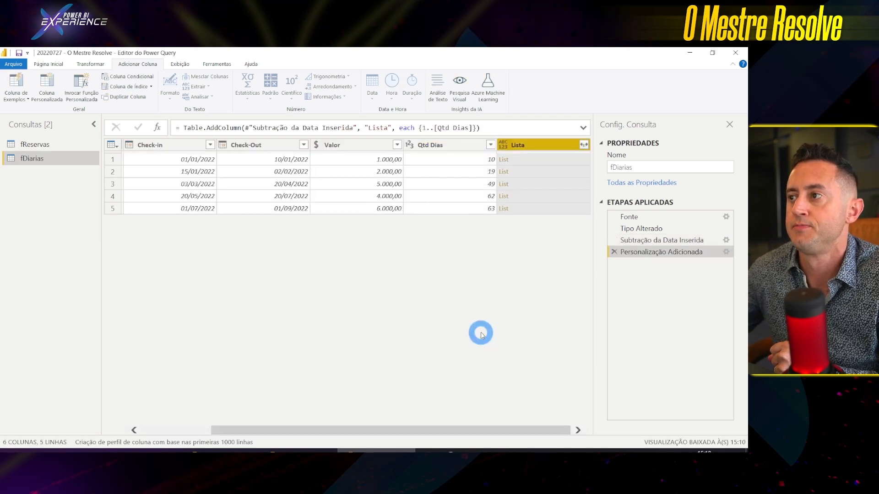
Inspect the generated lists in the Lista column for the first four reservations, enlarging the preview to read their items
click(529, 160)
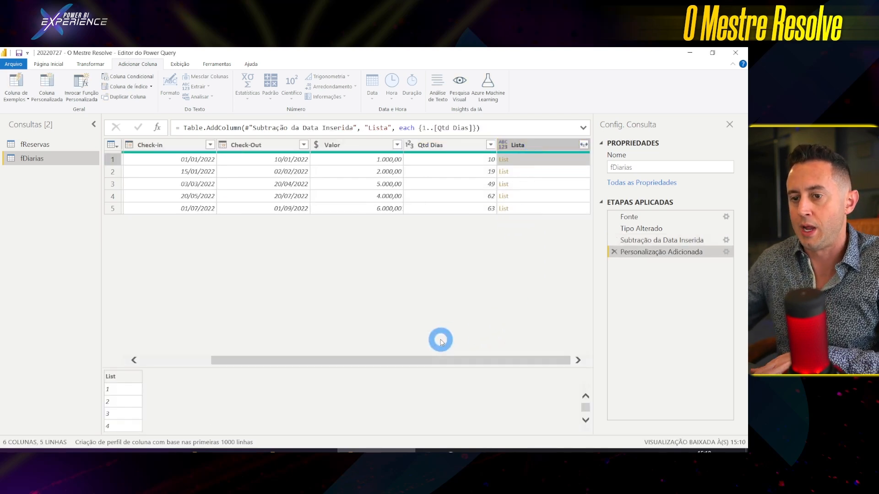
drag(430, 367, 230, 280)
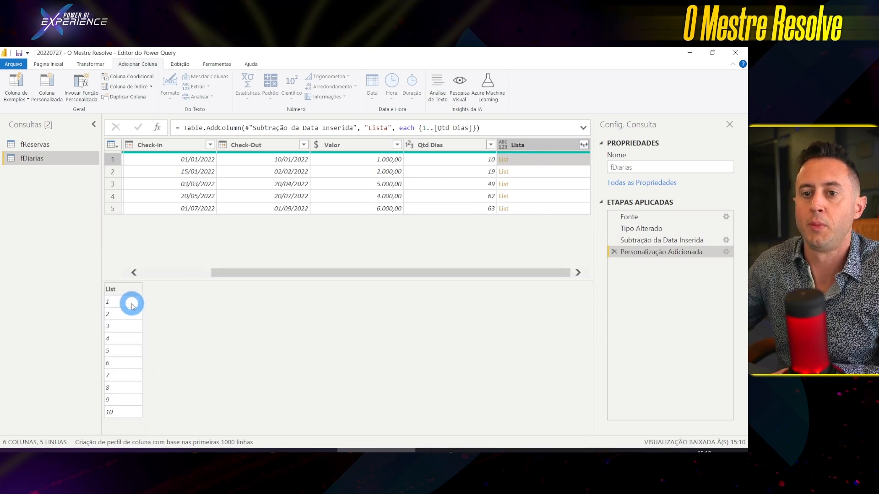
click(529, 172)
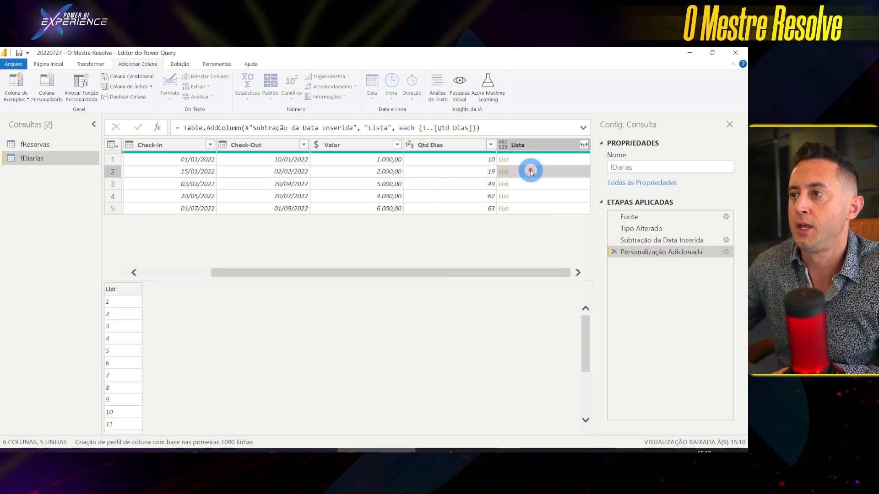
click(534, 185)
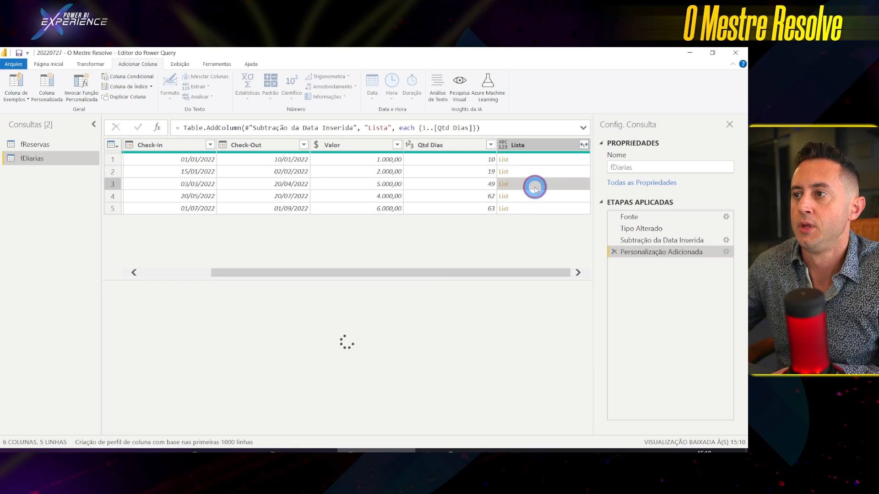
scroll(289, 373, down, 3)
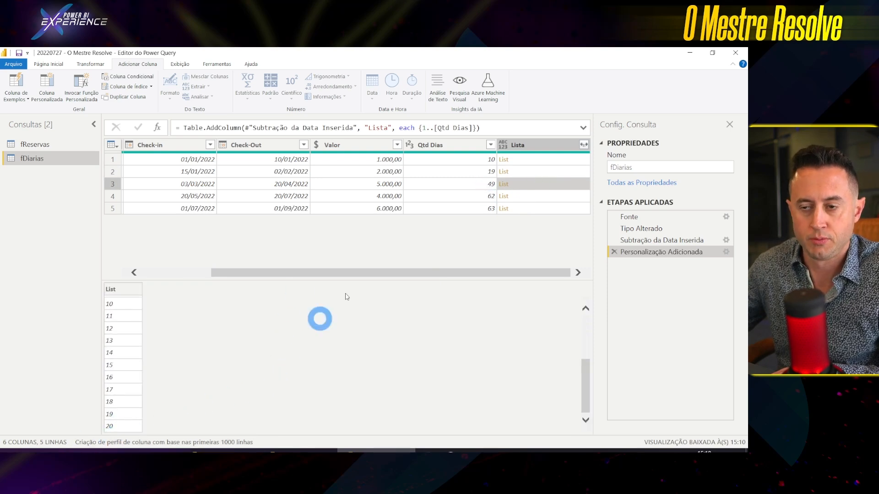
click(534, 184)
scroll(229, 387, down, 3)
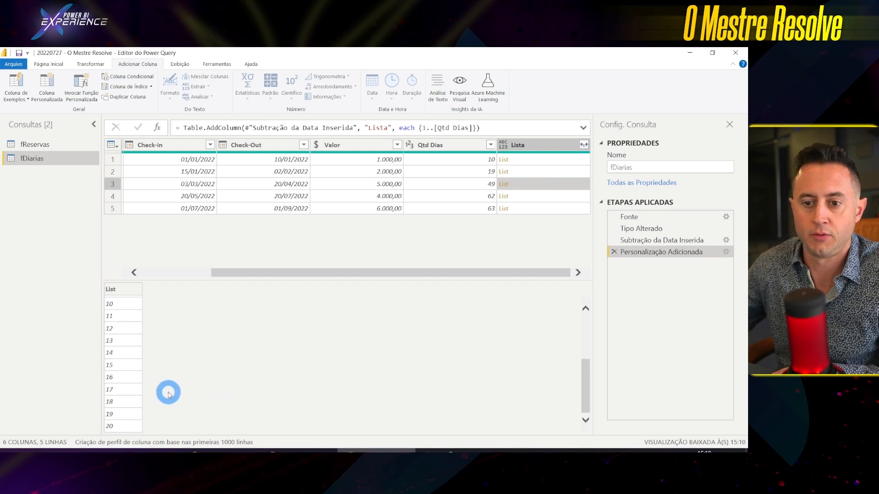
scroll(233, 378, up, 3)
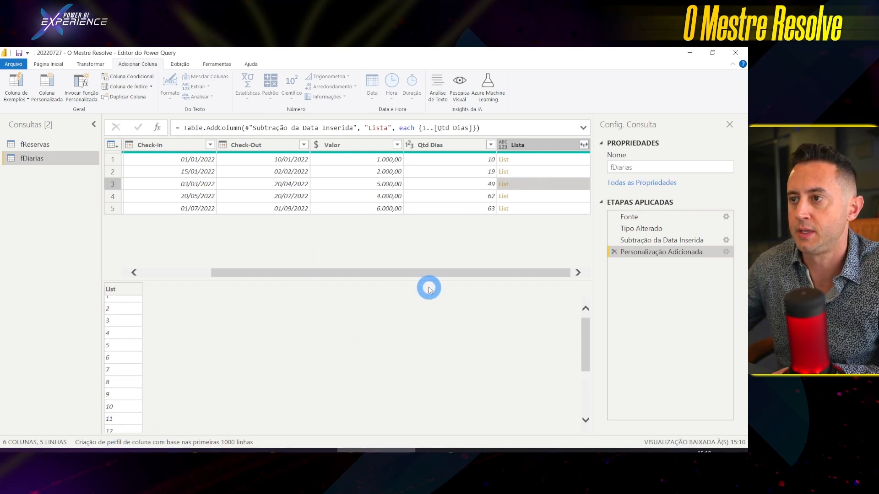
click(545, 197)
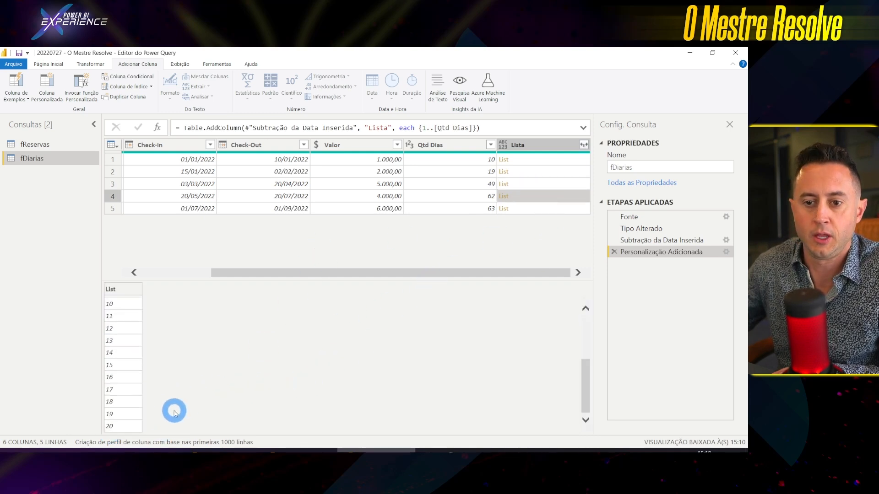
Expand the Lista column to new rows
click(546, 145)
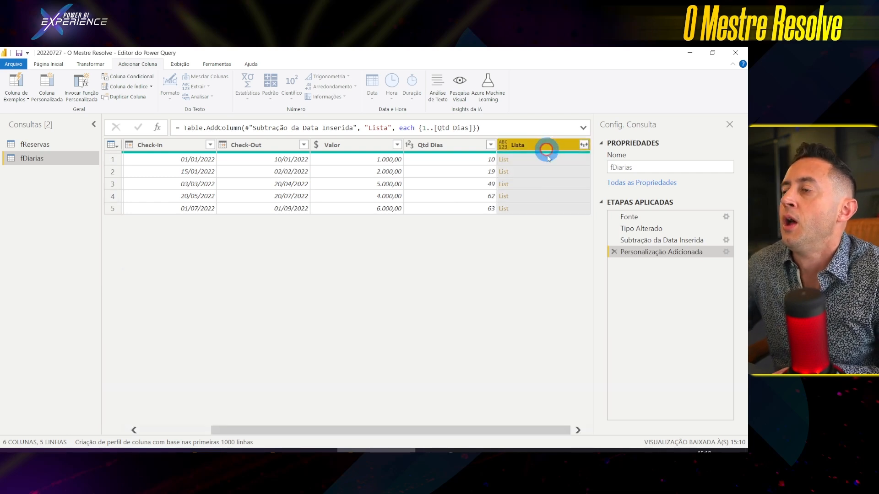
click(584, 145)
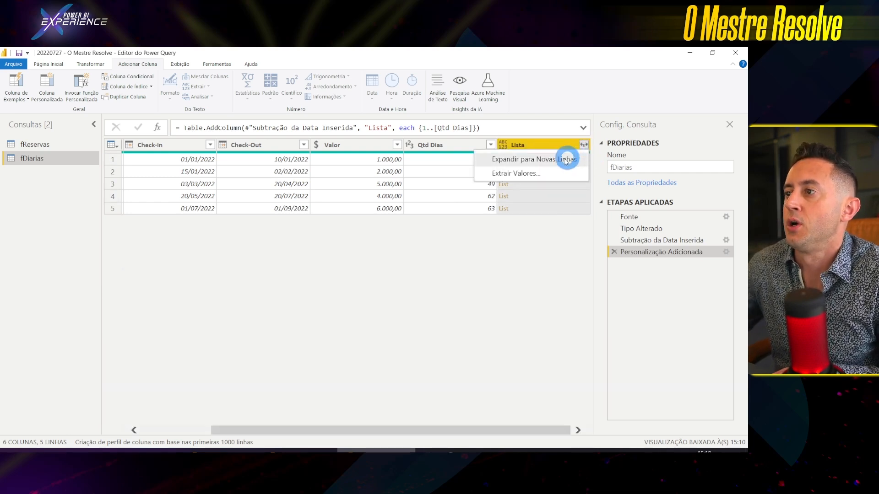
click(524, 161)
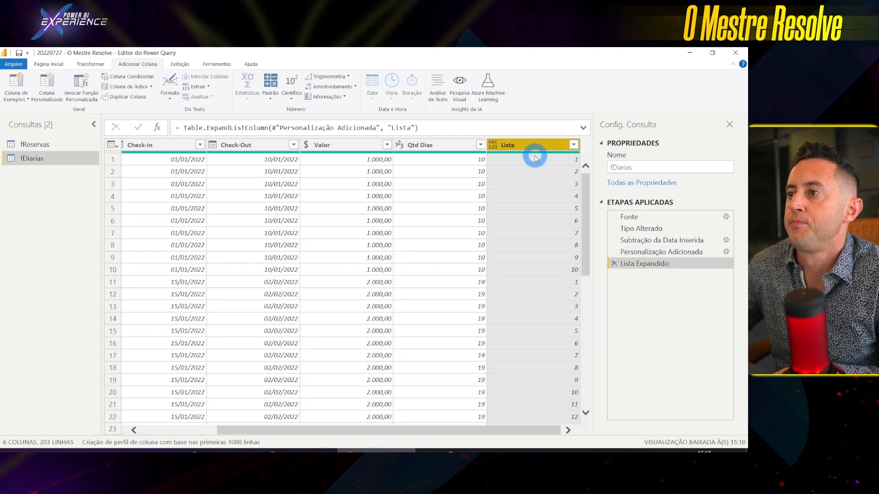
Review the expanded fDiarias rows from first to last, comparing the Lista numbering with Qtd Dias for each reservation
click(573, 158)
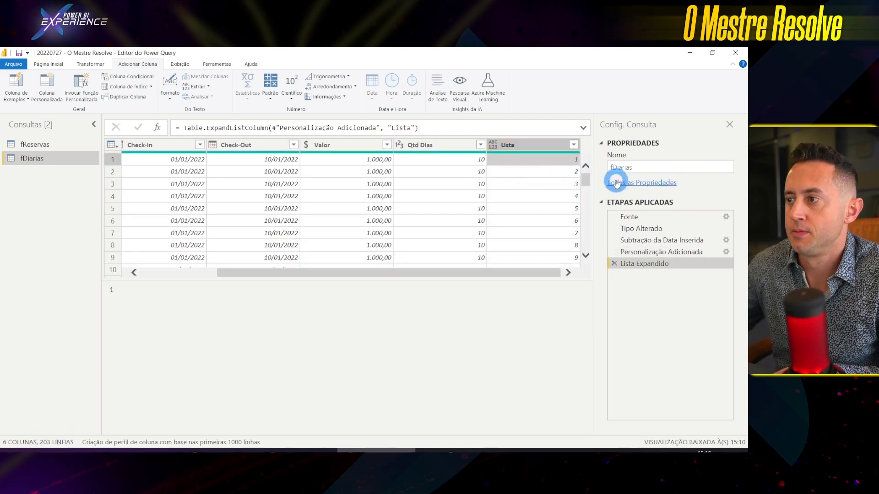
drag(546, 279, 539, 382)
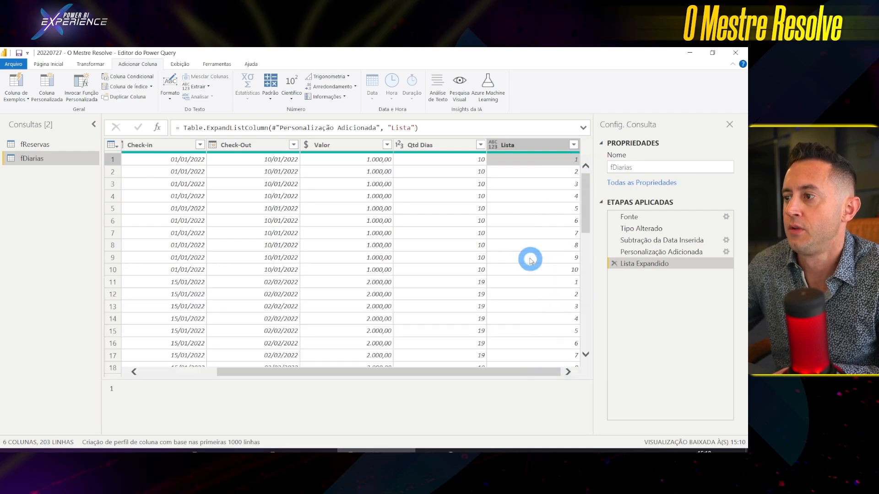
scroll(526, 251, down, 12)
scroll(525, 251, down, 20)
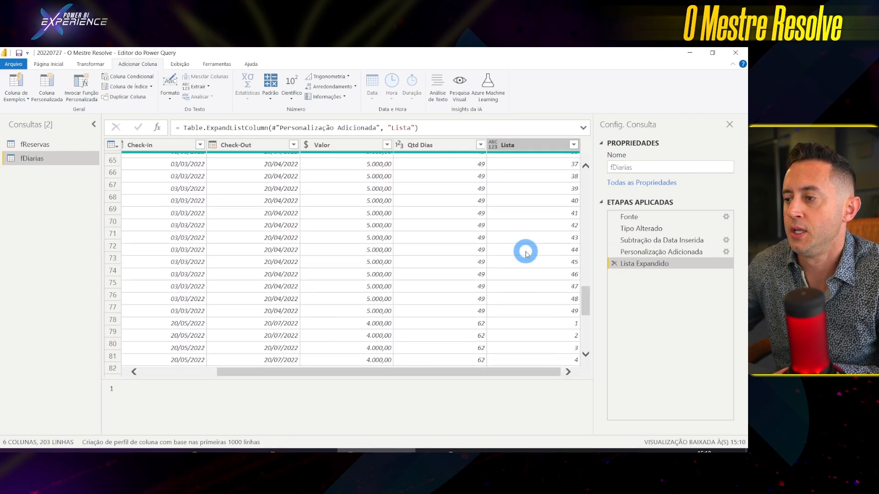
scroll(522, 270, down, 12)
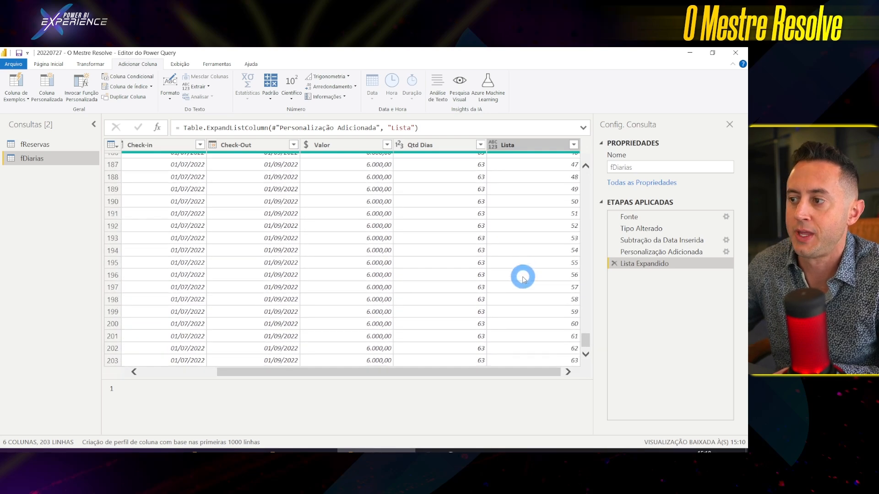
drag(581, 341, 602, 154)
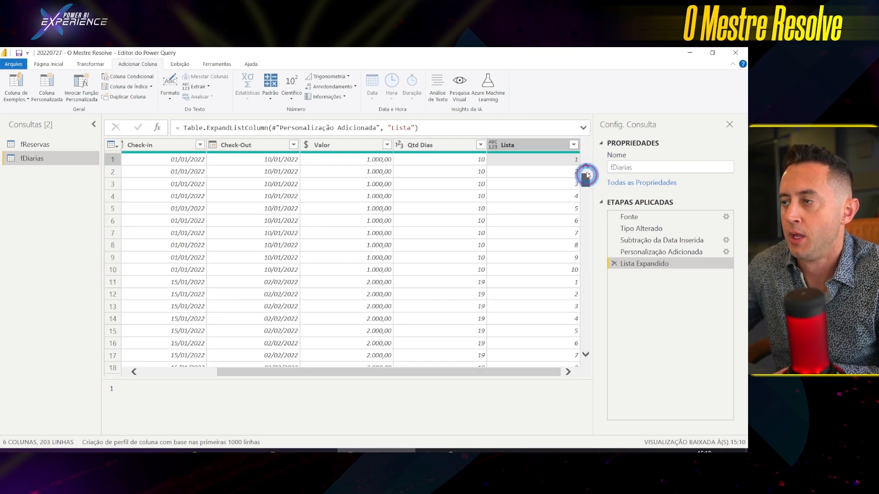
Add a column to fDiarias that divides Valor by Qtd Dias
click(347, 145)
ctrl+click(416, 146)
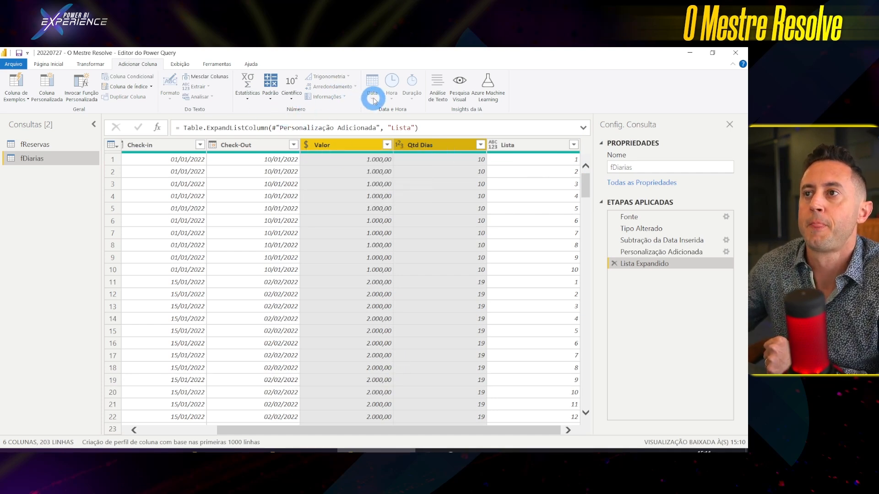
click(245, 94)
click(270, 93)
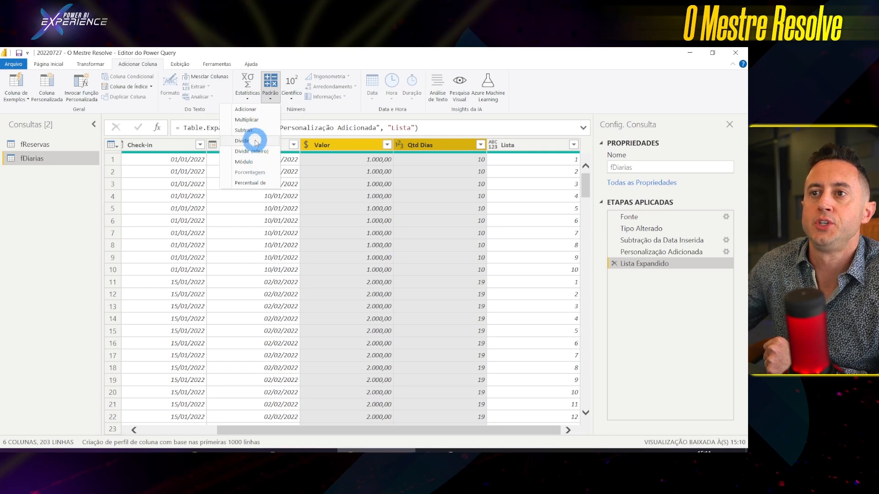
click(256, 141)
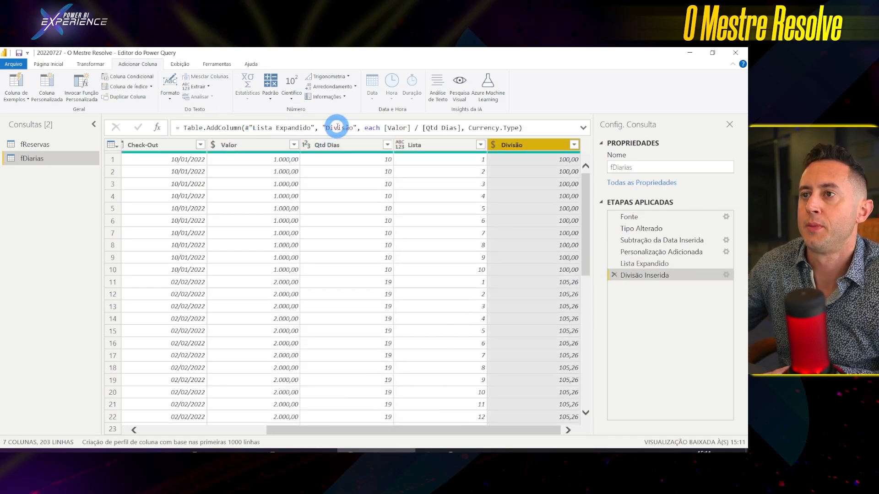
Rename the Divisão column to Valor Diária within its step formula
double_click(338, 127)
text(D)
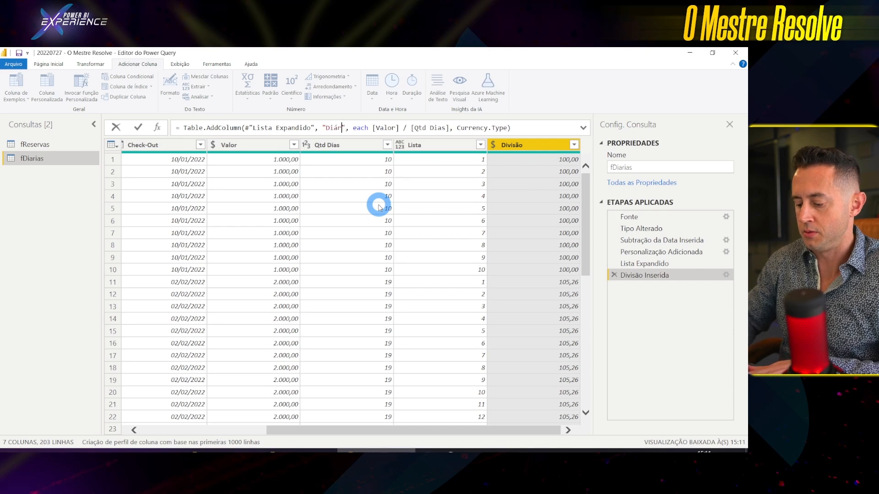
text(Valor)
key(Return)
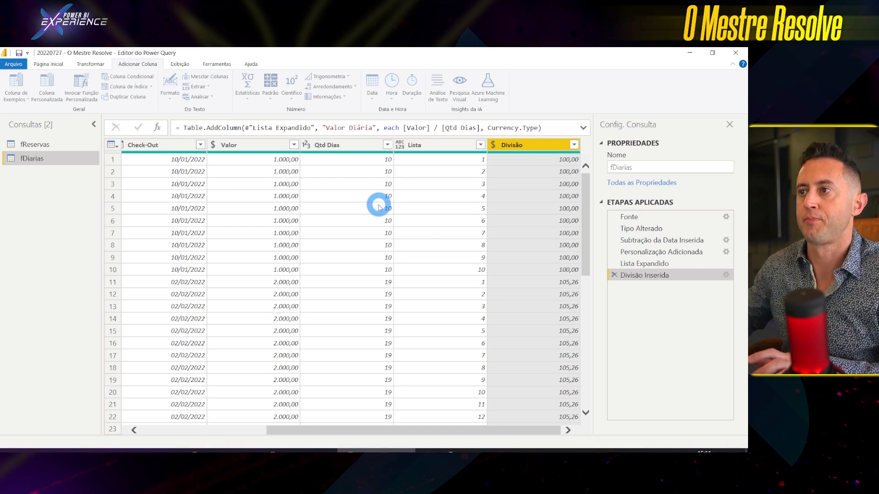
Start a custom column named Data in fDiarias, after checking the Check-in and Lista columns it draws on
drag(477, 430, 484, 430)
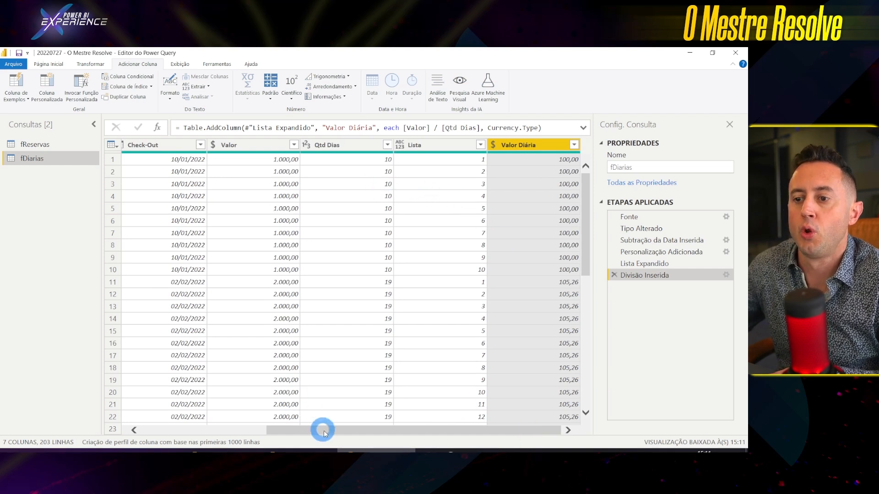
drag(324, 430, 189, 434)
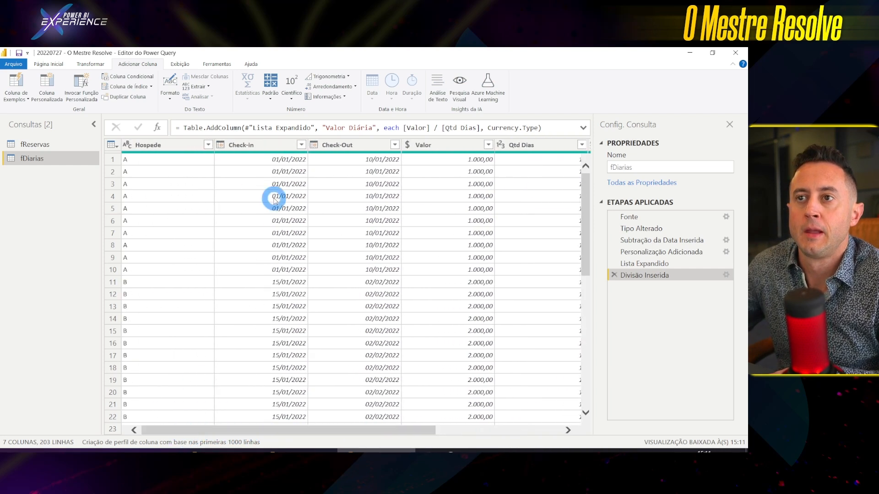
click(283, 165)
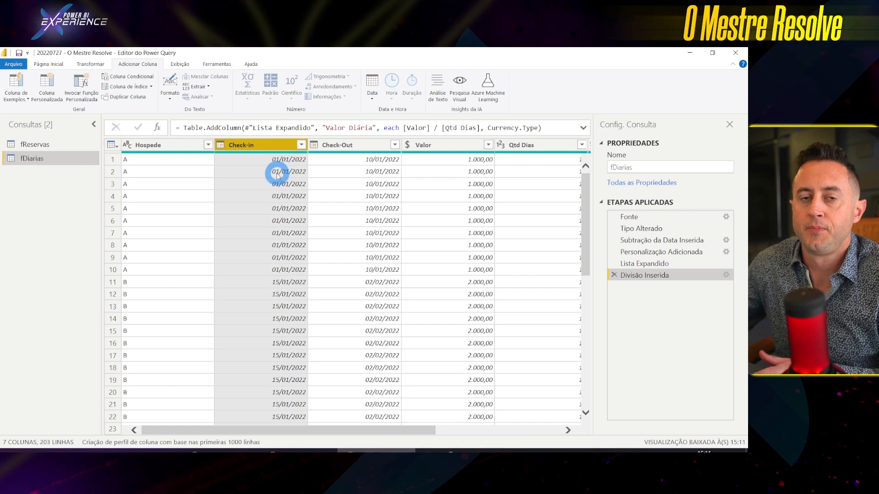
drag(362, 431, 512, 436)
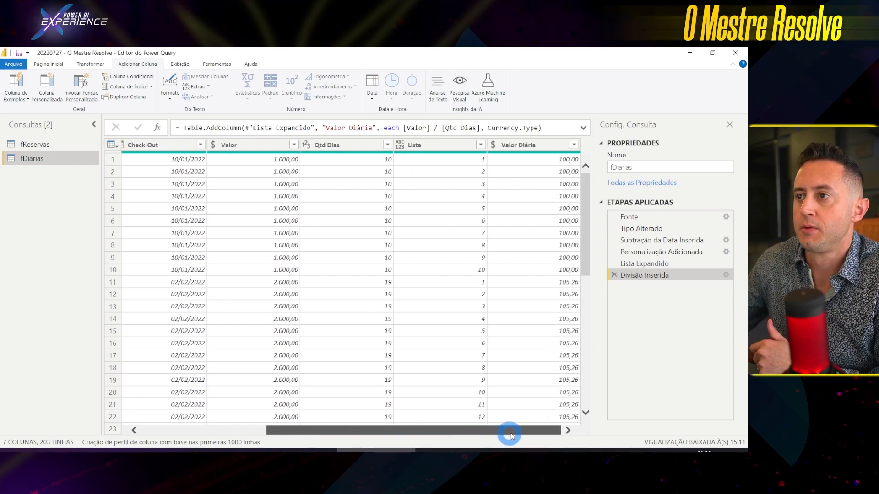
click(436, 148)
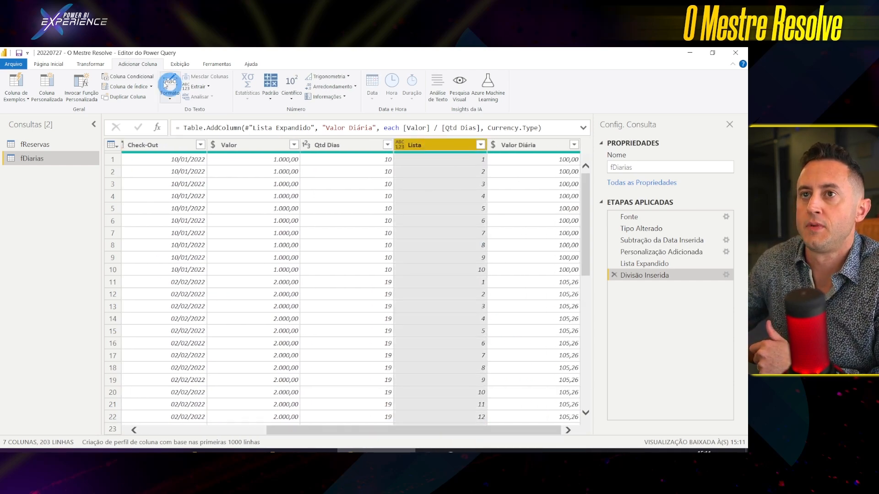
click(48, 83)
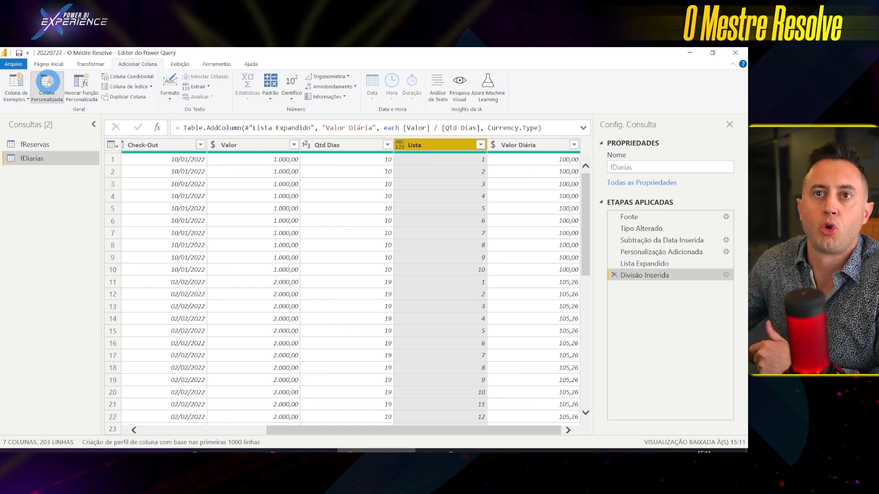
click(237, 201)
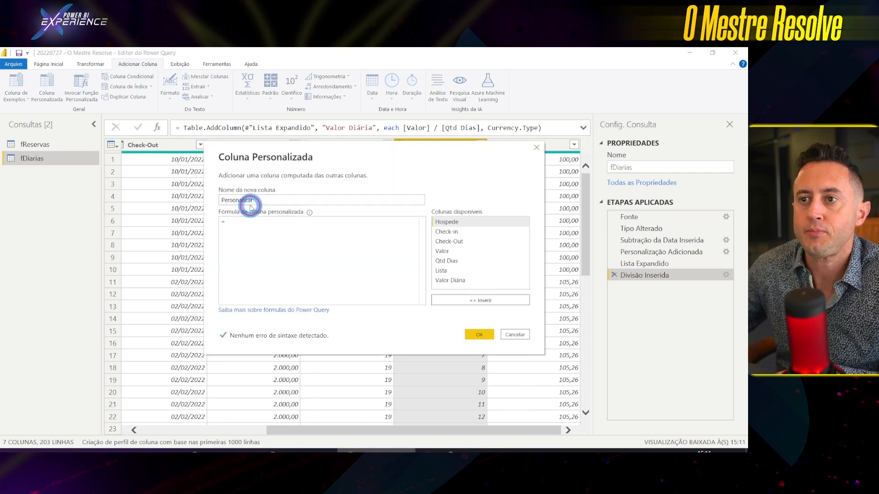
double_click(249, 205)
text(Data)
click(357, 232)
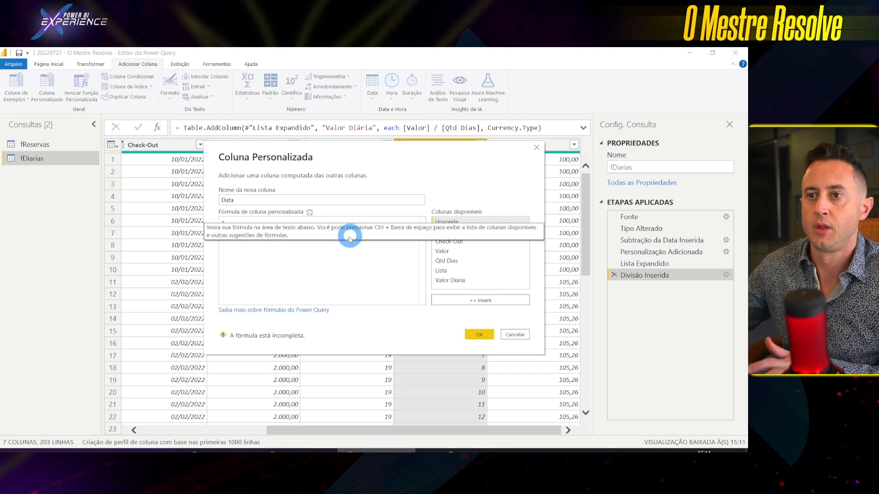
Create the Data column with the formula Date.AddDays([#"Check-in"], [Lista] - 1)
click(305, 232)
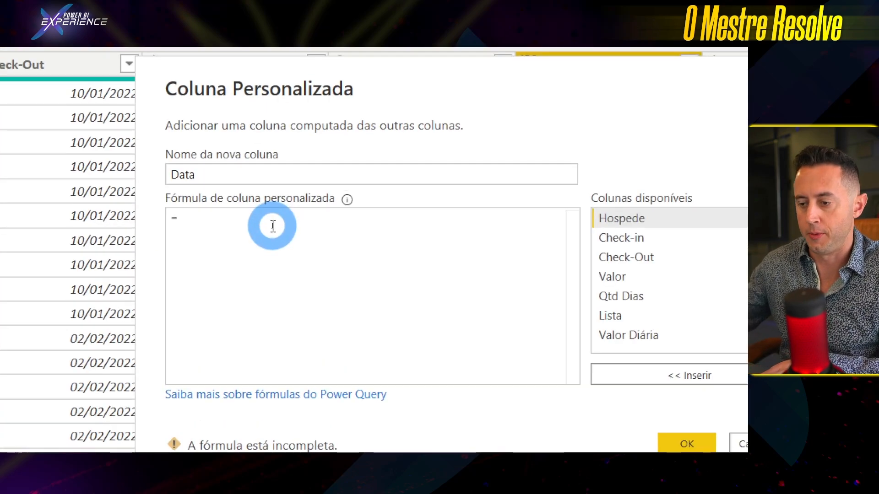
text(Date.A)
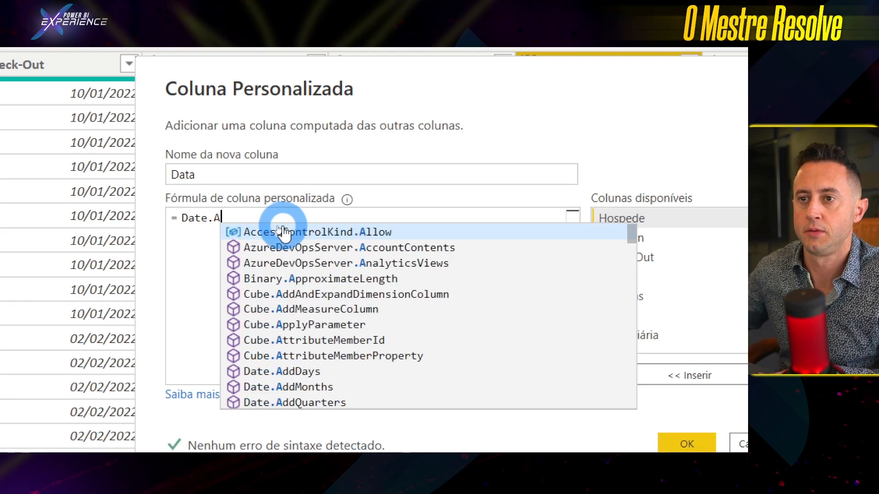
text(ddDa)
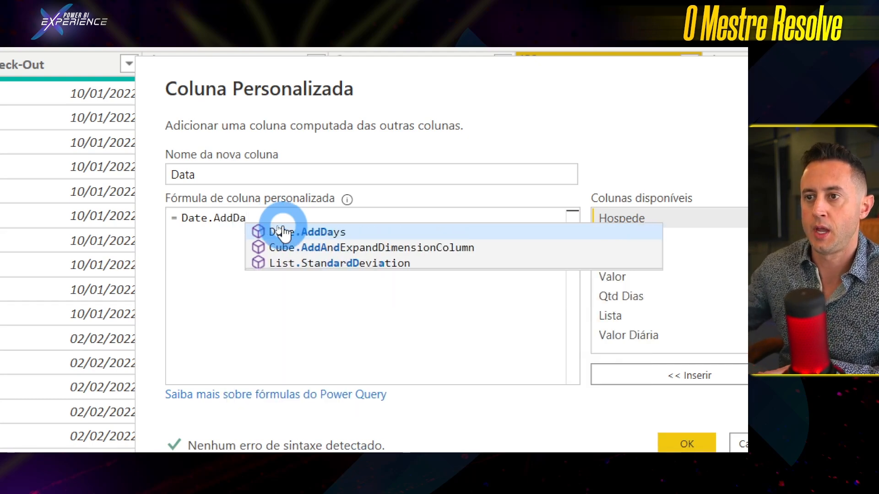
click(281, 232)
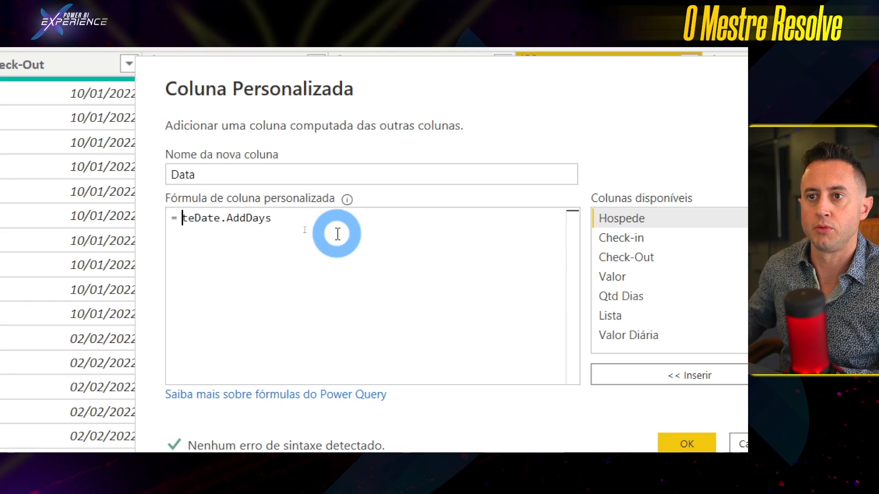
text(()
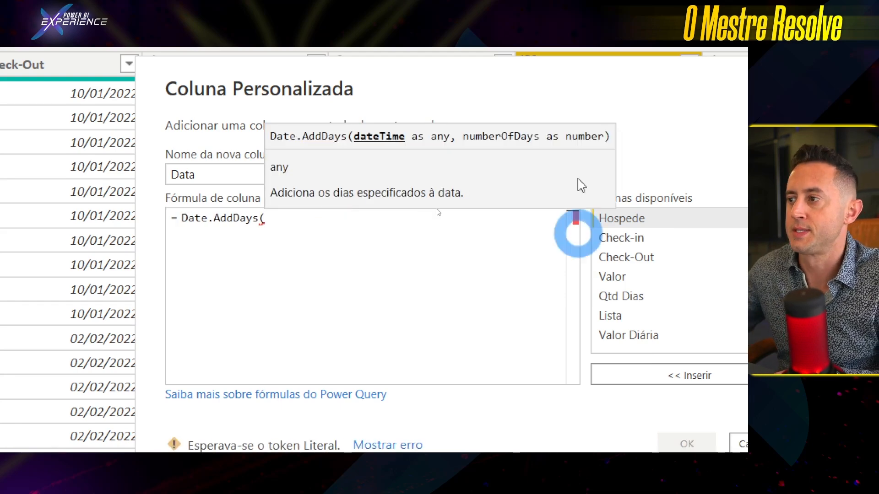
double_click(468, 243)
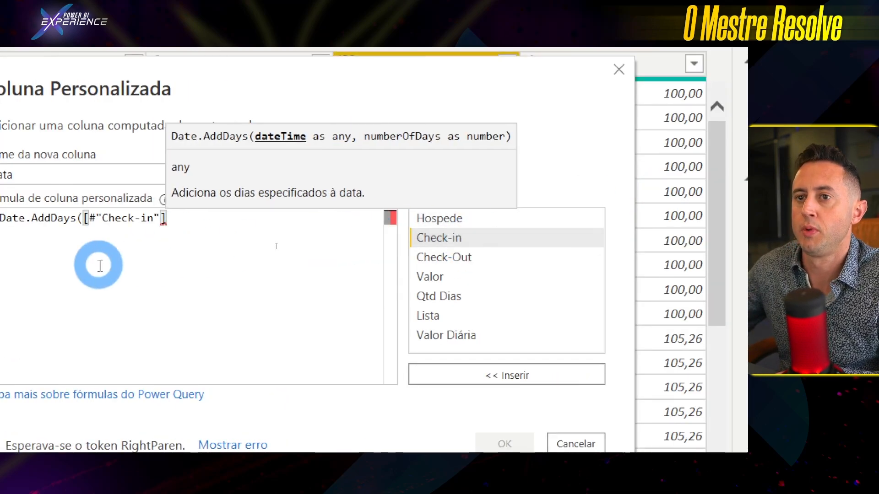
text(,)
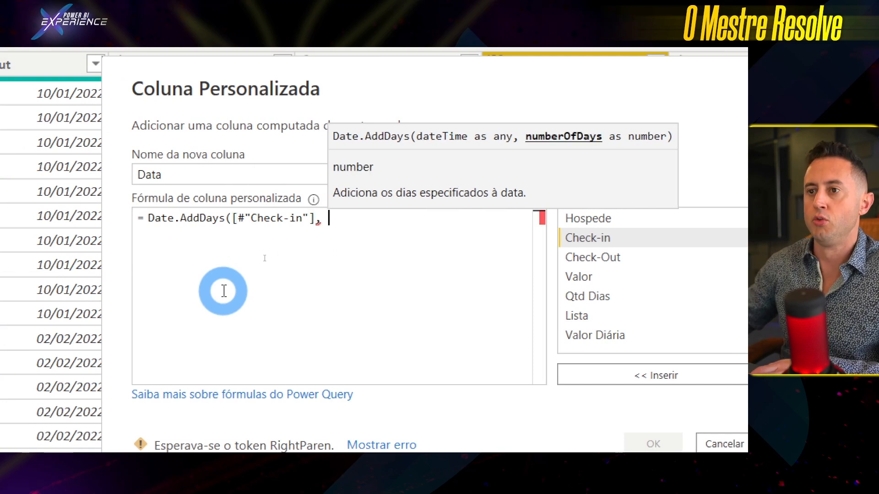
double_click(578, 316)
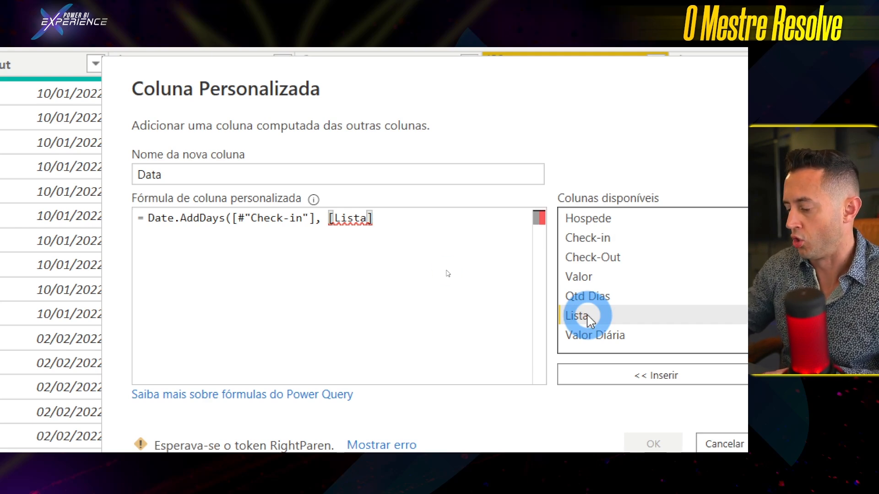
text())
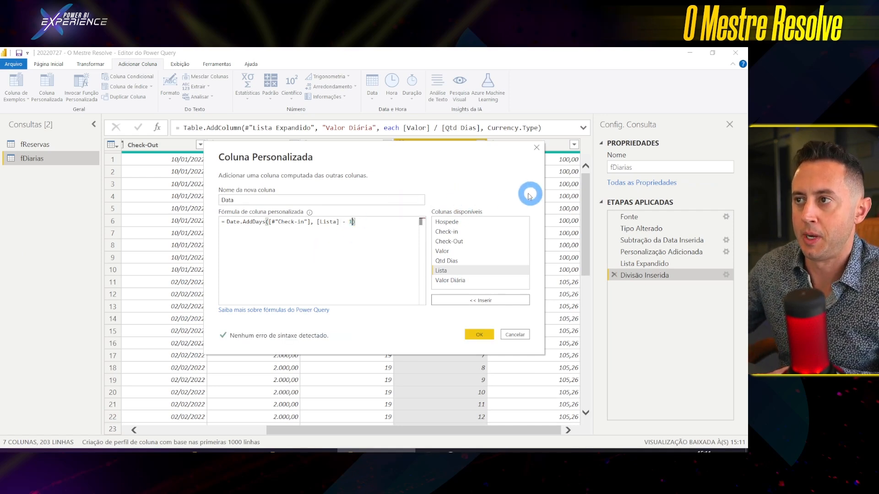
click(478, 336)
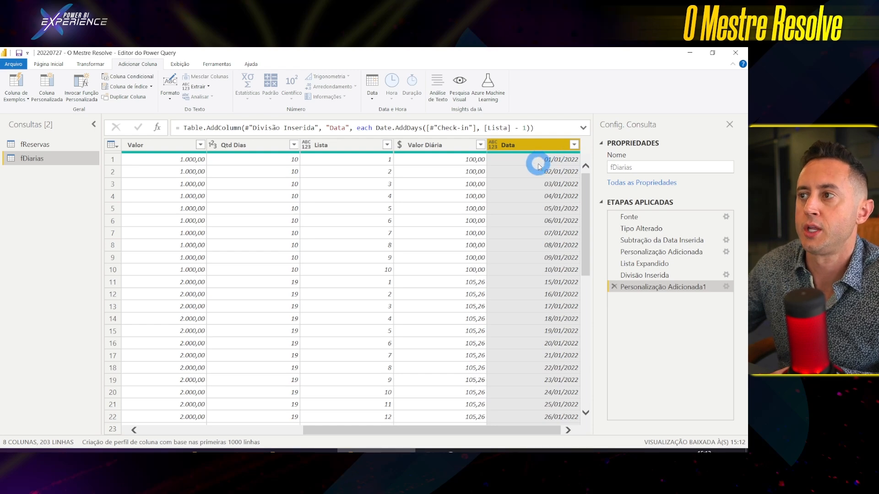
Review guest A's first and last Data values, comparing them with that reservation's Check-in and Check-Out dates
drag(519, 432, 557, 166)
click(557, 164)
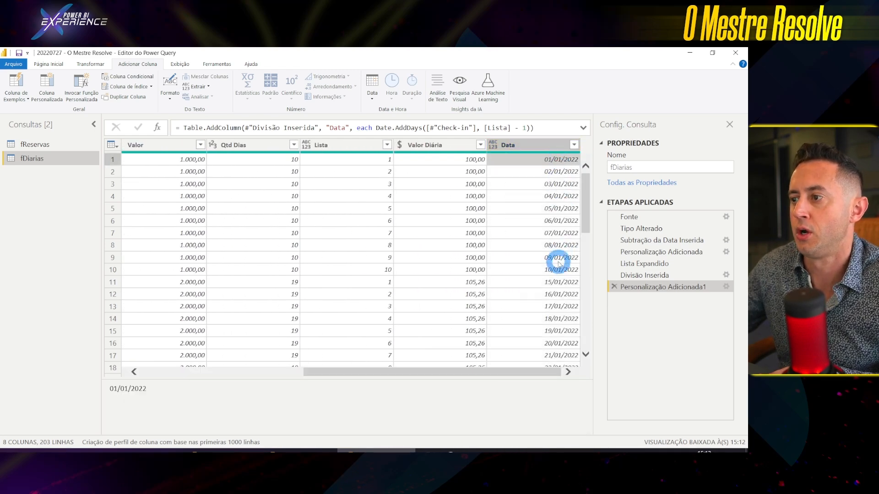
click(555, 270)
key(Left)
key(Left)
key(Left)
key(Left)
key(Left)
key(Left)
key(Left)
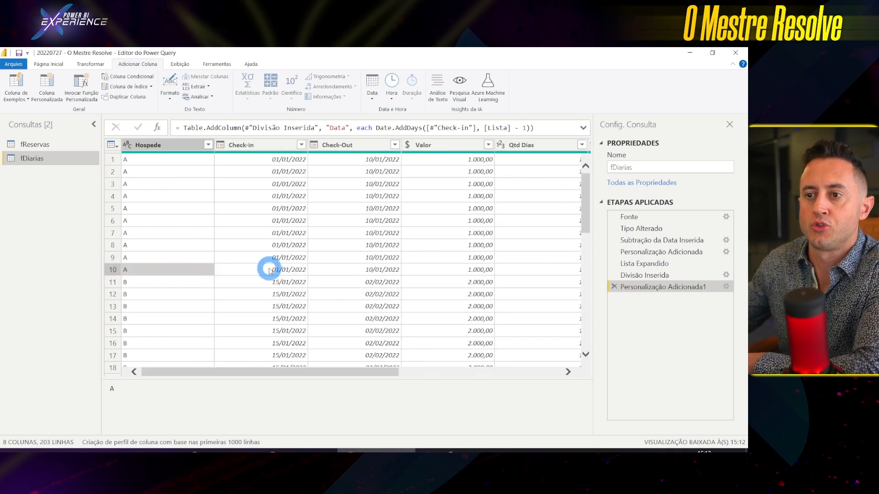
key(Right)
key(Right)
key(Right)
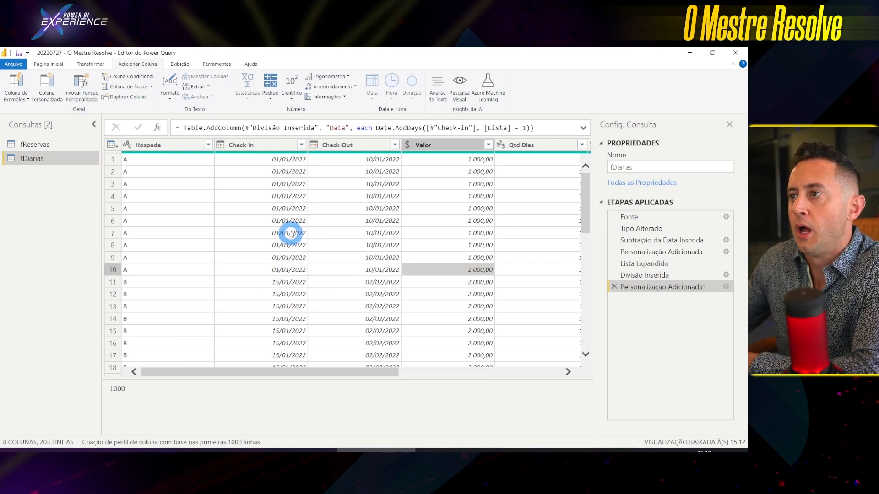
Remove the Check-in, Check-Out, Valor, Qtd Dias and Lista columns from fDiarias
click(270, 145)
ctrl+click(340, 146)
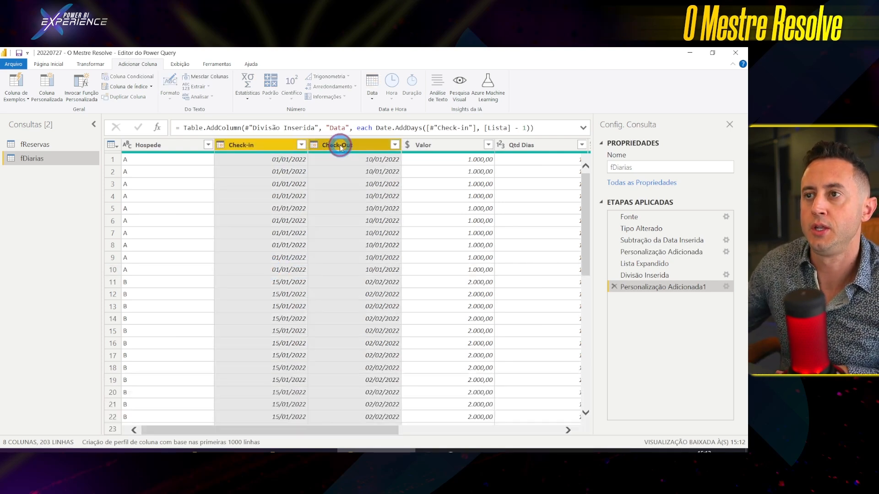
ctrl+click(429, 145)
ctrl+click(521, 145)
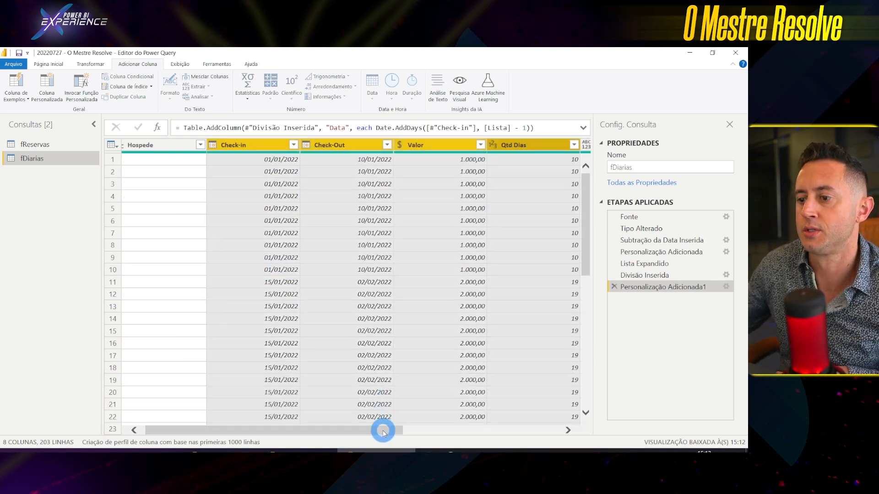
drag(383, 429, 511, 430)
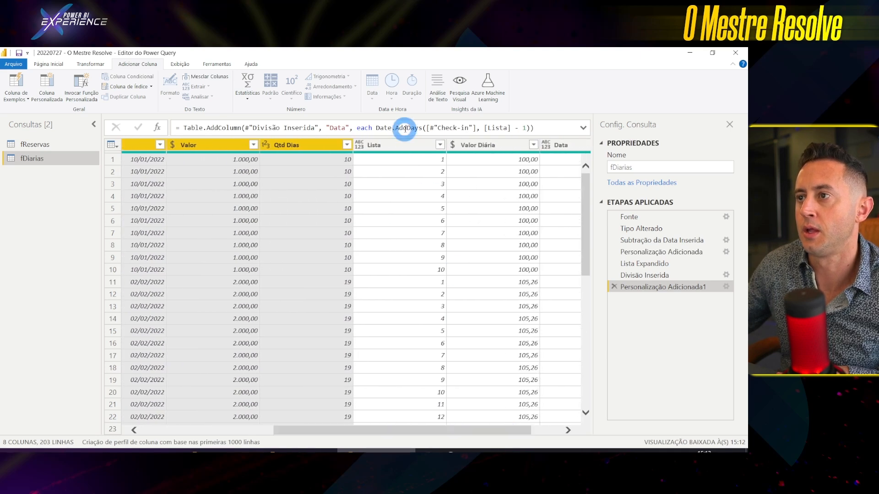
ctrl+click(403, 144)
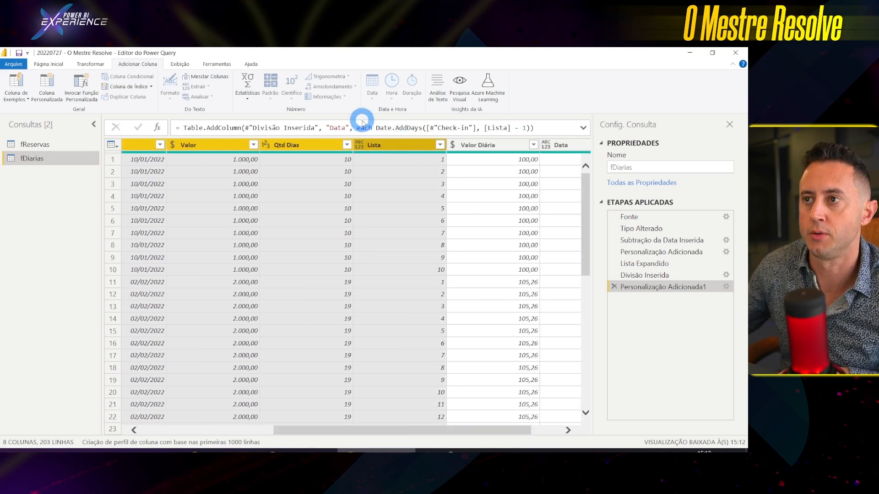
right_click(383, 146)
click(376, 156)
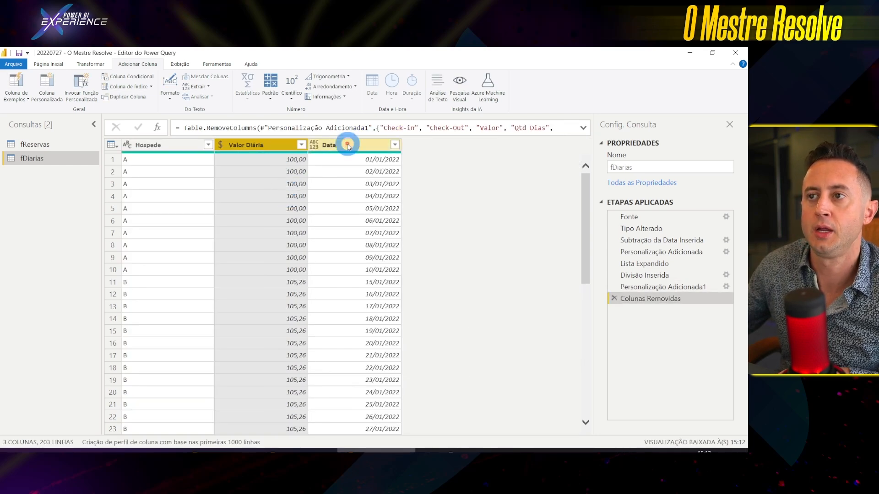
Change the Data column's type to date (Data) in fDiarias
click(366, 307)
click(315, 144)
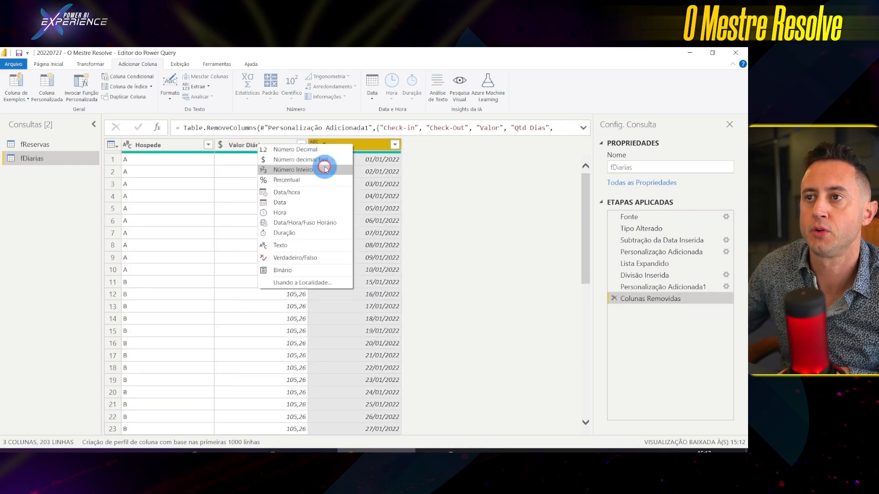
click(304, 197)
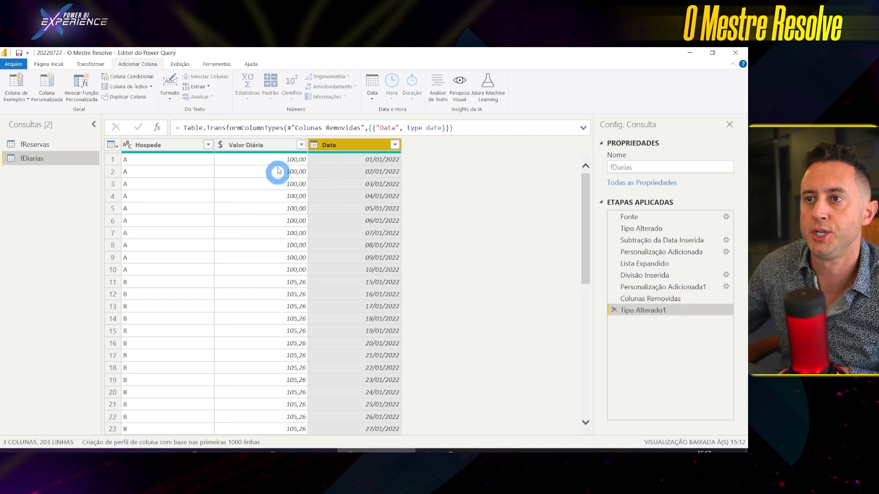
Look over the fDiarias rows and the fReservas query, and apply the query changes while closing the Power Query editor
scroll(402, 310, down, 20)
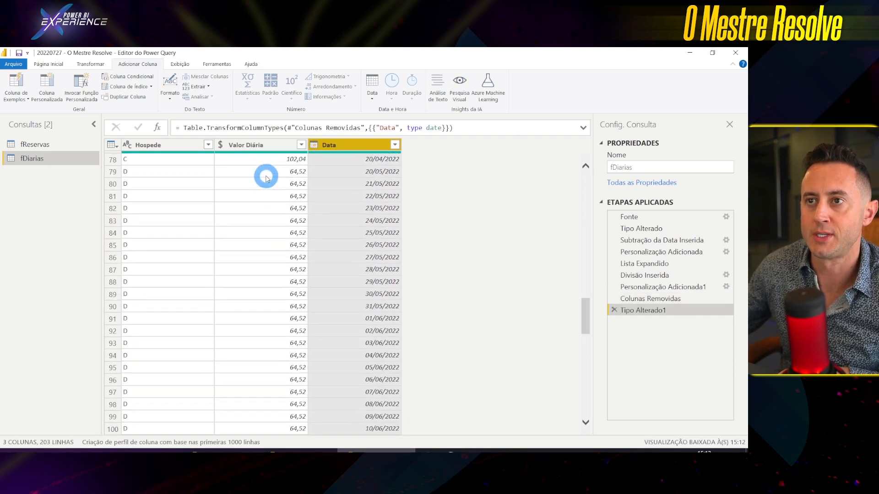
click(42, 145)
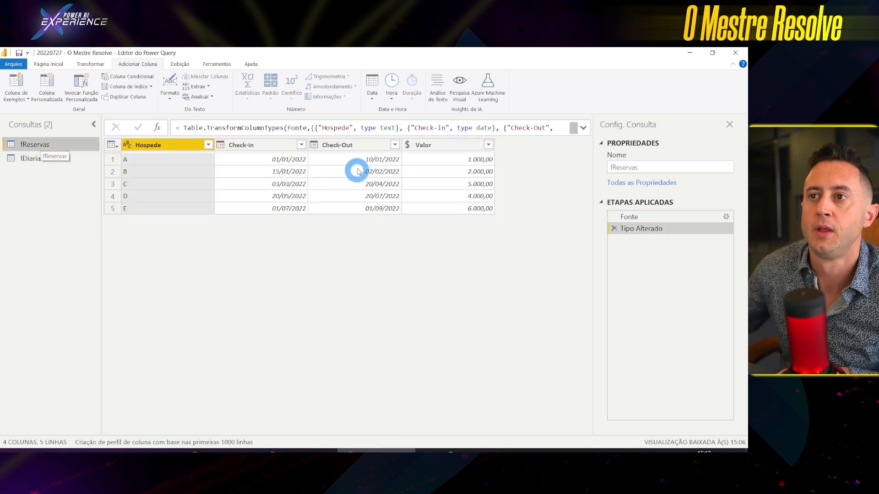
click(48, 64)
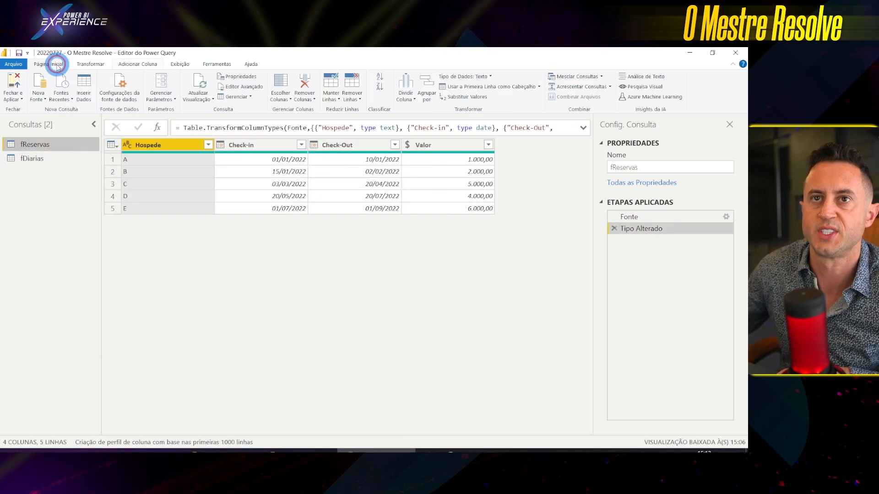
click(10, 85)
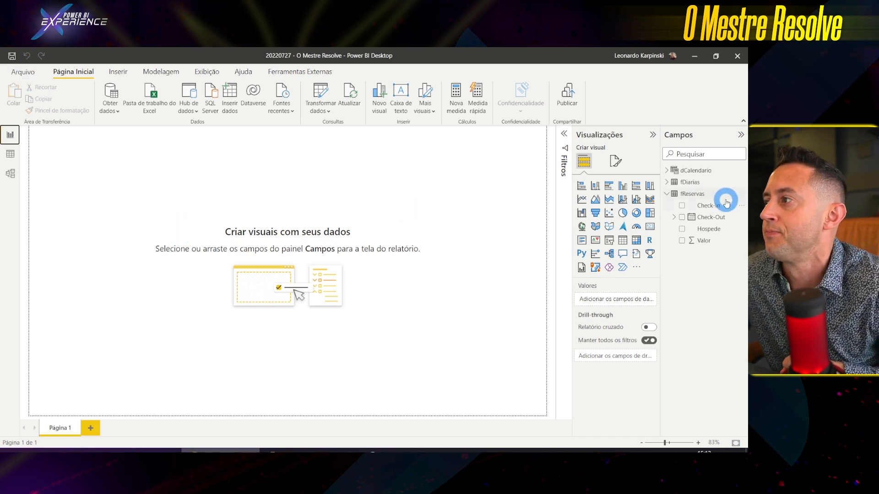
Create a clustered column chart on the report page with Valor Diária from fDiarias and Valor from fReservas
click(667, 183)
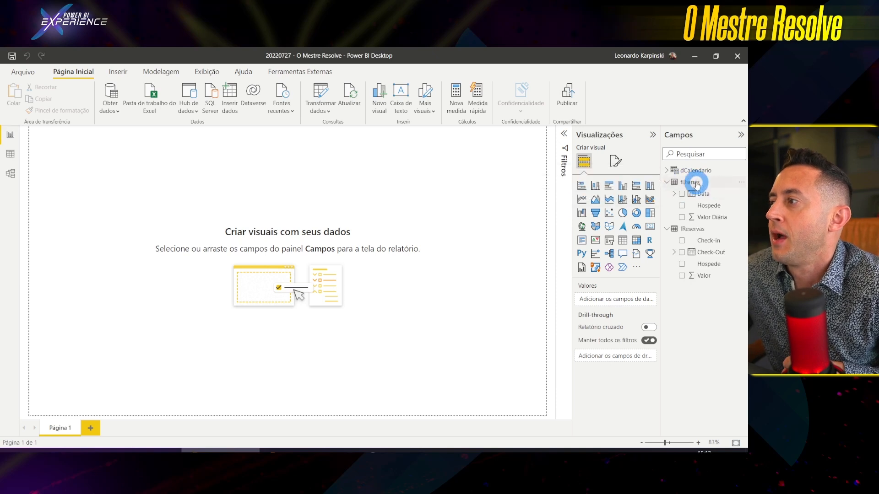
drag(710, 217, 387, 194)
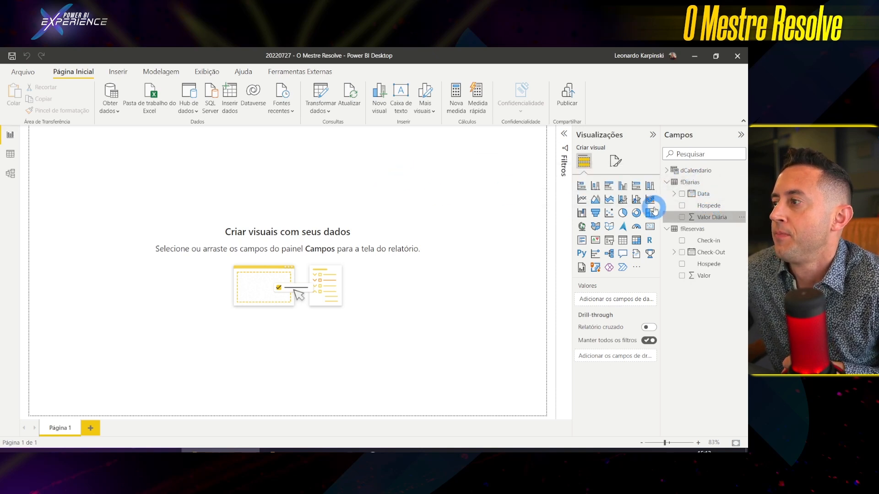
drag(706, 279, 421, 190)
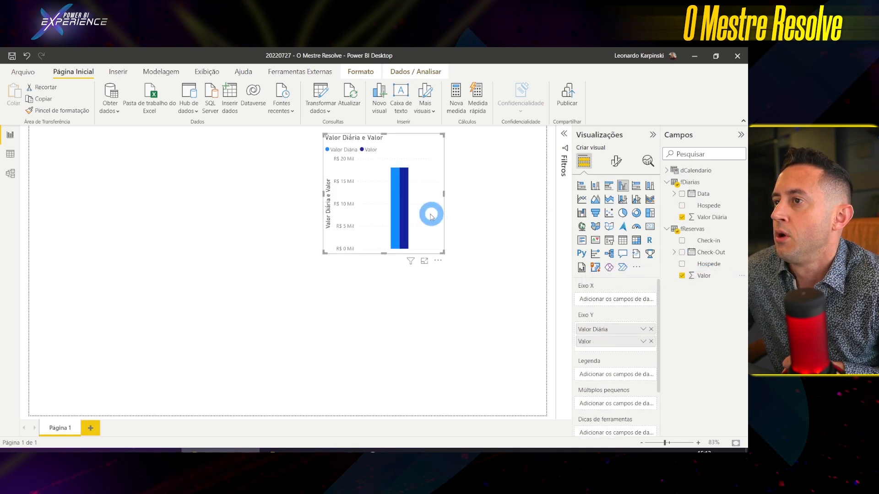
Delete the clustered column chart of Valor Diária and Valor from the report page
mouse_move(396, 196)
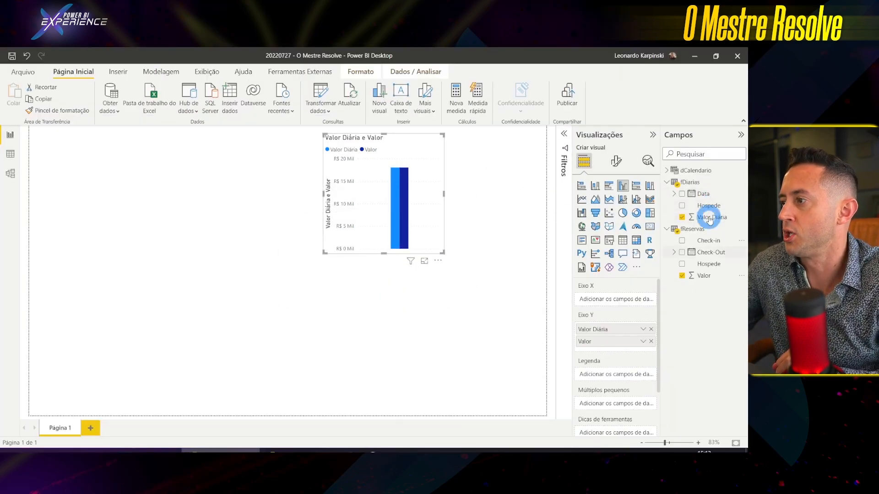
drag(434, 211, 278, 277)
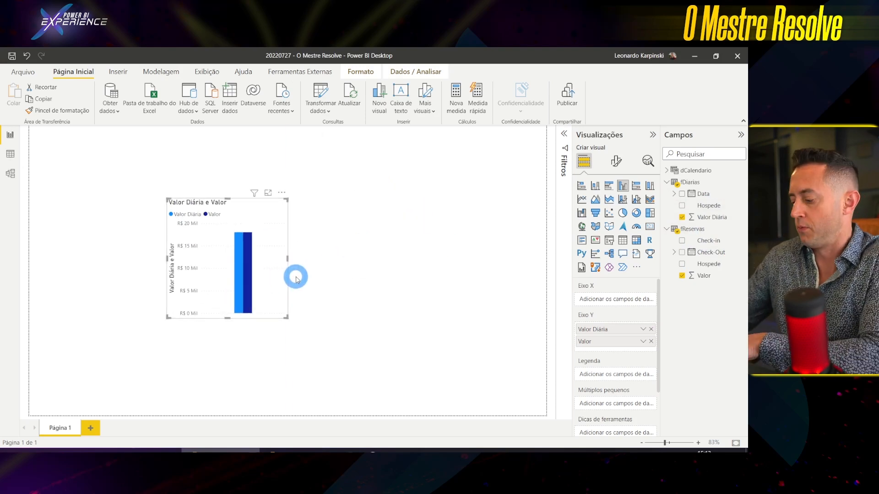
key(Delete)
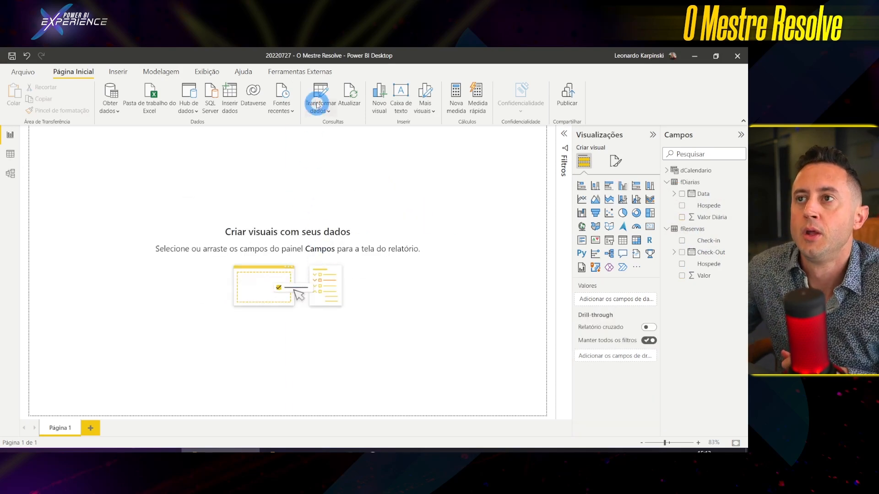
Review the rows of the fDiarias and fReservas tables in the data view
click(10, 154)
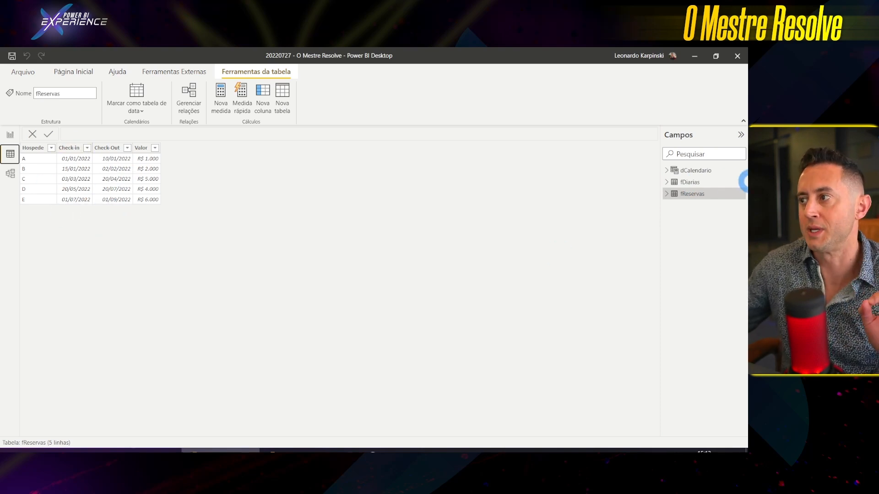
click(688, 182)
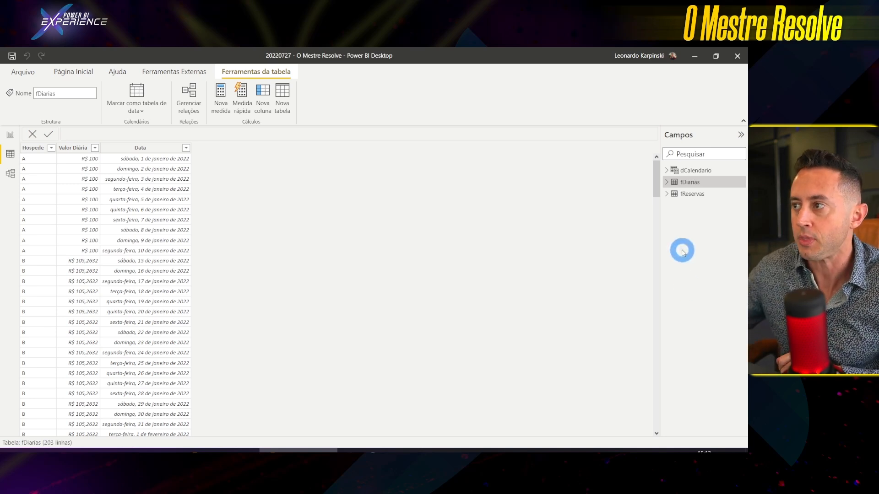
click(691, 194)
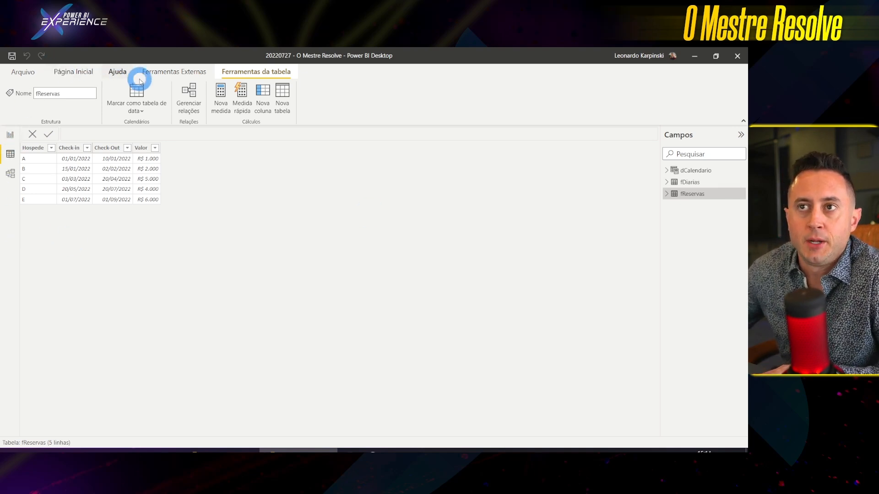
Create a new calculated table and name it fDiariasDAX in its DAX formula
click(280, 97)
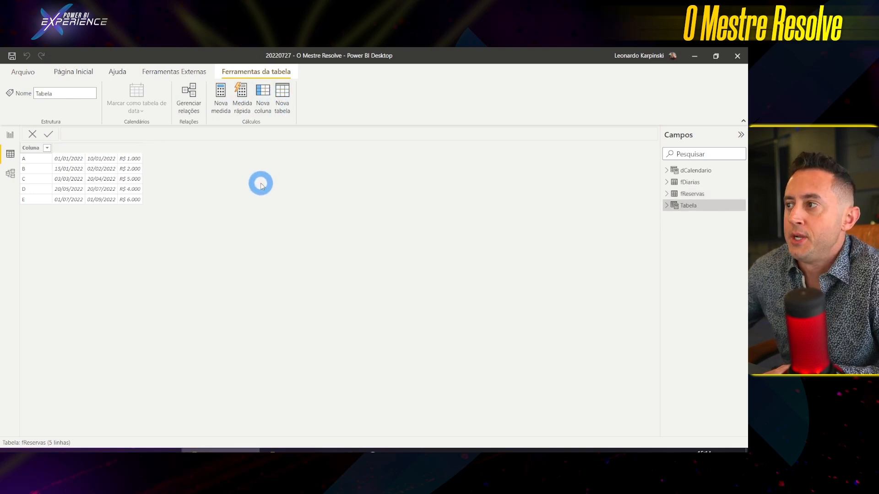
scroll(122, 130, up, 2)
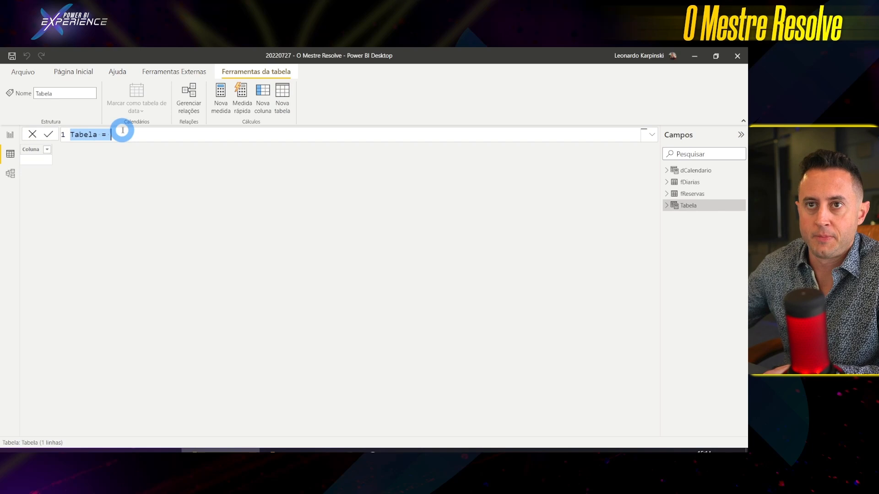
text(d)
text(DiariasDax)
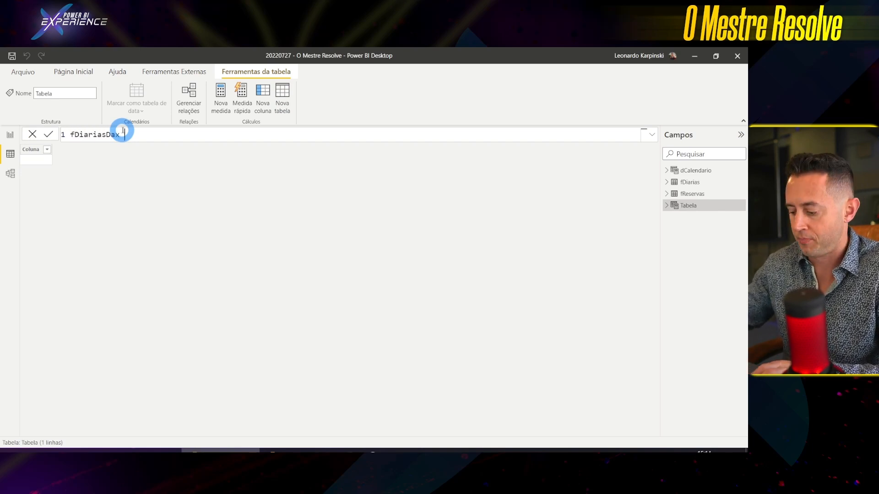
text(X =)
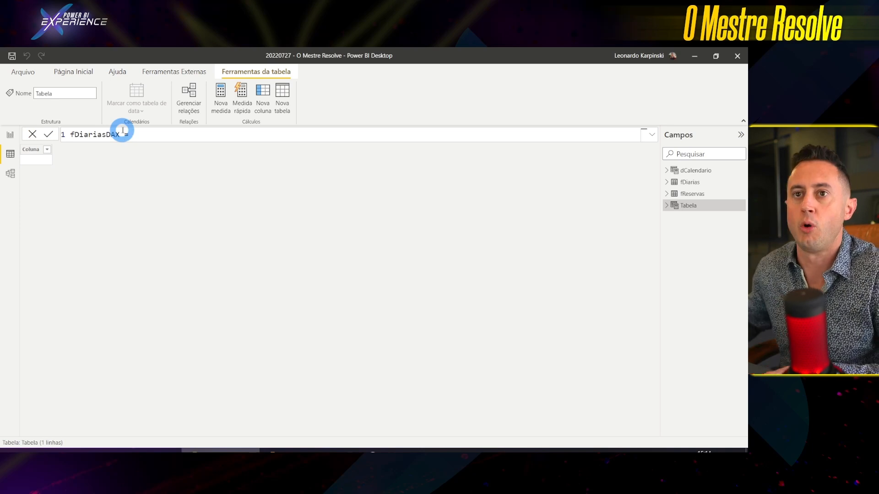
key(shift+Return)
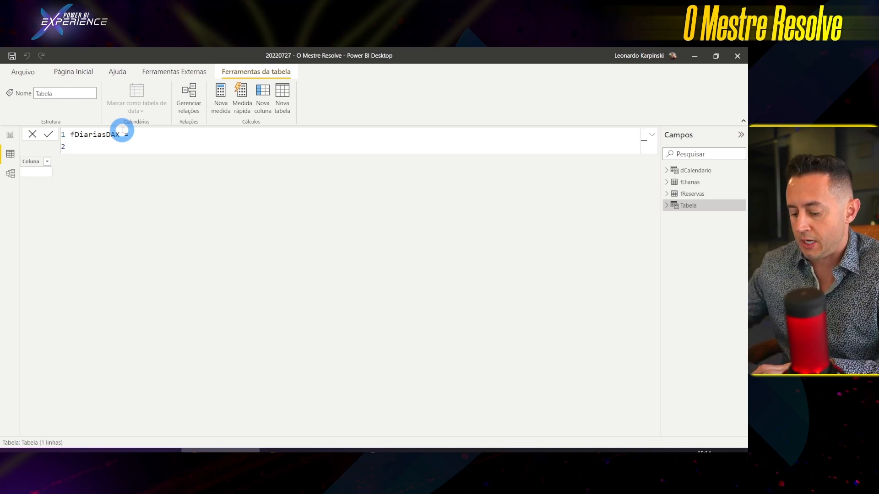
Declare the variable vTabelaExpandida in the fDiariasDAX formula and begin its definition with a CROSSJOIN function
text(VAR v)
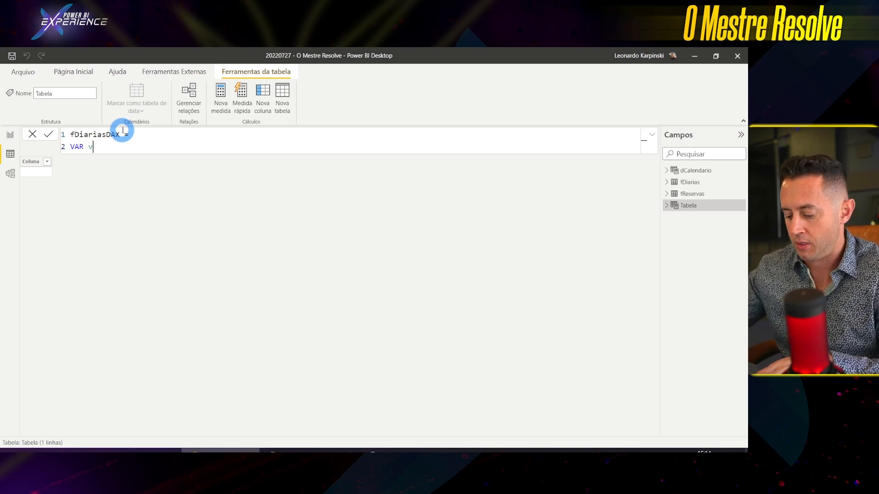
text(Tabel)
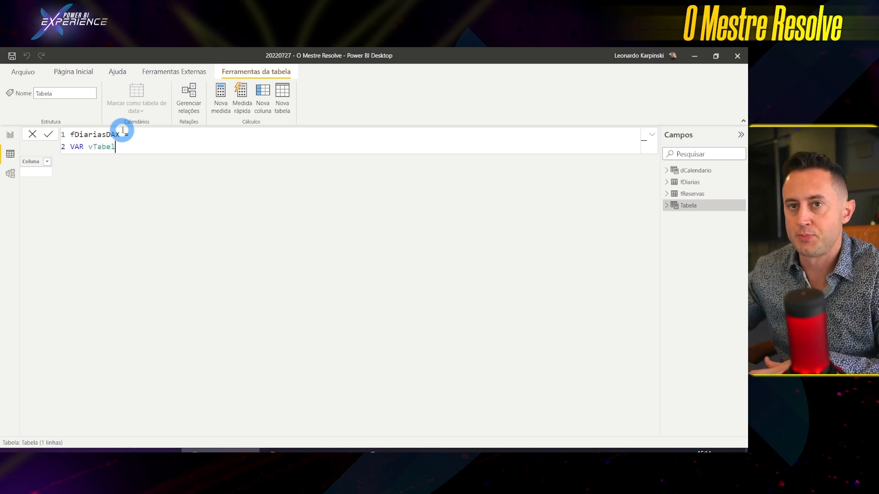
text(aExpandid)
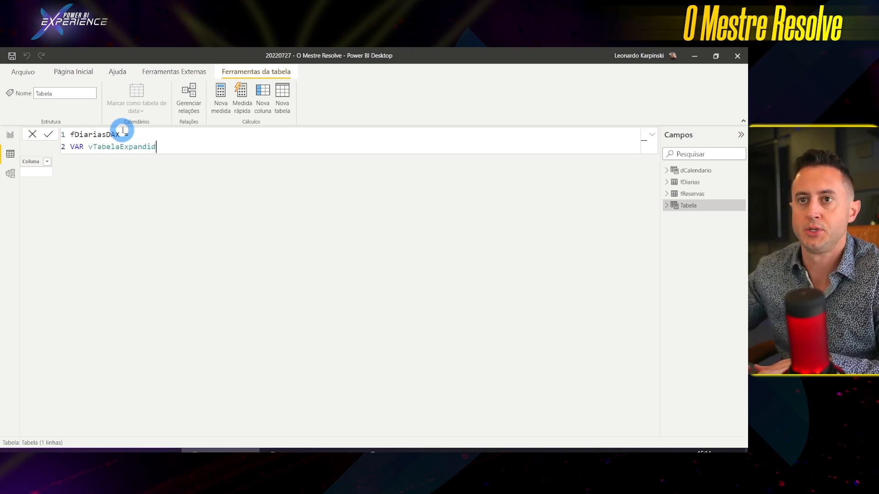
text(a =)
key(shift+Return)
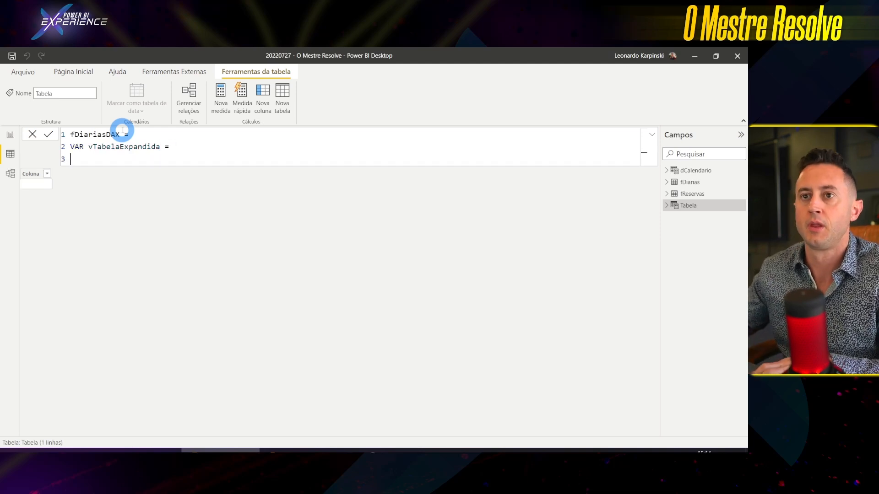
text(CROSSJOIN()
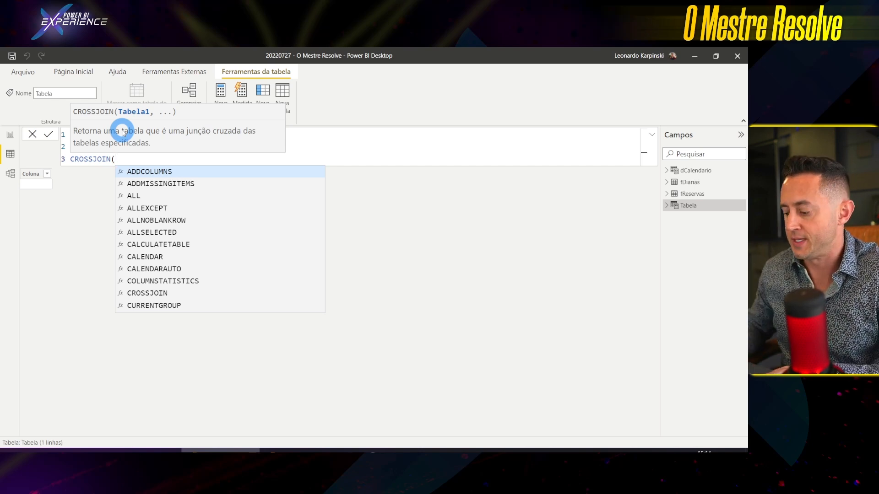
key(Tab)
key(ctrl+z)
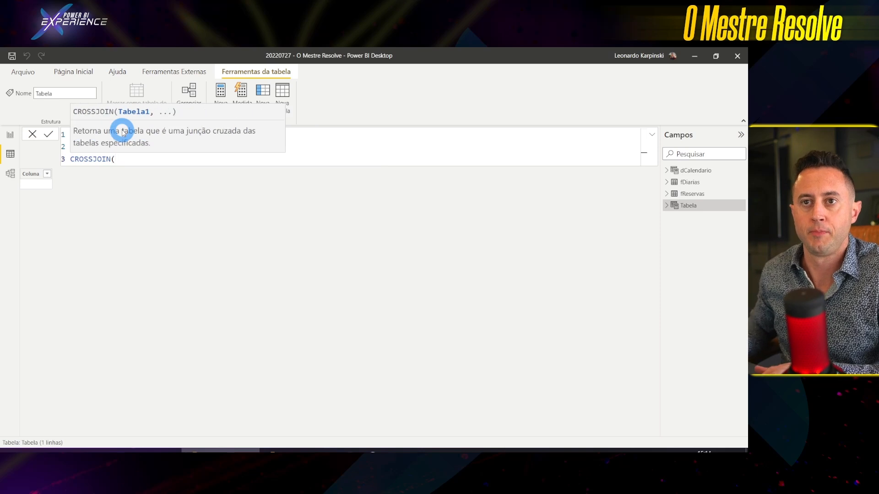
key(shift+Return)
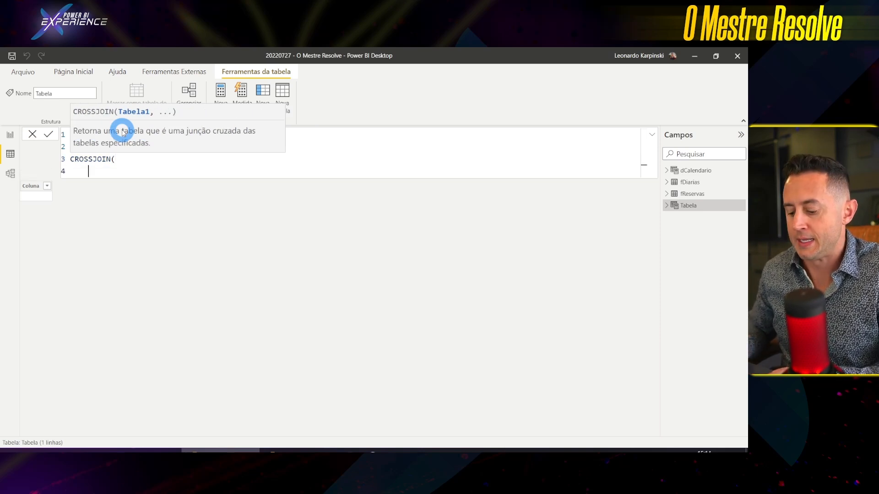
Enter VALUES(dCalendario[Data]) as the first table argument of the CROSSJOIN
text(d)
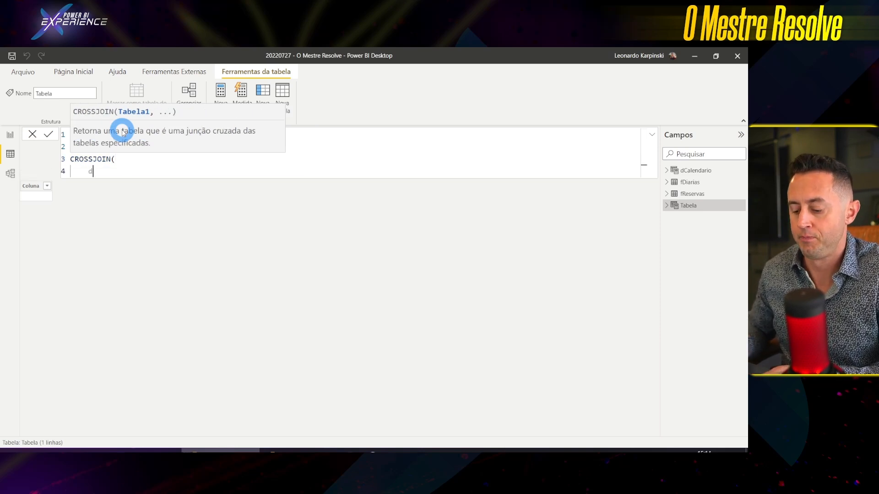
text(a)
key(BackSpace)
key(BackSpace)
text(VA)
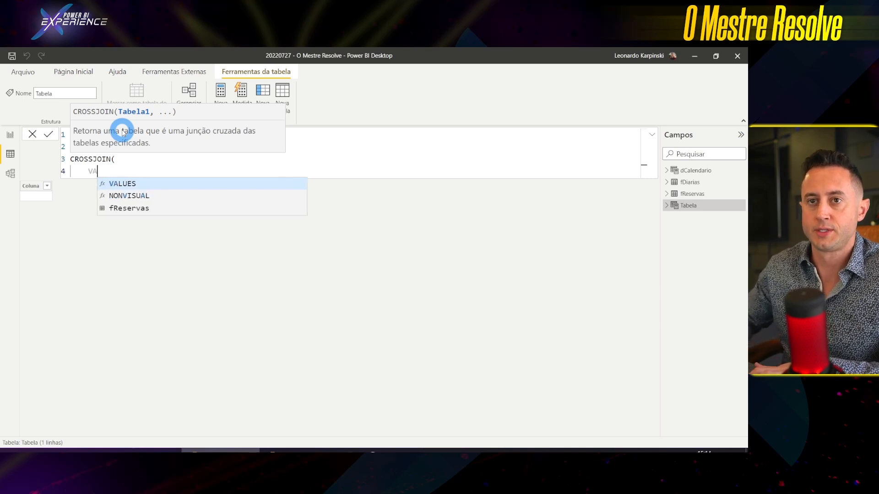
text(LU)
key(Tab)
text(d)
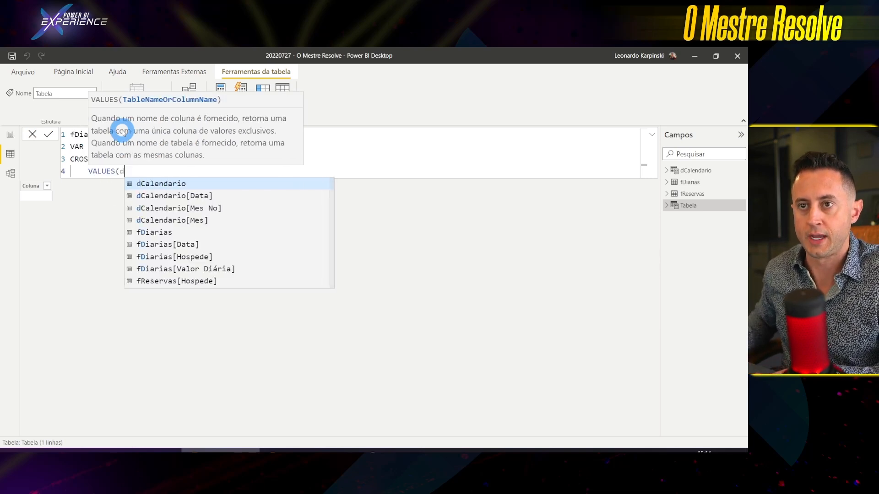
key(Down)
key(Tab)
text(),)
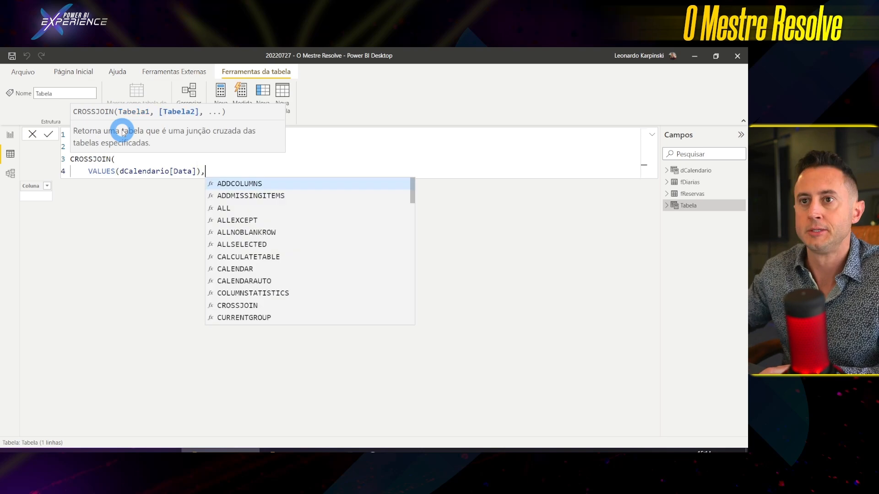
key(Escape)
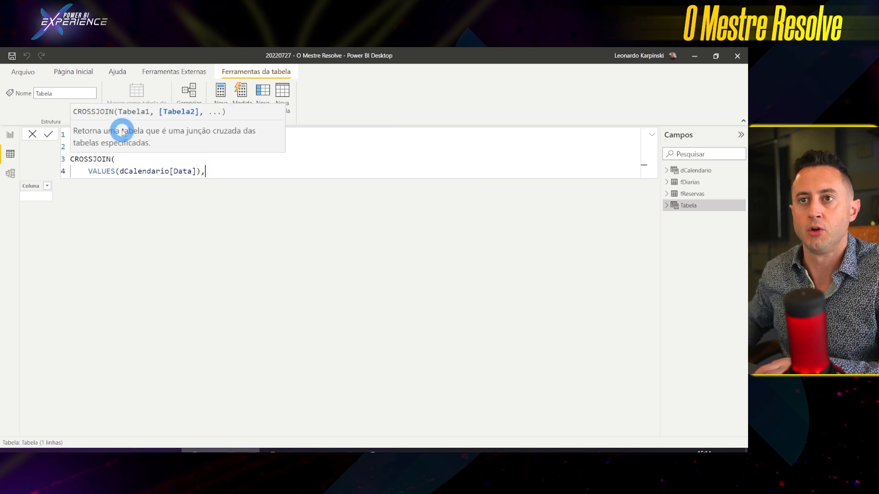
key(shift+Return)
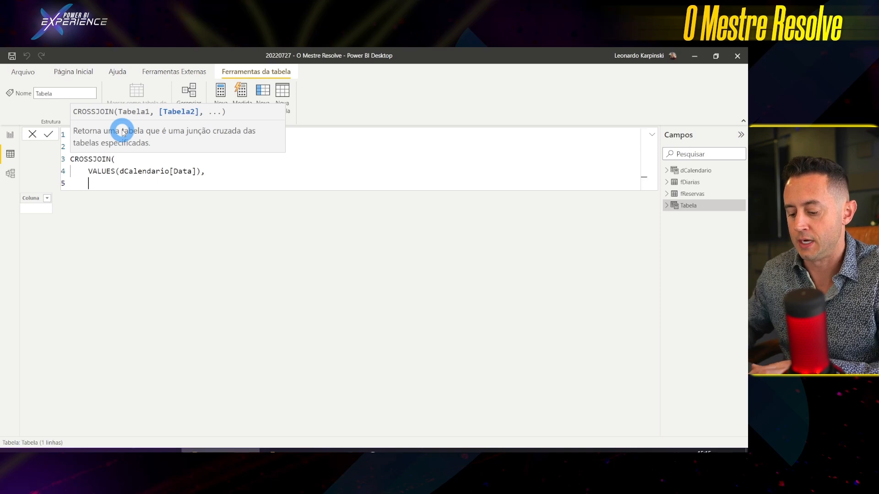
Add fReservas as the second table of the CROSSJOIN and close the function
text(fReservas)
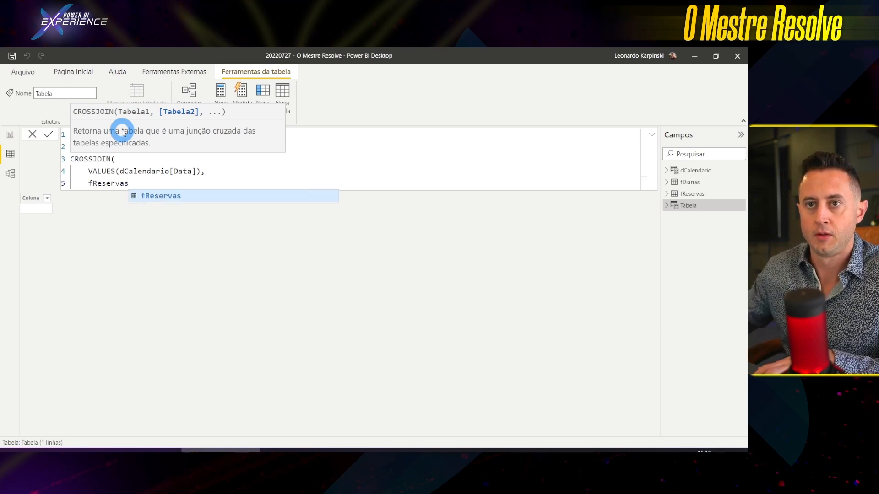
key(shift+Return)
text())
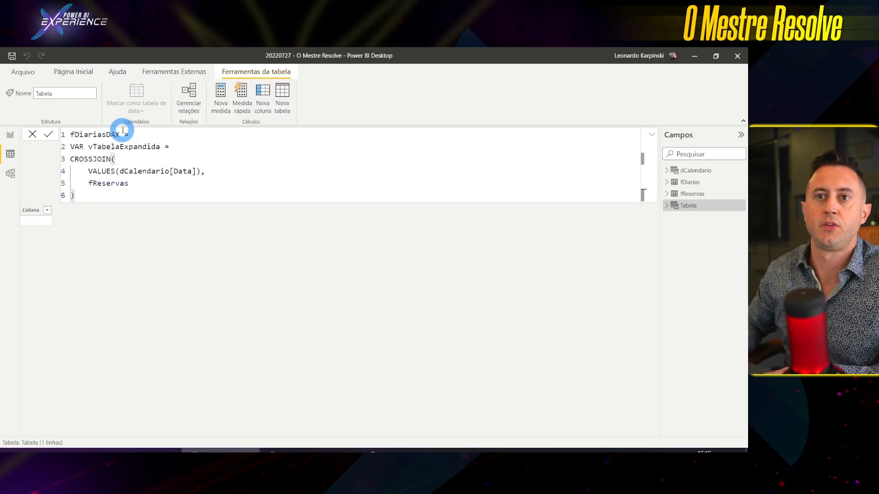
Finish the formula with RETURN vTabelaExpandida and commit the fDiariasDAX table
key(shift+Return)
text(RETURN)
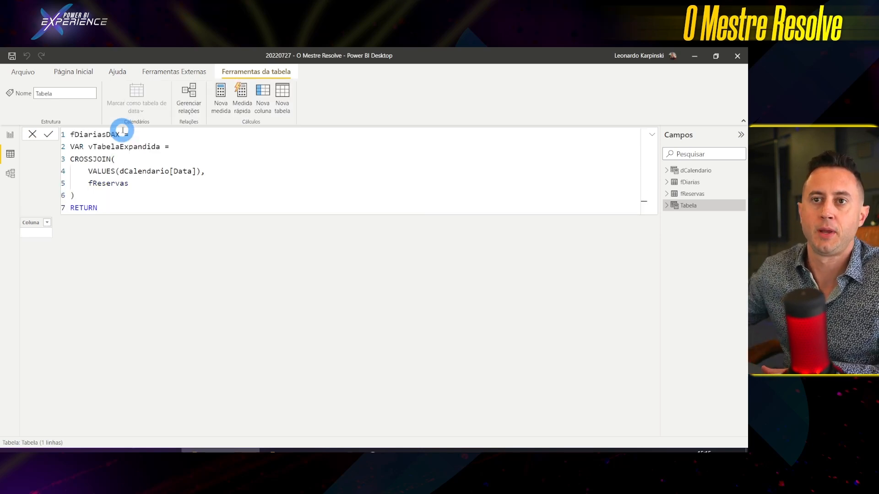
double_click(122, 145)
key(ctrl+c)
key(Down)
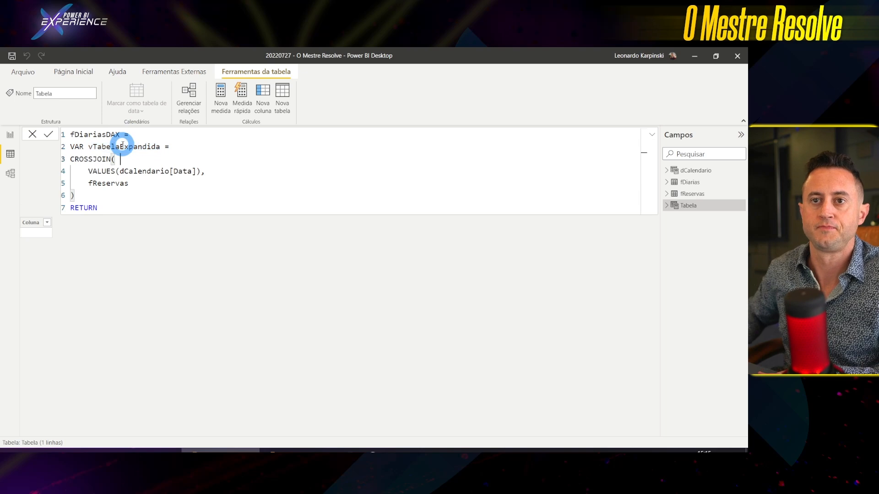
key(ctrl+End)
key(shift+Return)
key(ctrl+v)
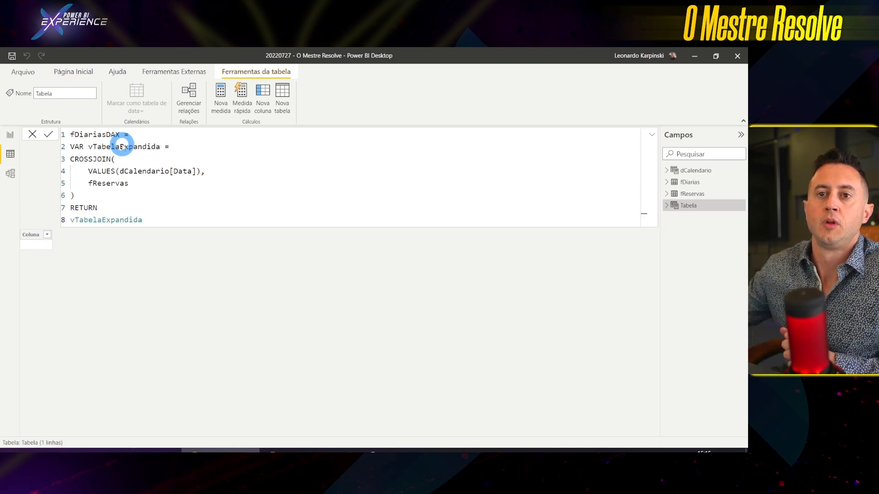
key(Return)
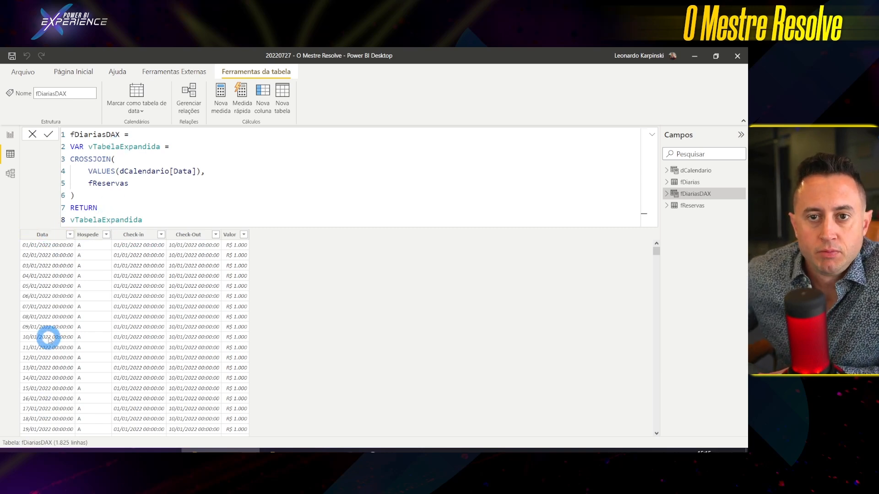
Look through the fDiariasDAX rows and check the row counts of dCalendario and fReservas
scroll(48, 337, down, 10)
scroll(52, 338, up, 10)
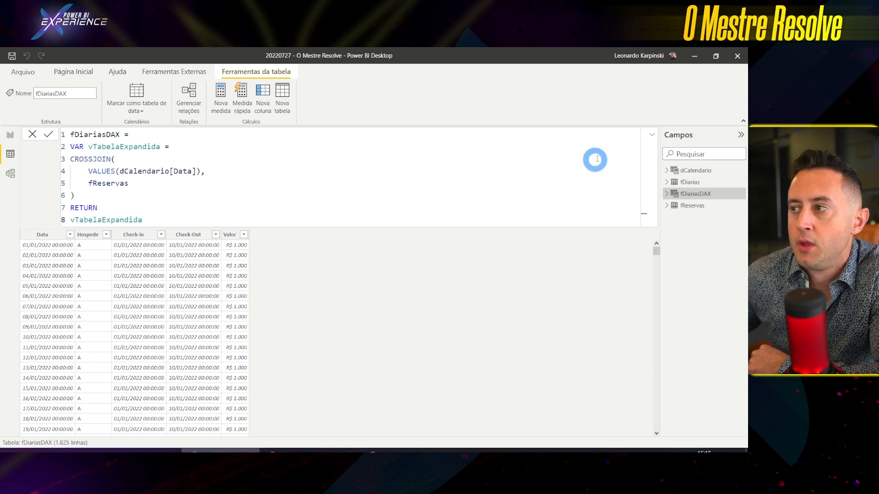
click(695, 174)
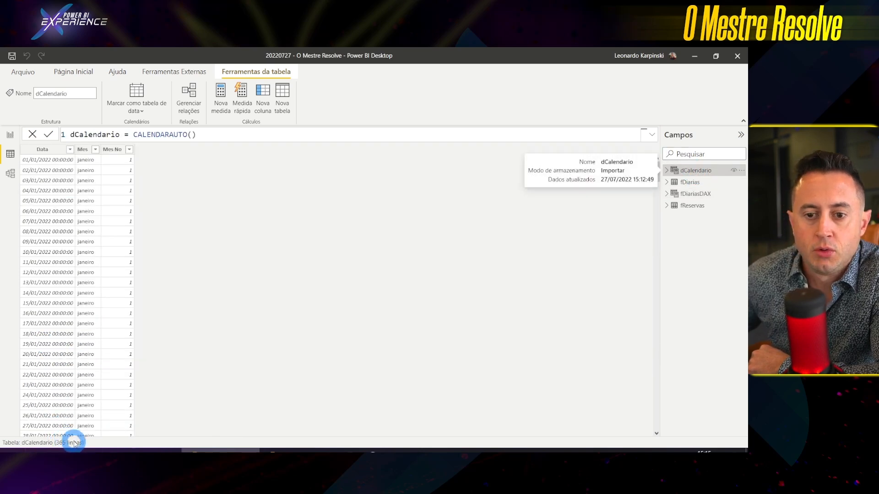
click(686, 208)
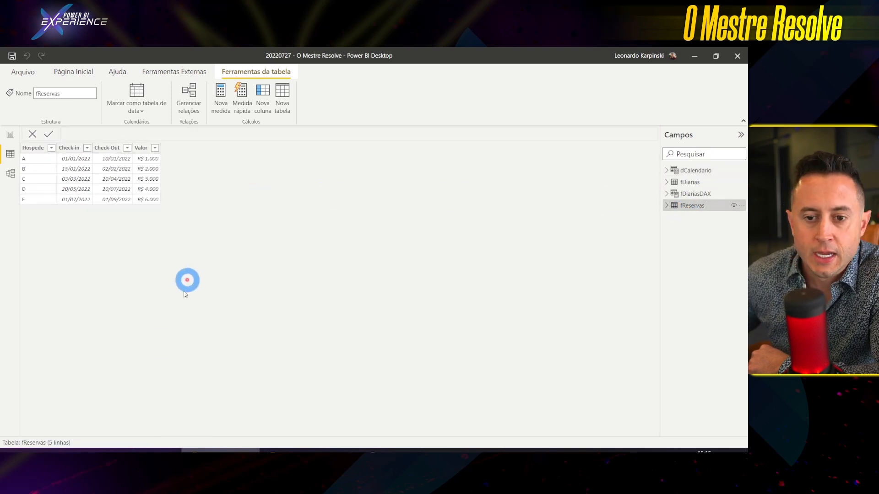
Multiply 365 by 5 in the Windows Calculator, and return to Power BI Desktop
key(super)
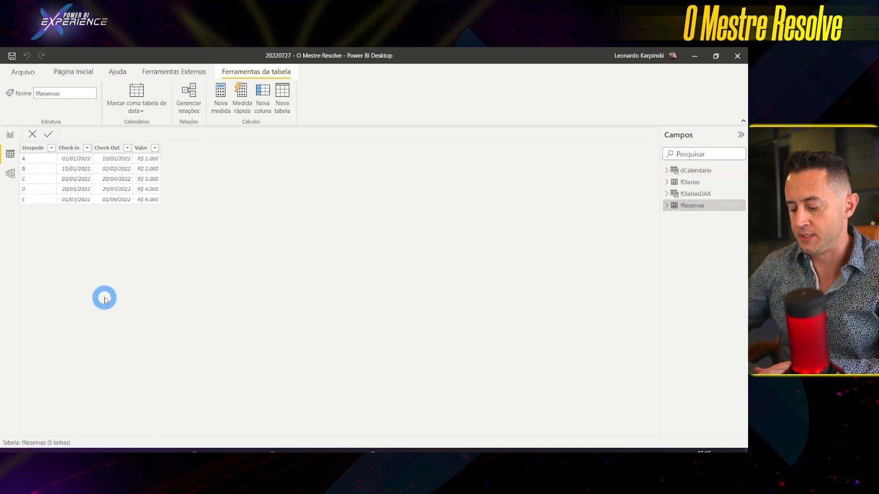
text(calc)
key(Return)
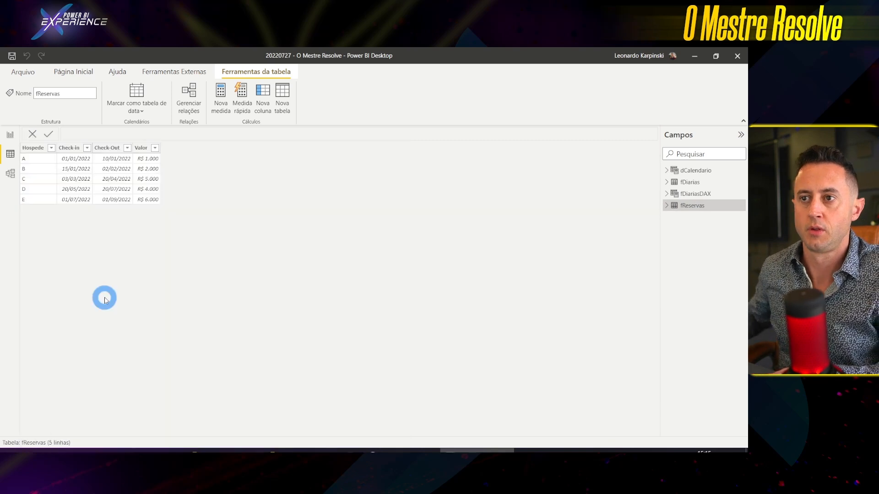
text(365)
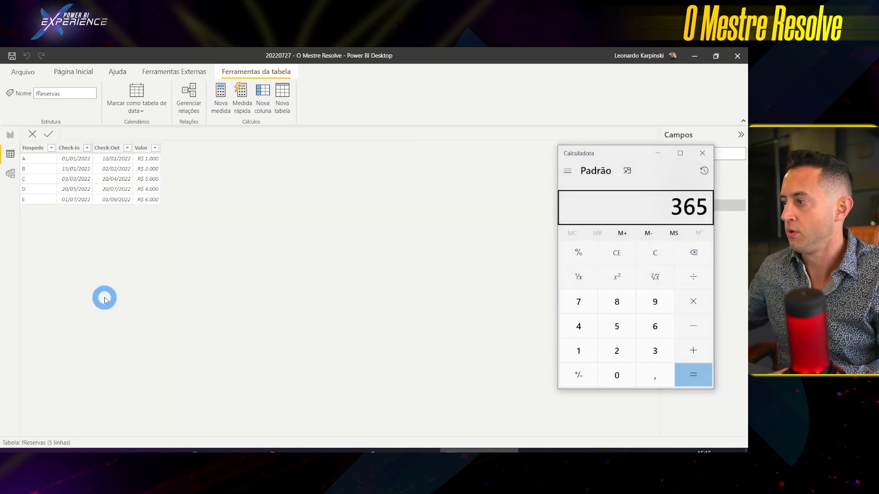
text(5)
key(Return)
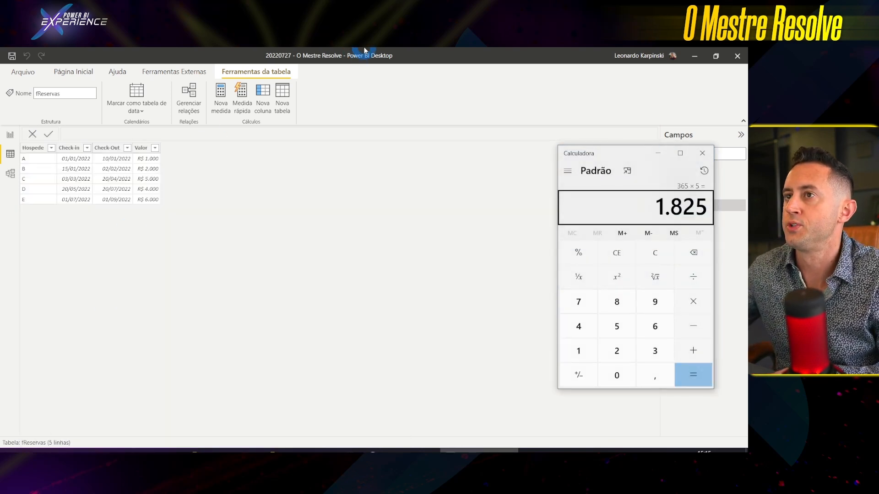
click(361, 64)
Reopen the fDiariasDAX formula and declare a new variable vTabelaFiltrada between the CROSSJOIN block and RETURN
click(684, 193)
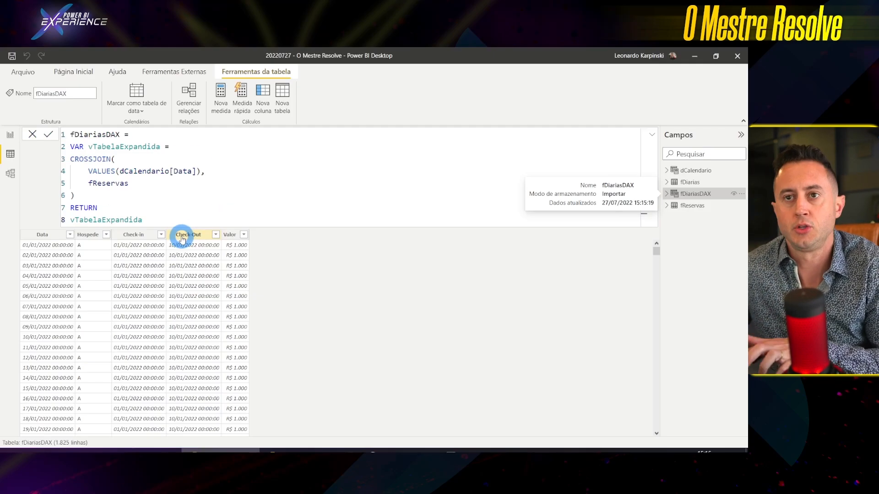
click(141, 194)
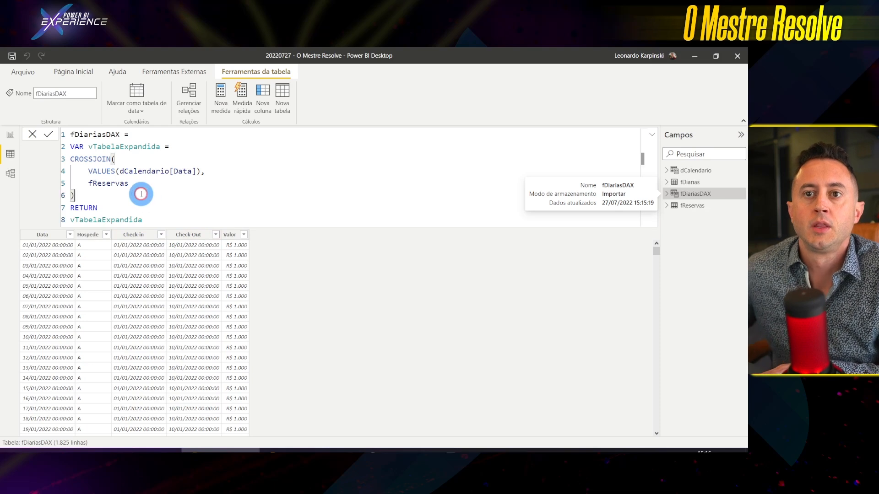
key(shift+Return)
text(VAR vTabea)
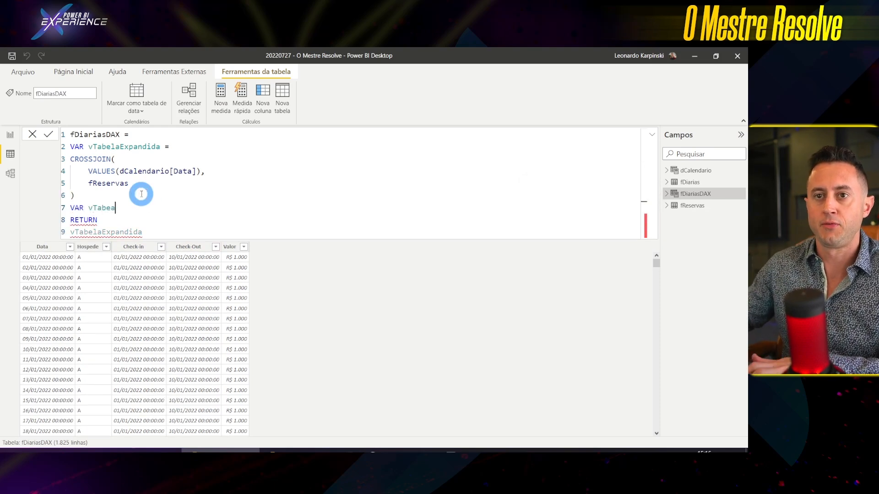
key(BackSpace)
text(la)
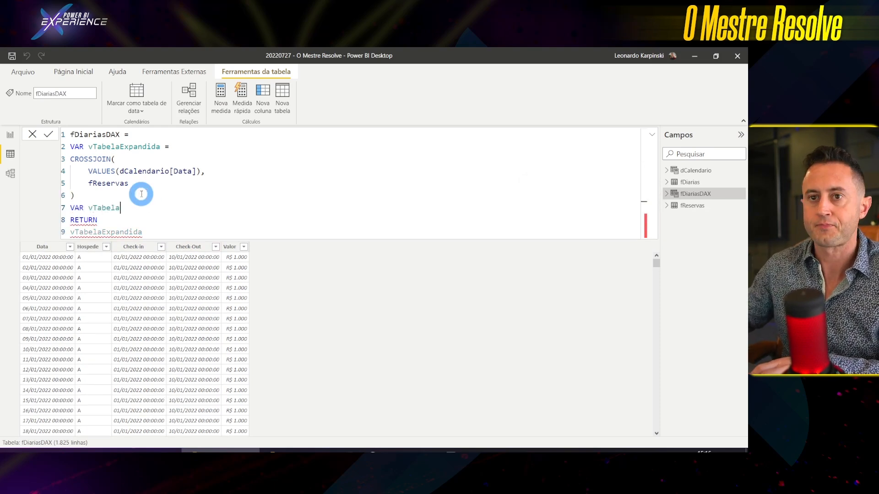
text(Filtrada =)
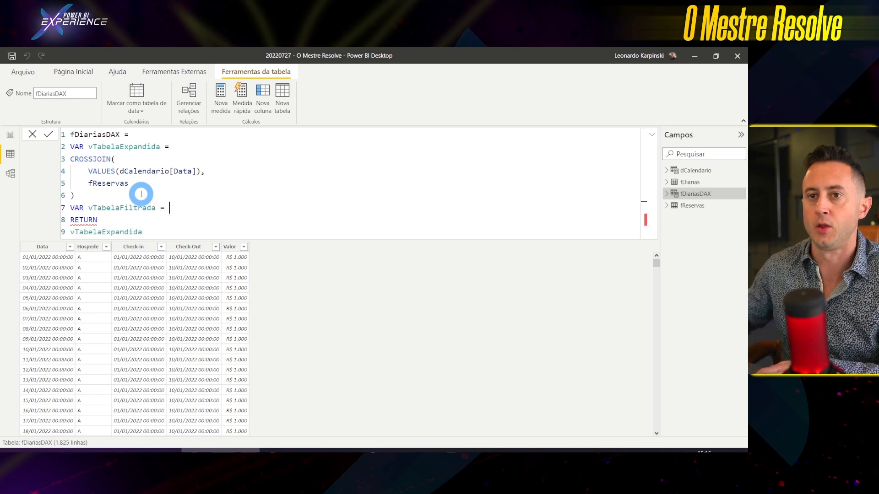
key(shift+Return)
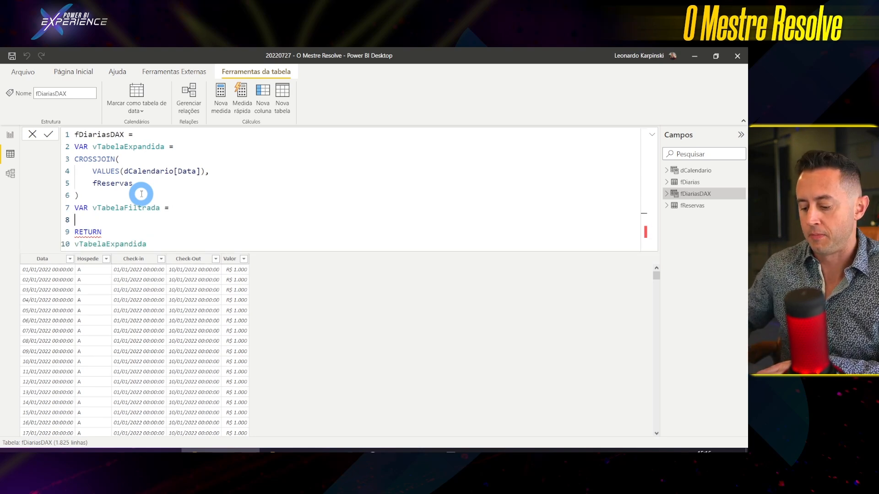
Start a FILTER function for vTabelaFiltrada with vTabelaExpandida as its table argument
text(FILTER)
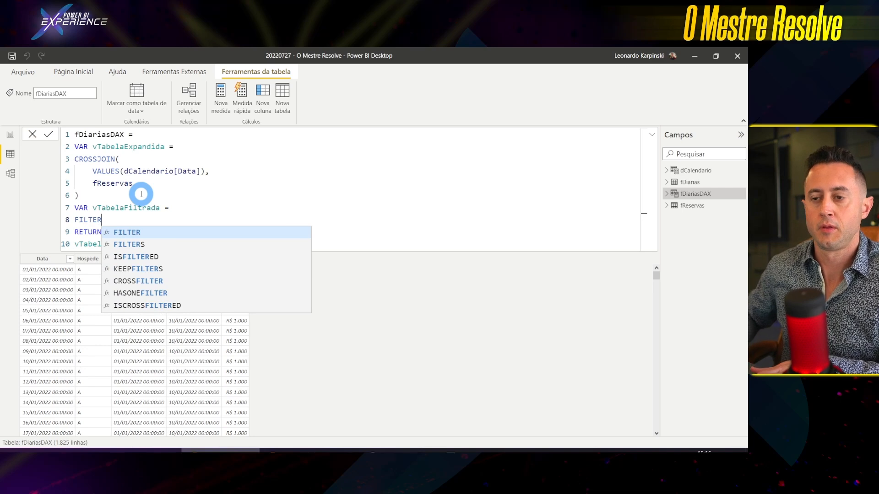
text((d)
key(BackSpace)
key(shift+Return)
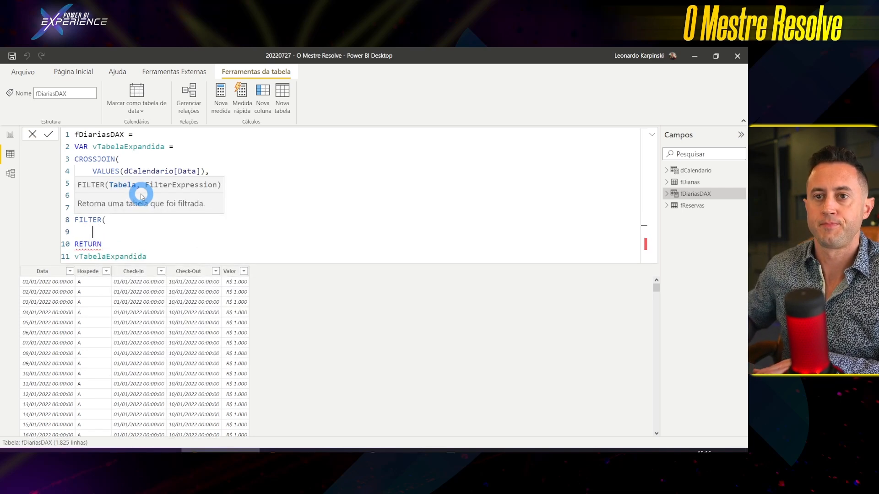
text(vTabelaExpandida)
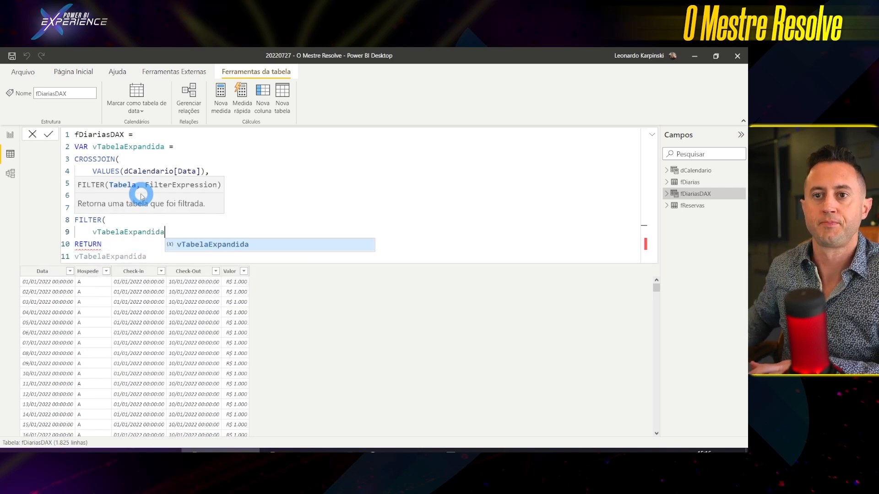
text(,)
key(shift+Return)
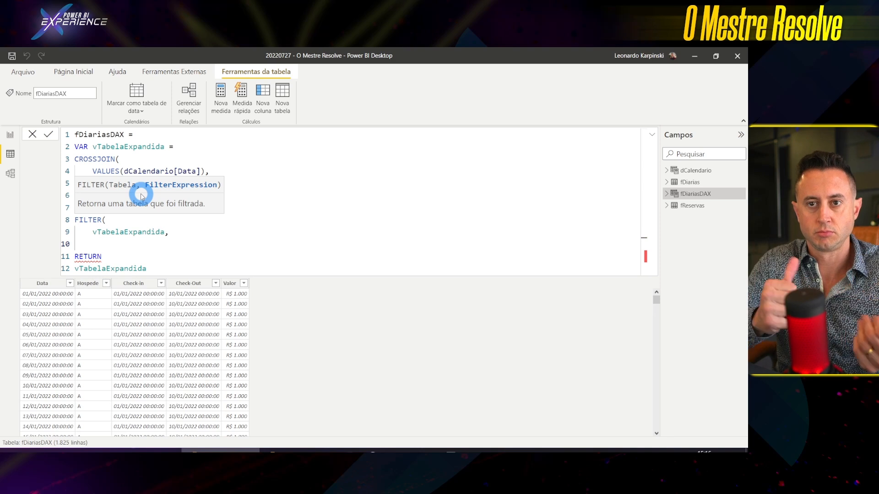
Enter the first filter condition as dCalendario[Data] >= fReservas[Check-in]
text(ata)
key(Down)
key(Down)
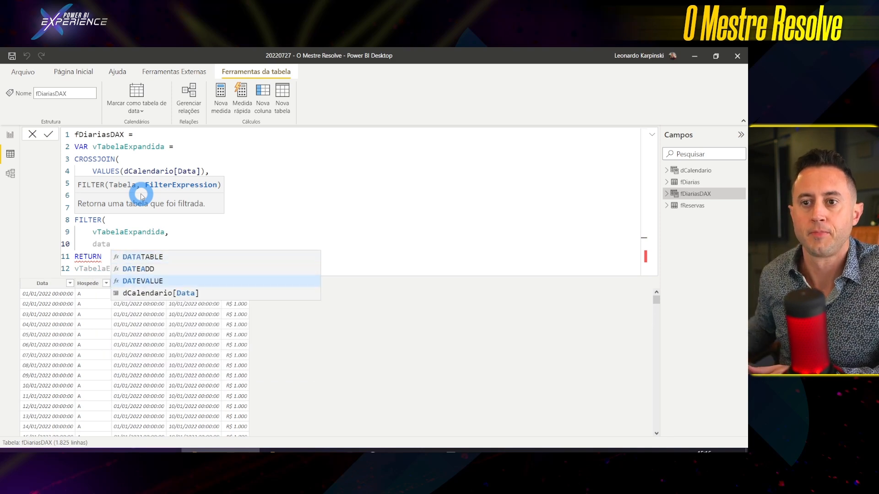
key(Down)
key(Tab)
text(>= )
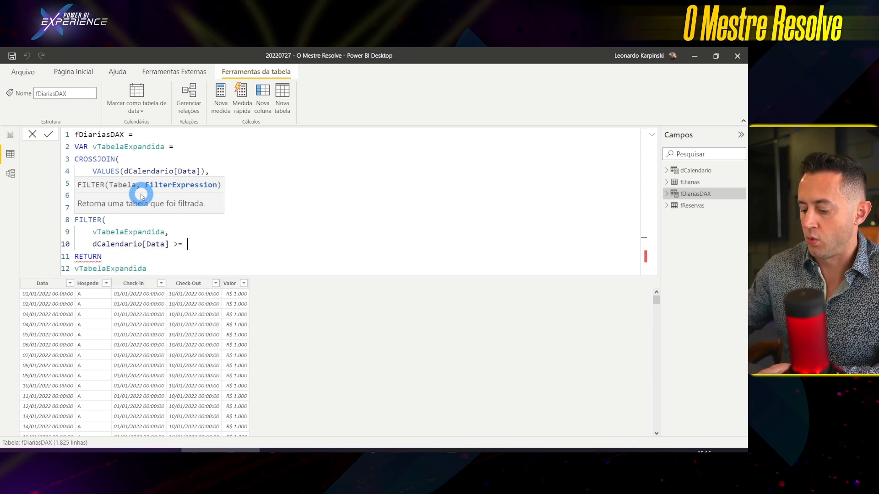
text(fRes)
key(Tab)
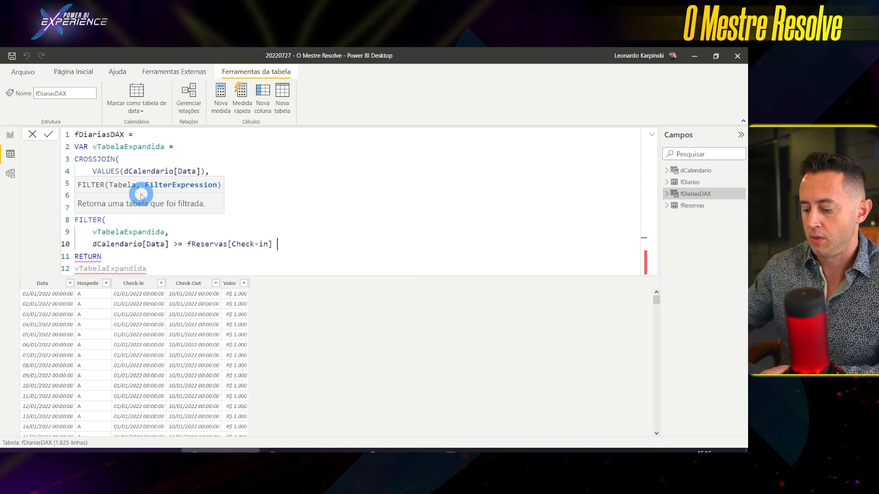
Add the second condition with &&, dCalendario[Data] <= fReservas[Check-Out], and close the FILTER function
text(&&)
key(Return)
text(data)
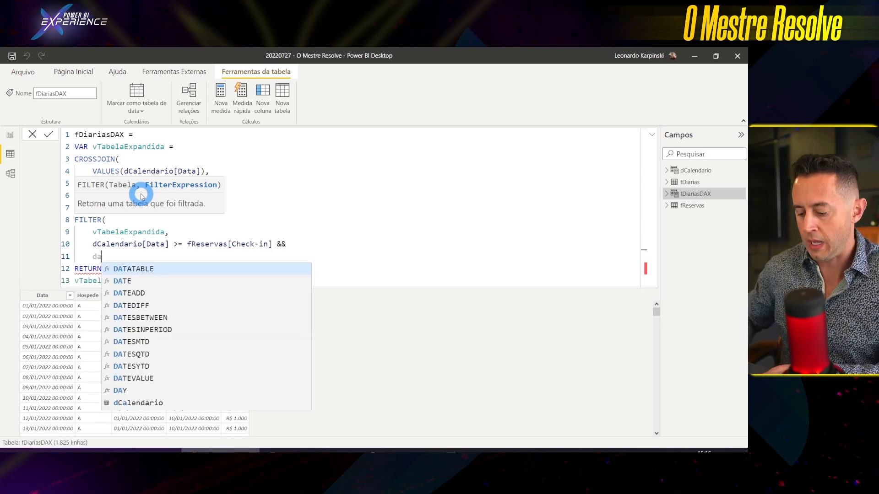
key(Down)
key(Down)
key(Down)
key(Tab)
text(<)
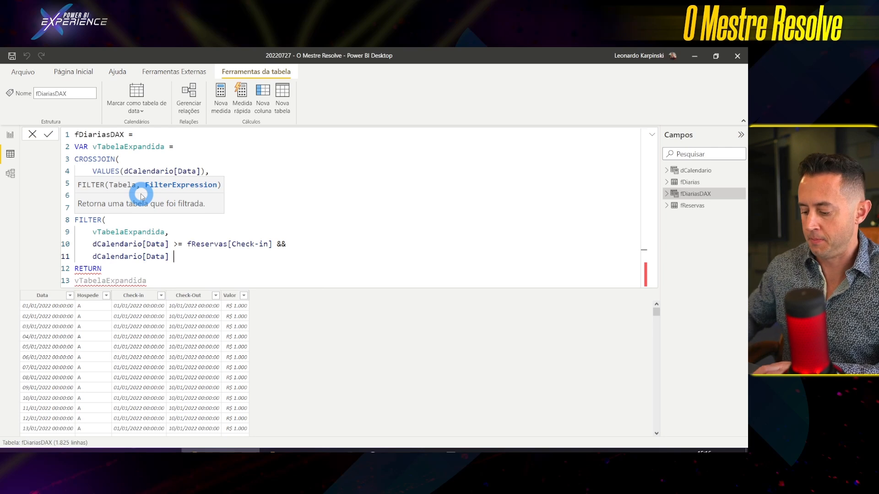
text(= fRes)
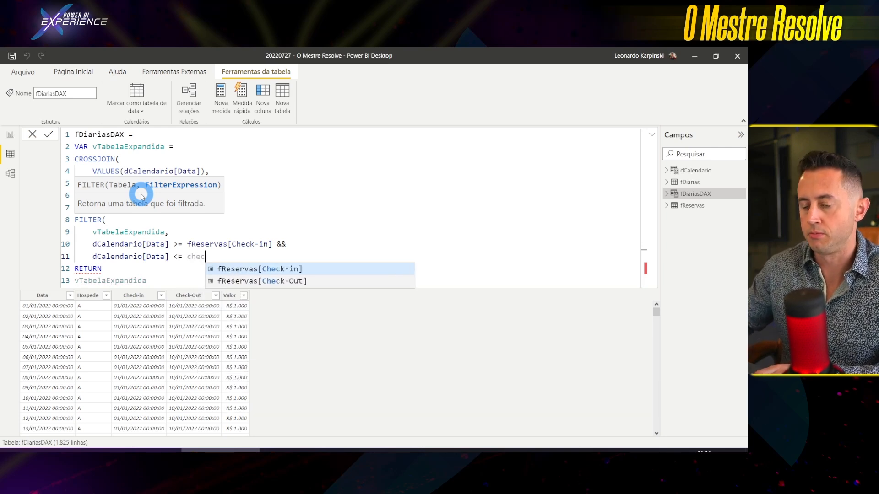
key(Down)
key(Tab)
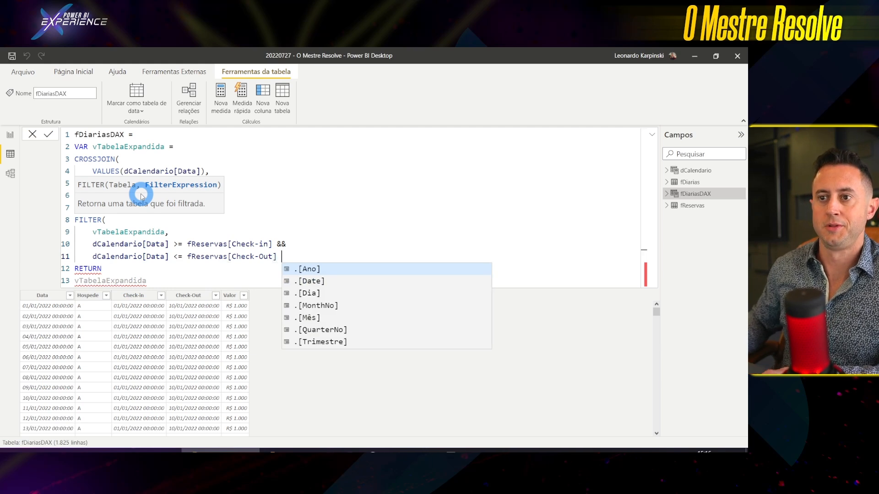
key(Escape)
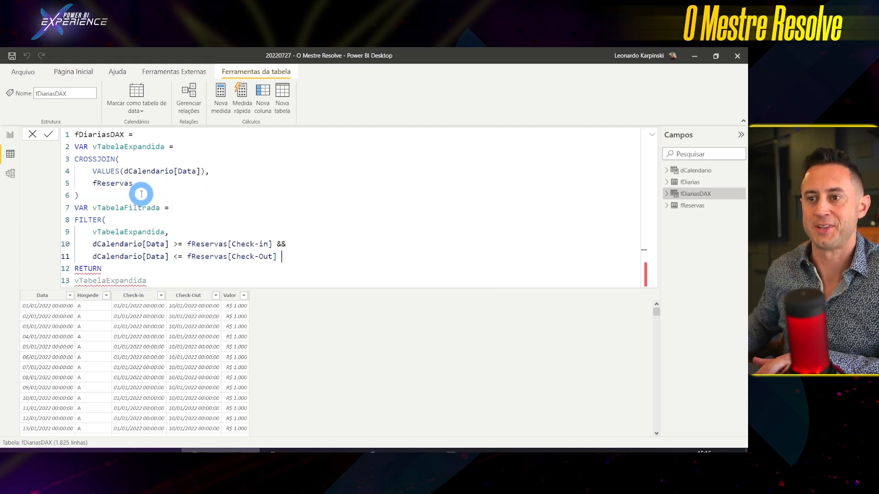
key(BackSpace)
key(shift+Return)
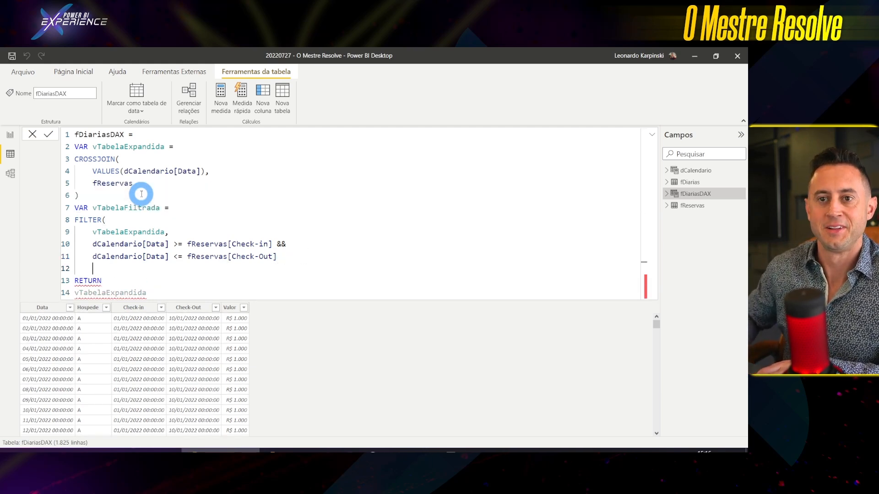
text())
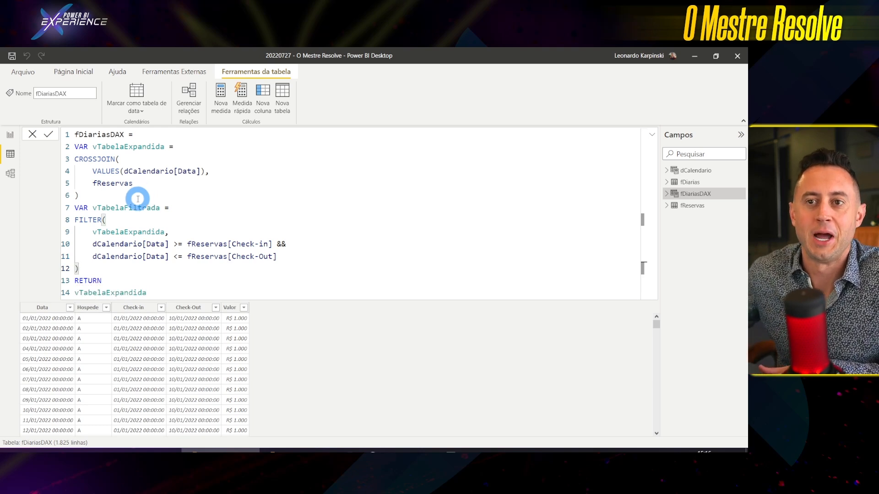
Return vTabelaFiltrada instead of vTabelaExpandida, commit the formula, and compare the row count with the fDiarias table
double_click(128, 207)
key(ctrl+c)
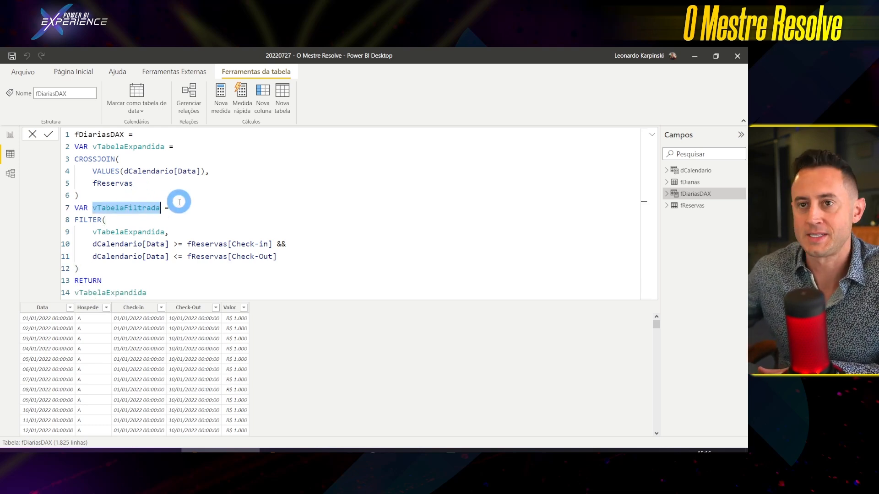
scroll(168, 213, down, 2)
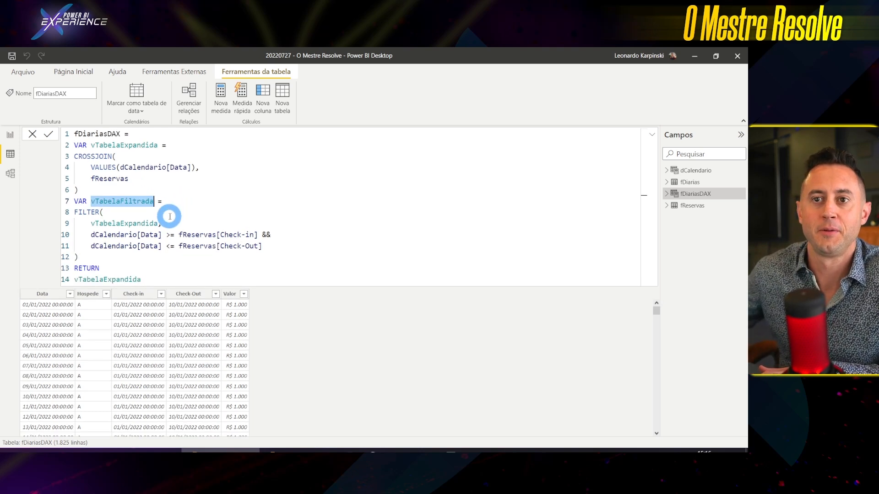
double_click(108, 266)
key(ctrl+v)
key(Return)
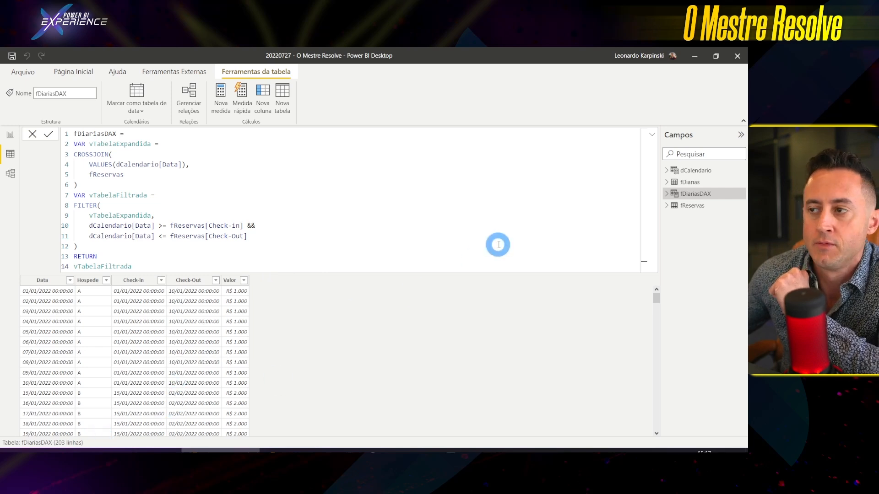
click(691, 183)
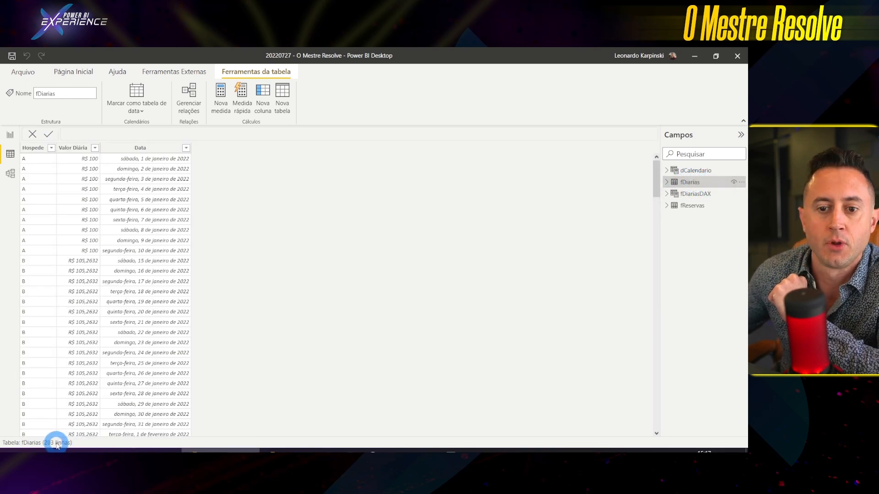
click(694, 195)
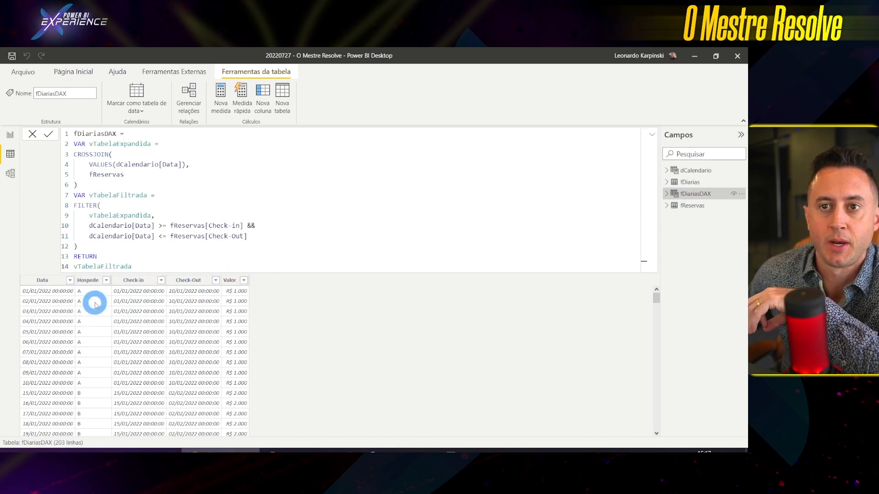
Declare a new variable vTabelaFinal in the fDiariasDAX formula, between the FILTER block and RETURN
click(108, 247)
key(Return)
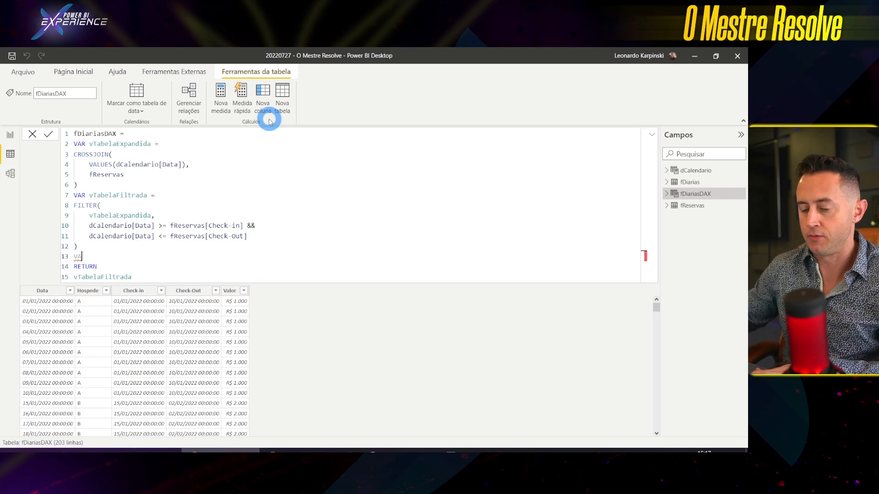
text(VAR vTabelaFi)
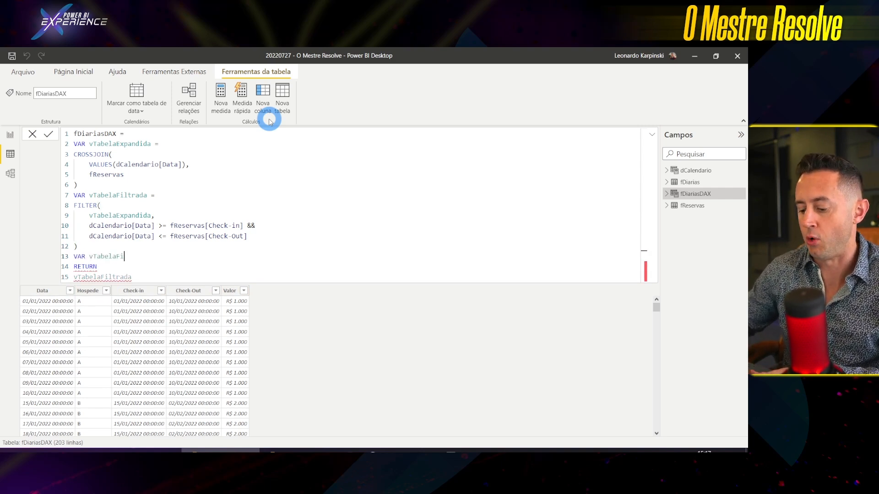
text(nal =)
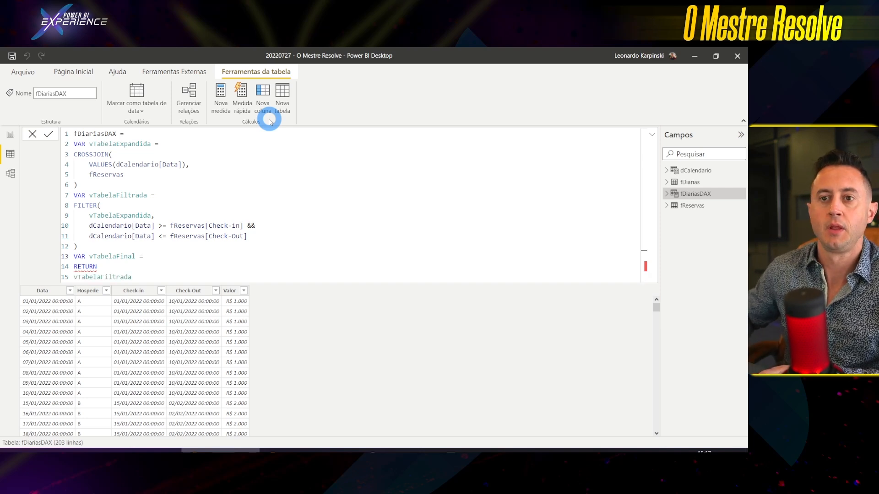
Start a SELECTCOLUMNS function for vTabelaFinal with vTabelaFiltrada as its table argument
key(Return)
text(SELE)
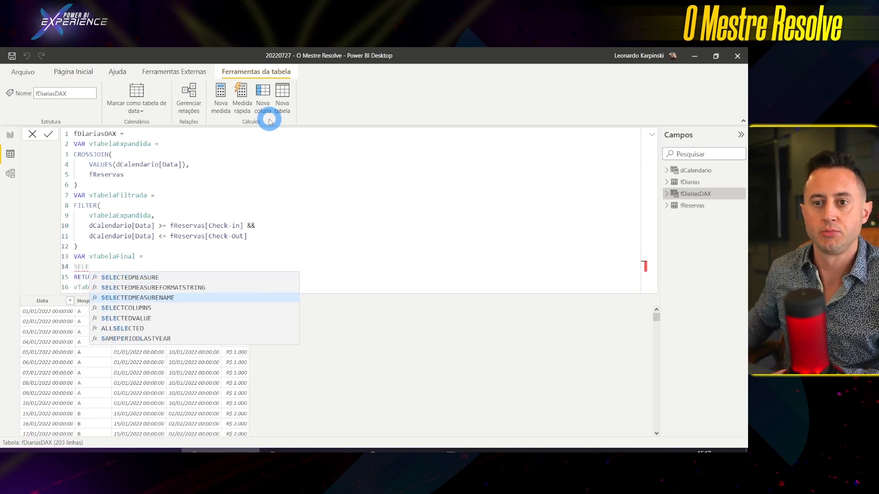
key(Down)
key(Tab)
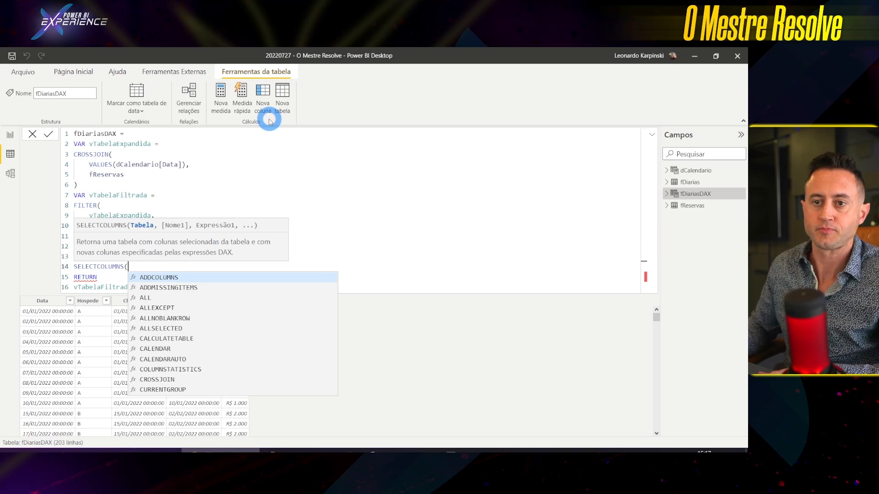
key(Escape)
key(shift+Return)
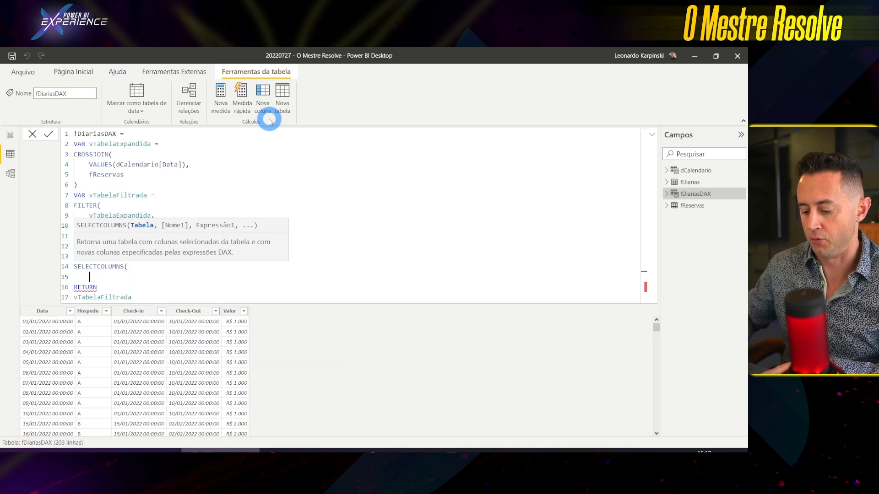
text(vTabelaFiltrada)
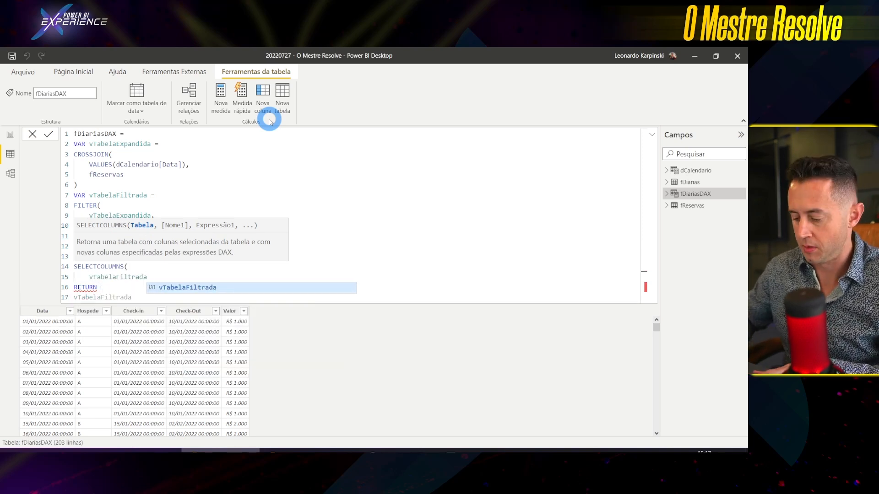
key(Escape)
text(,)
key(shift+Return)
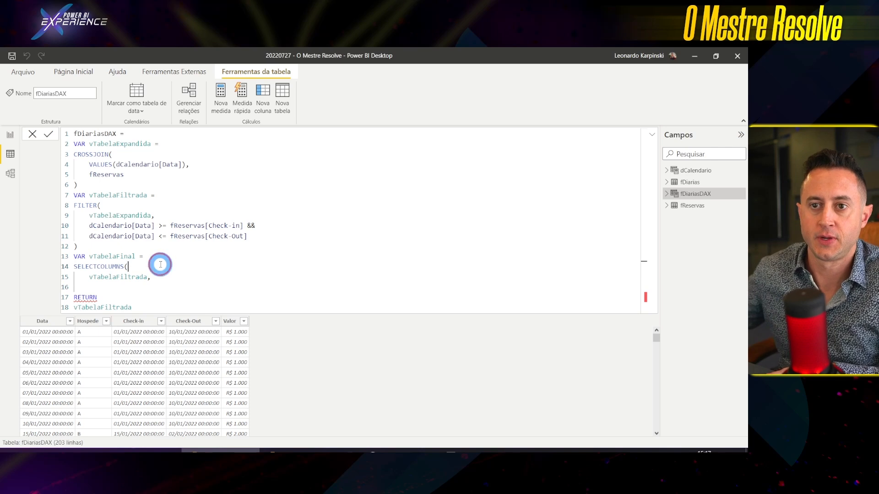
key(ctrl+space)
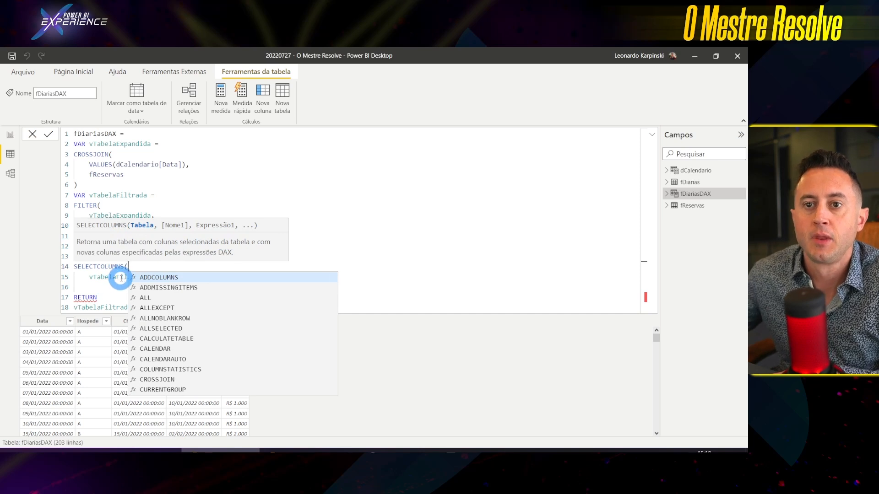
key(Escape)
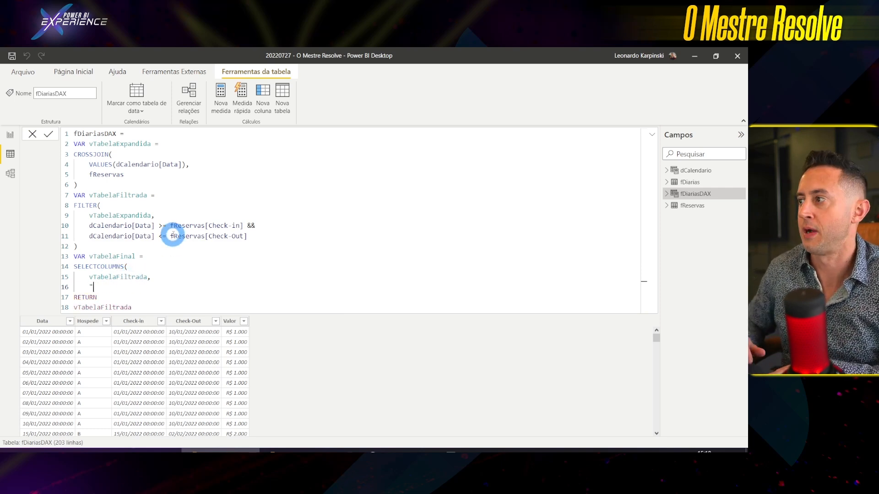
Add the first output column "Data" to SELECTCOLUMNS, taken from dCalendario[Data]
text(")
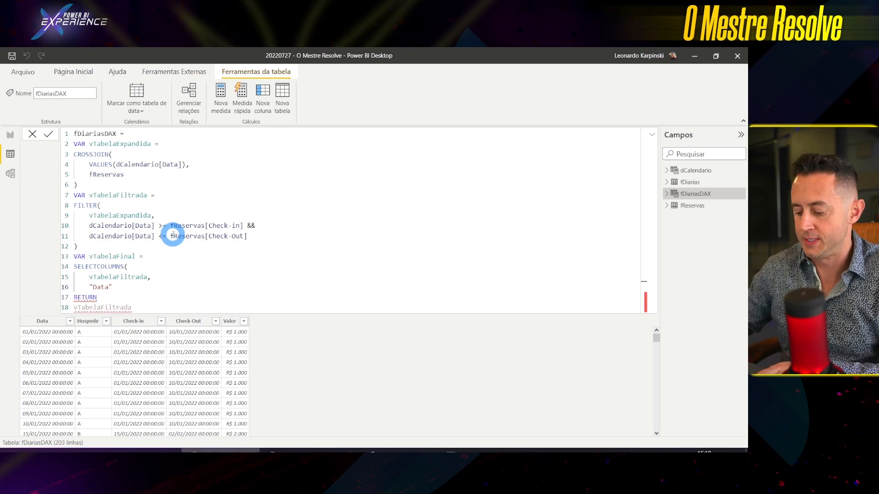
text(, )
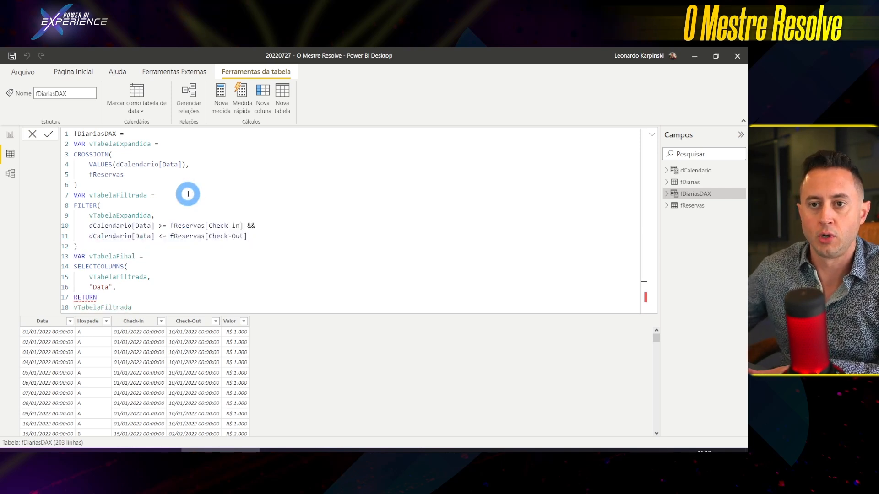
text(data)
key(Down)
key(Down)
key(Down)
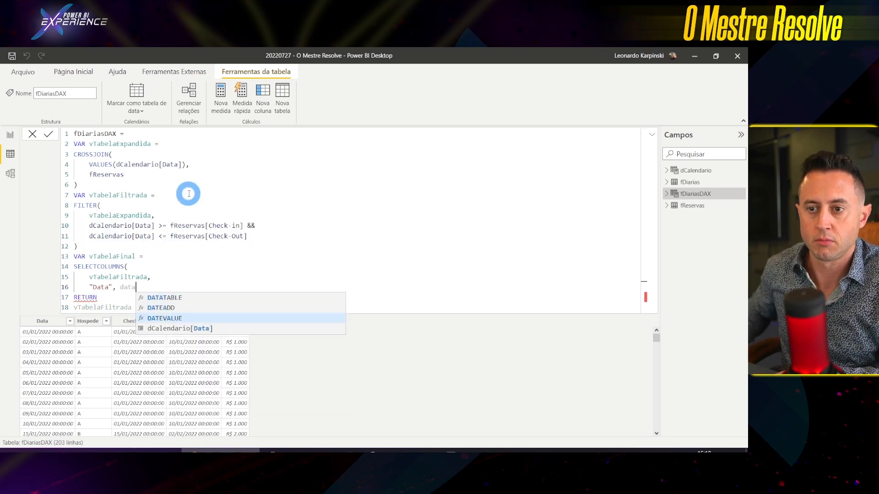
key(Tab)
text(,)
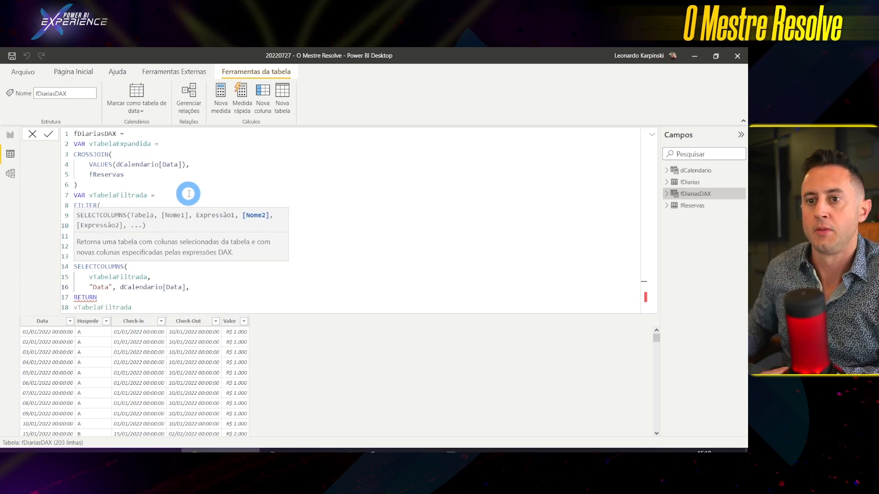
Add a second output column "Hospede" on a new line, taken from fReservas[Hospede]
key(Return)
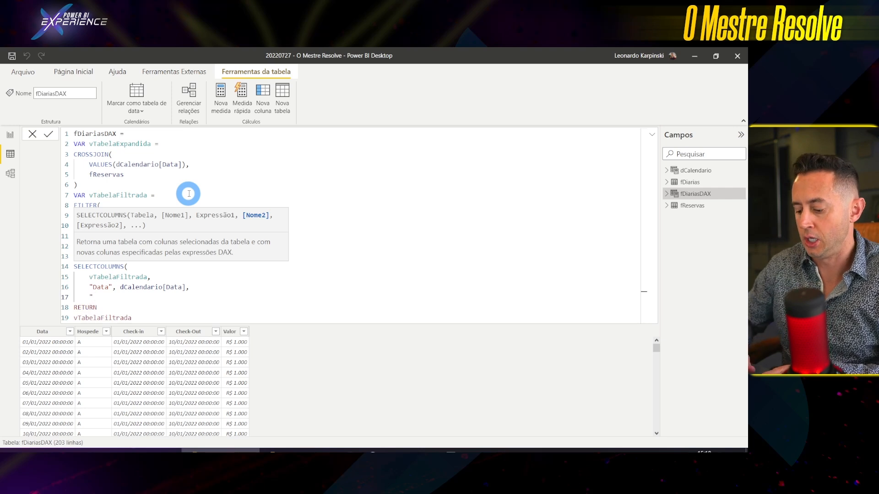
text("Hospede")
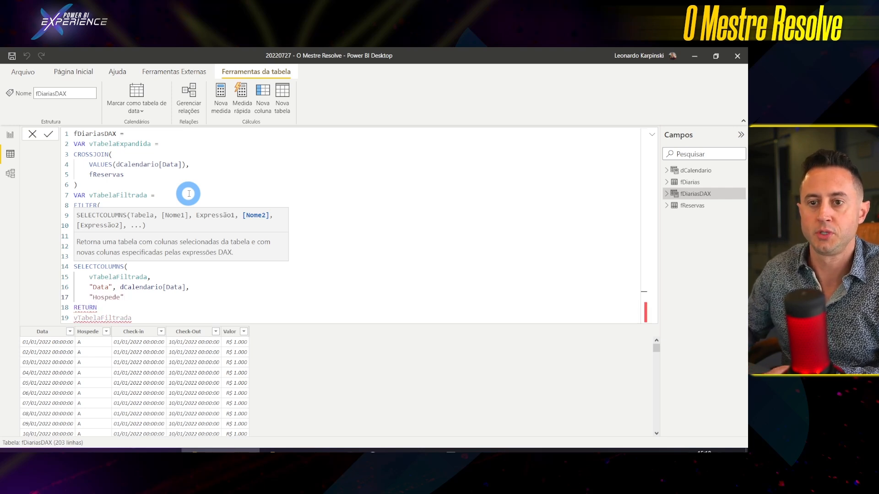
text(, )
text(fReservas[Hospede])
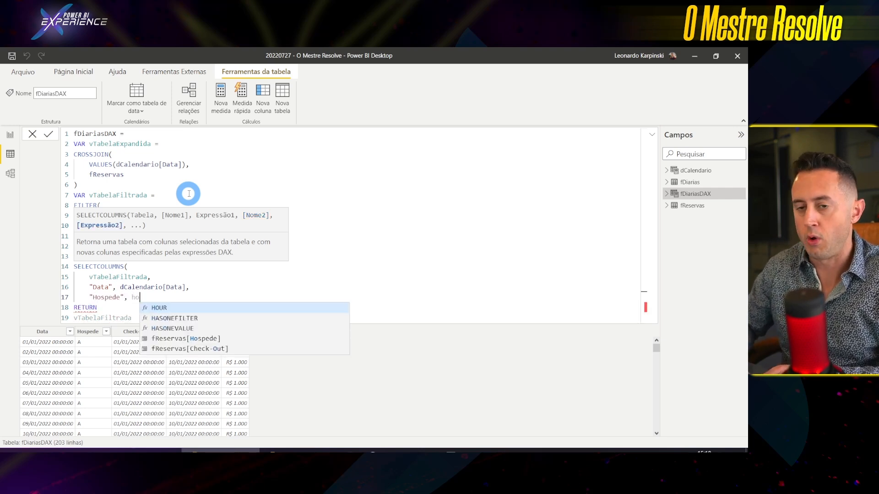
text(,)
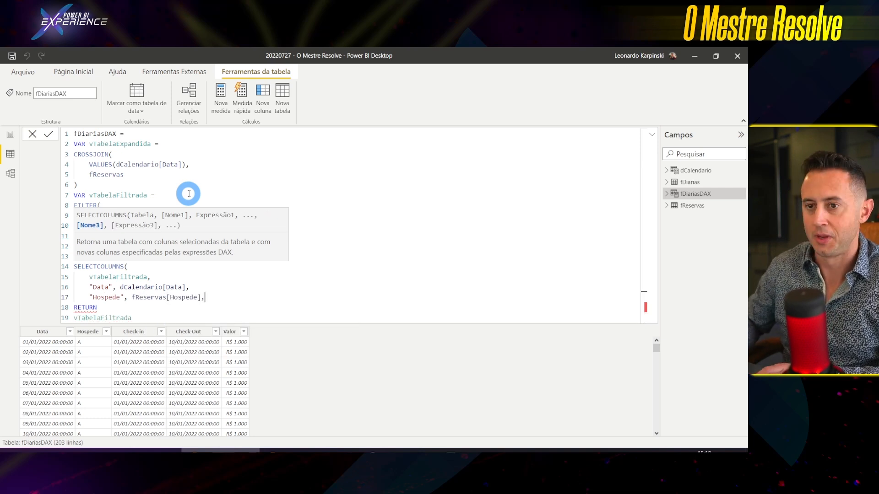
Add a third output column "Valor Diária" on a new line, using fReservas[Valor] as its expression
key(Return)
text("Valor Di)
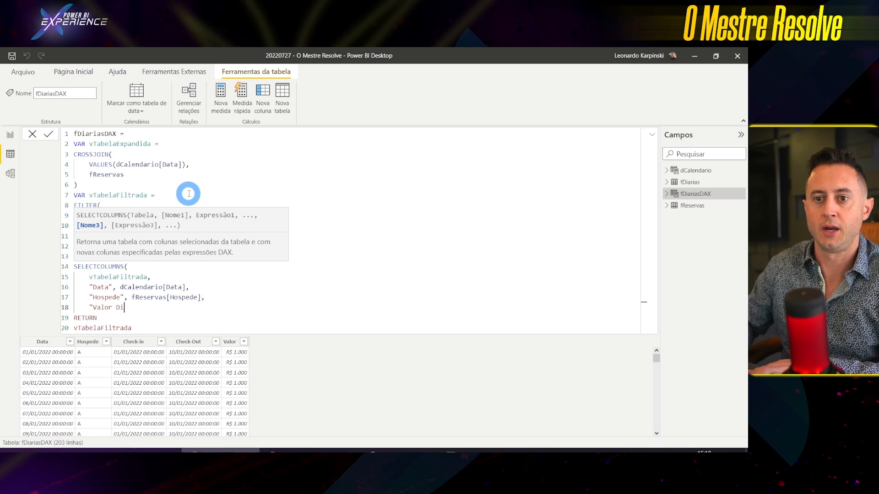
text(ária",)
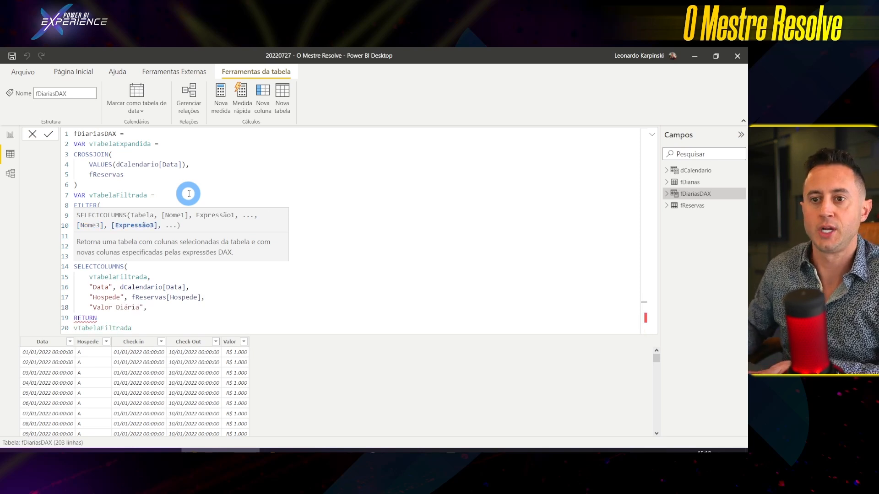
text( Valor)
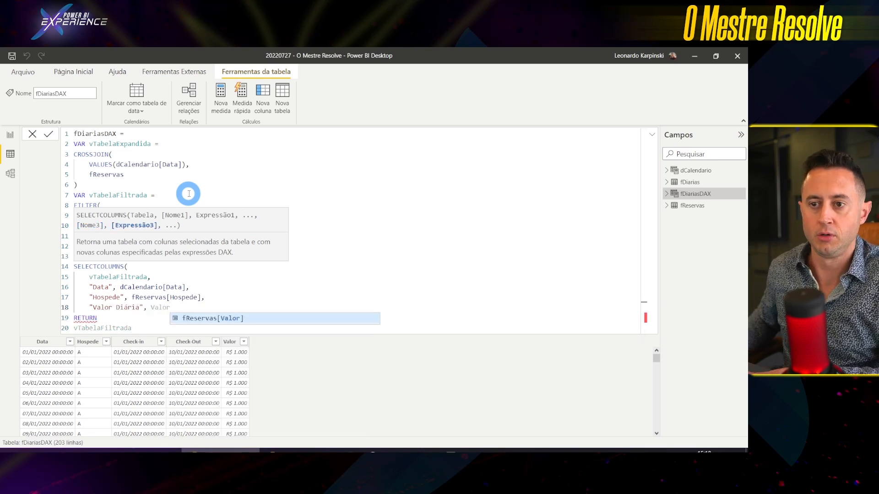
key(Tab)
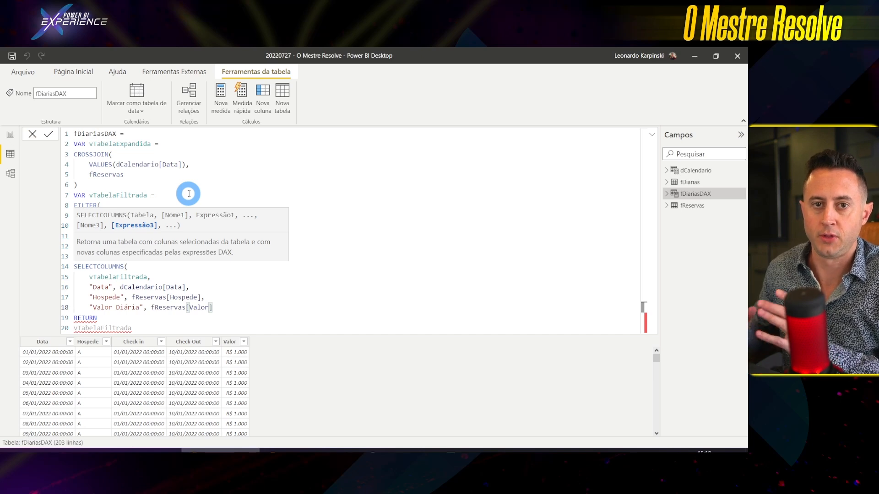
Insert a DIVIDE function before fReservas[Valor] in the "Valor Diária" expression, making that column the numerator
key(ctrl+Left)
key(ctrl+Left)
key(ctrl+Left)
key(ctrl+Left)
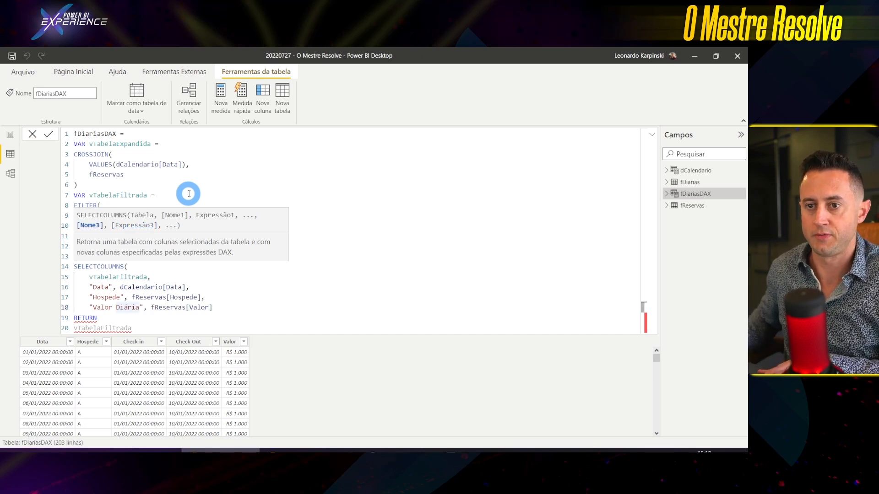
key(ctrl+Right)
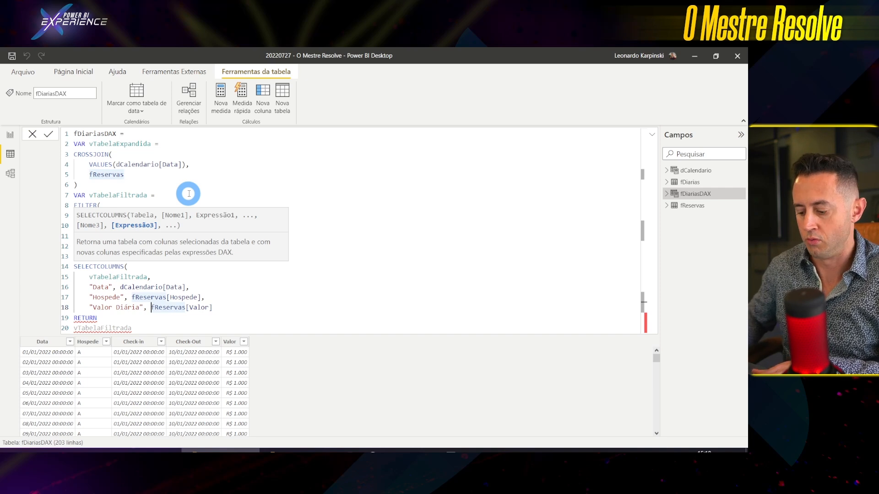
text(DIVIDE)
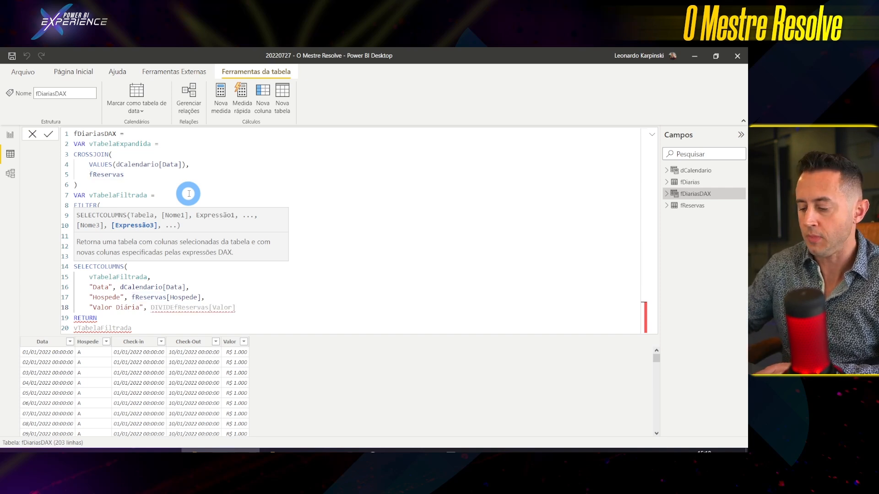
text(( )
Enter DATEDIFF(fReservas[Check-in], fReservas[Check-Out], DAY) as the denominator of DIVIDE
text(, DATED)
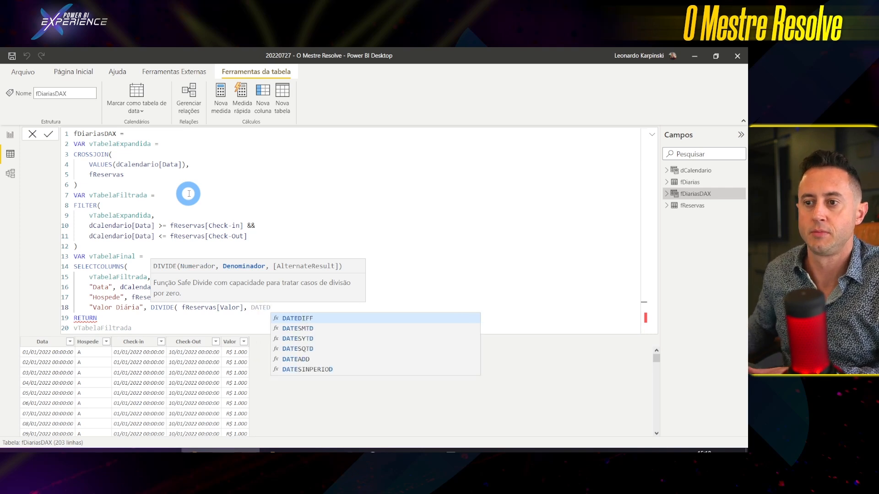
key(Tab)
text(c)
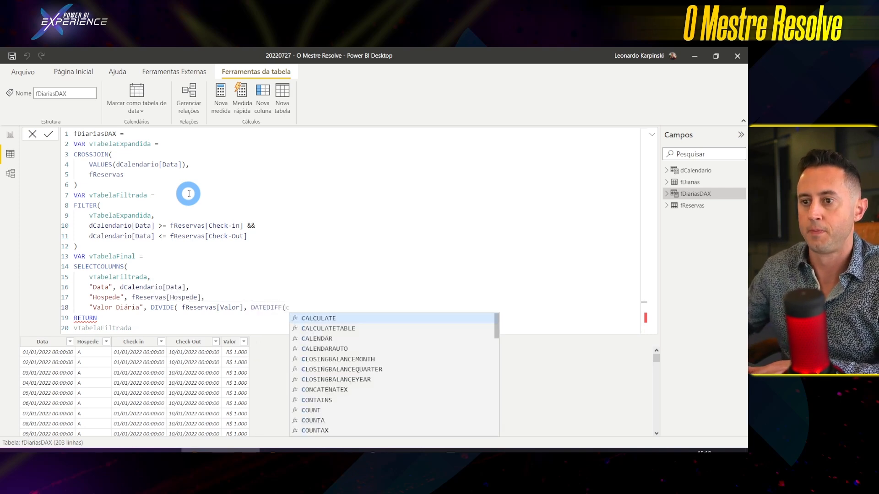
text(h)
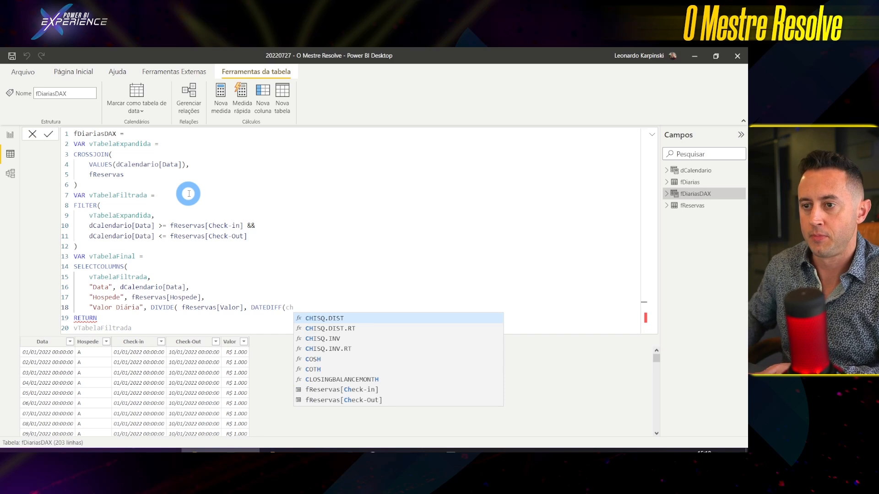
text(eck)
key(Tab)
text(, )
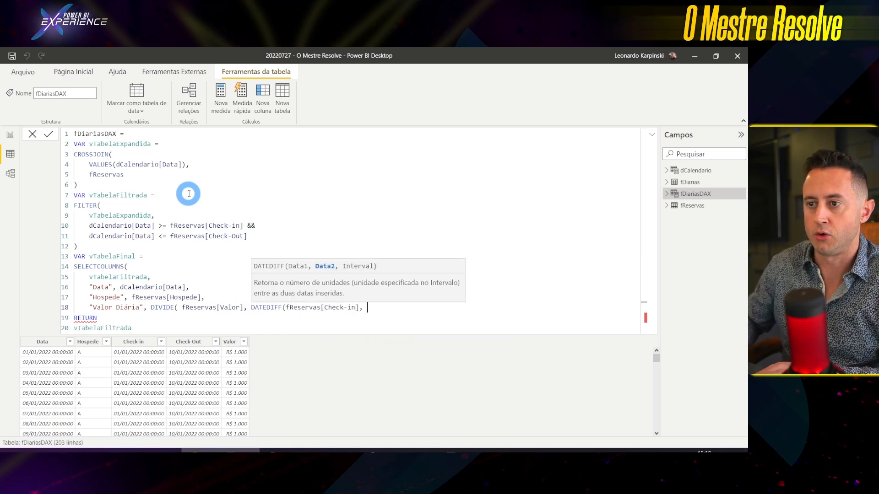
text(check)
key(Down)
key(Tab)
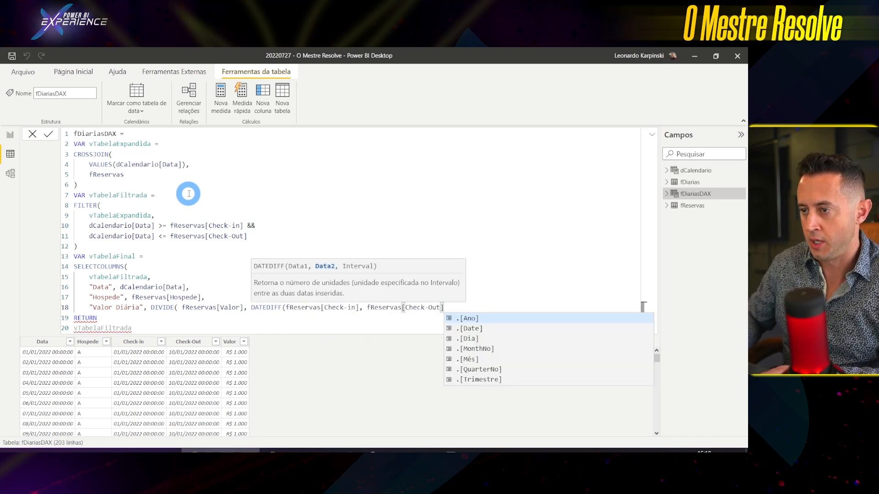
text(, DAY)
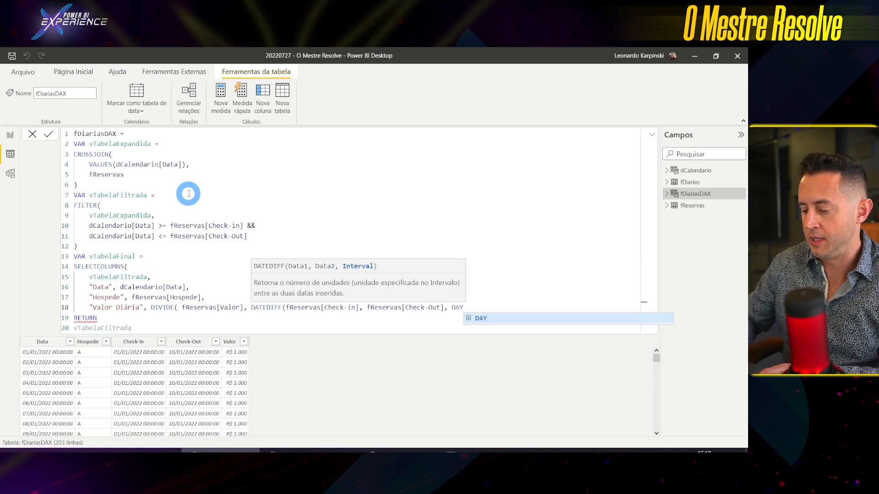
text() )
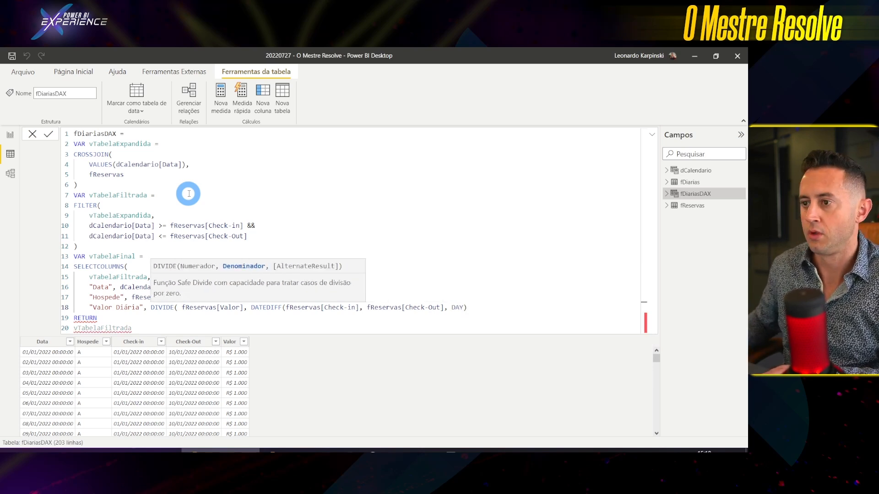
Add + 1 to the DATEDIFF denominator and close both the DIVIDE and SELECTCOLUMNS functions
text(+ 1)
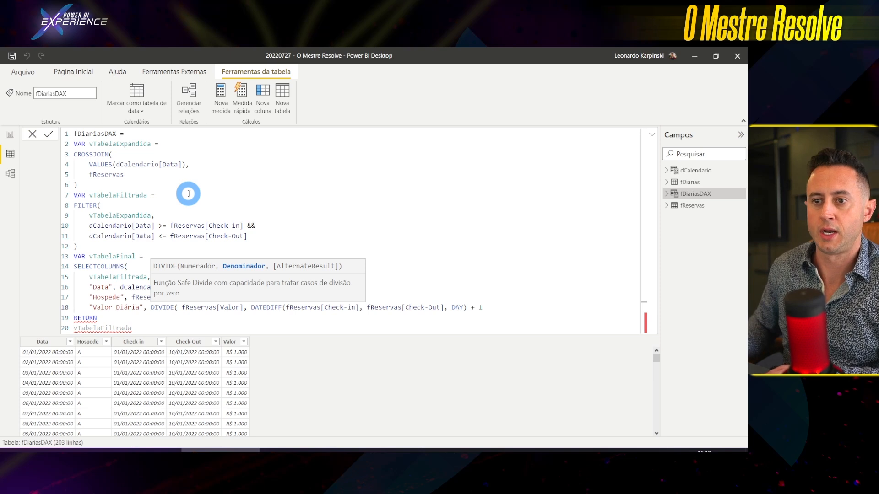
text( ))
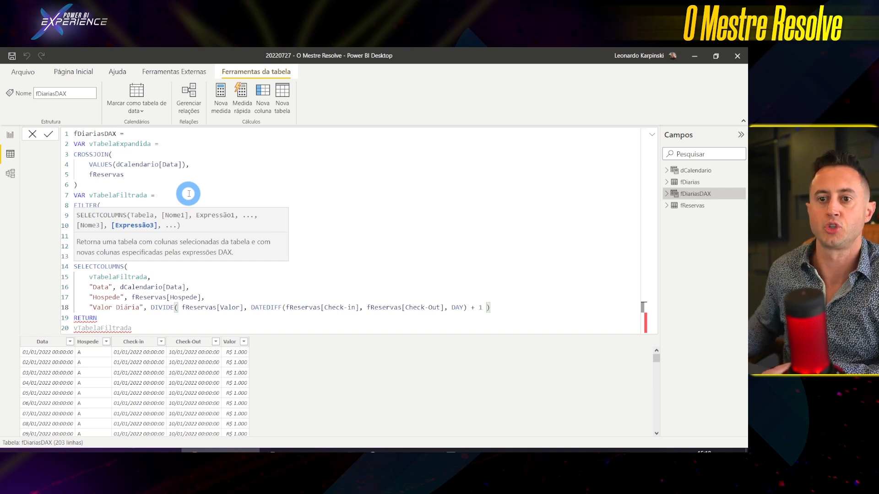
key(Return)
text())
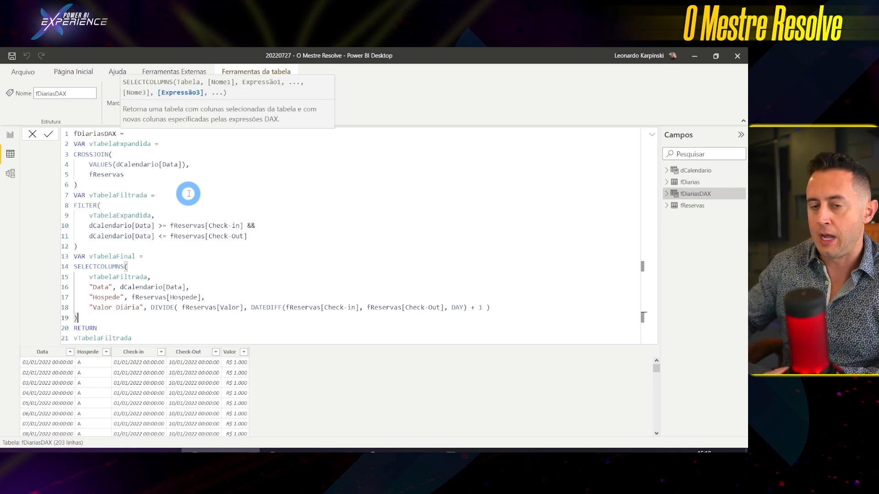
Return vTabelaFinal instead of vTabelaFiltrada and commit the fDiariasDAX formula
scroll(148, 233, down, 1)
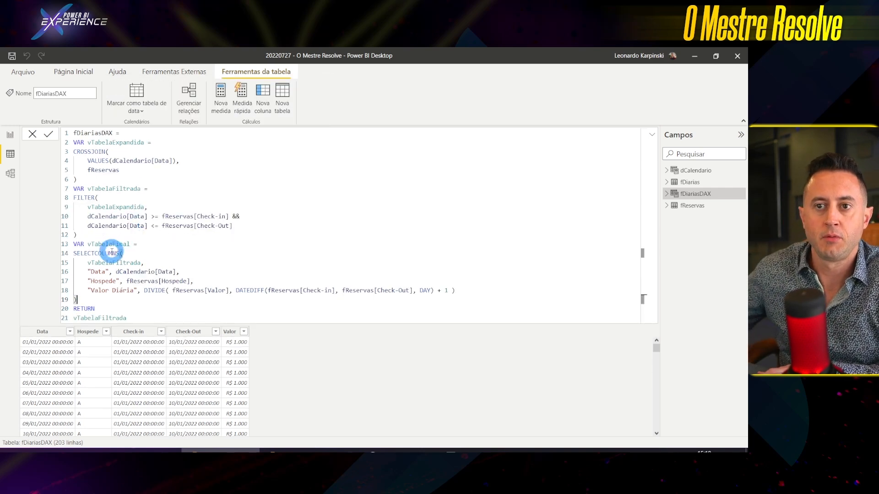
double_click(110, 244)
key(ctrl+c)
double_click(111, 318)
key(ctrl+v)
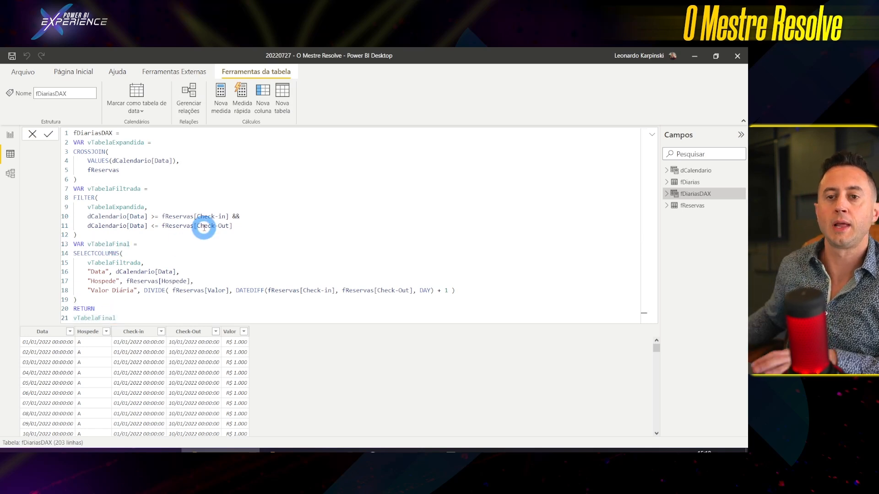
key(Return)
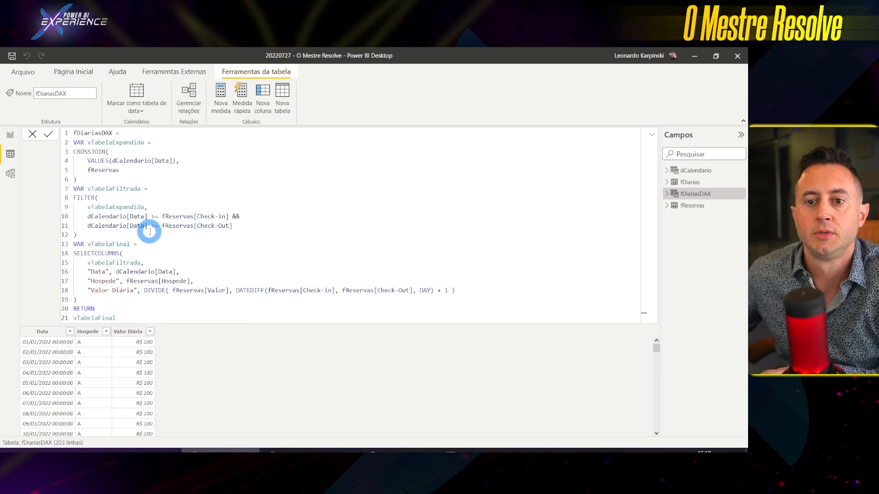
Compare the rows of the fDiariasDAX table with those of the fDiarias table
scroll(147, 229, down, 3)
scroll(153, 207, up, 3)
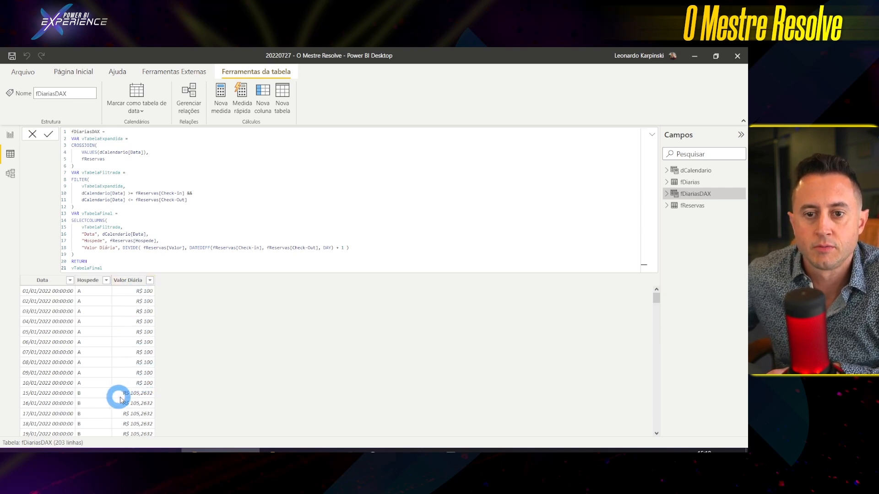
click(690, 181)
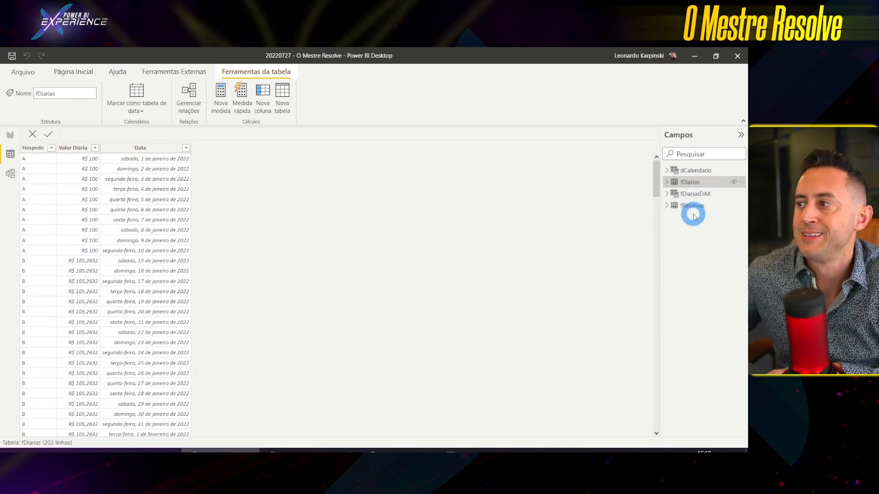
click(691, 194)
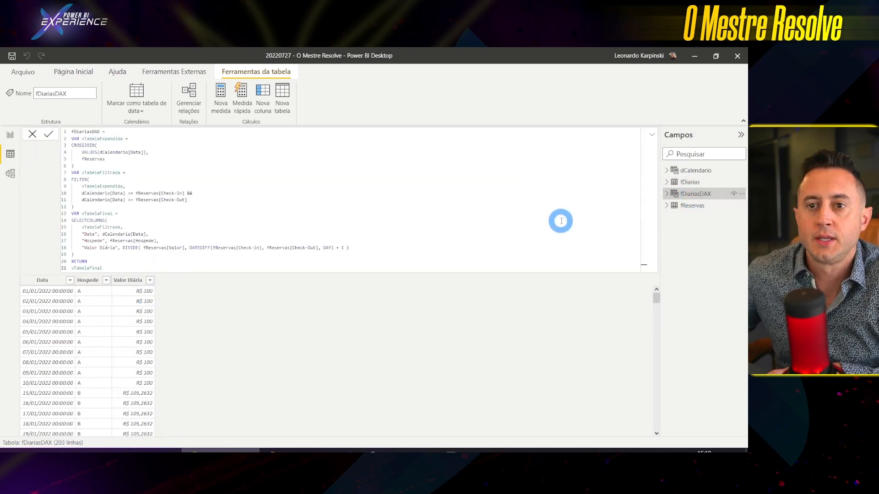
click(701, 187)
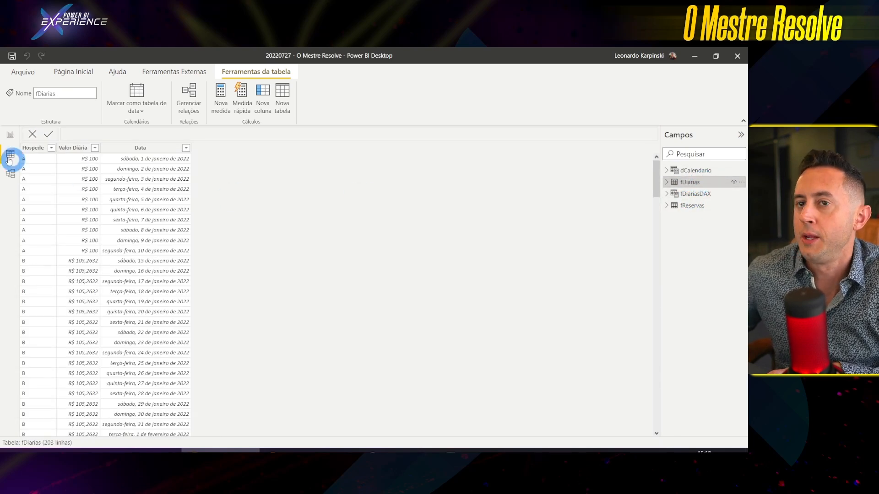
In the model diagram, move the fDiarias table below fReservas
click(10, 173)
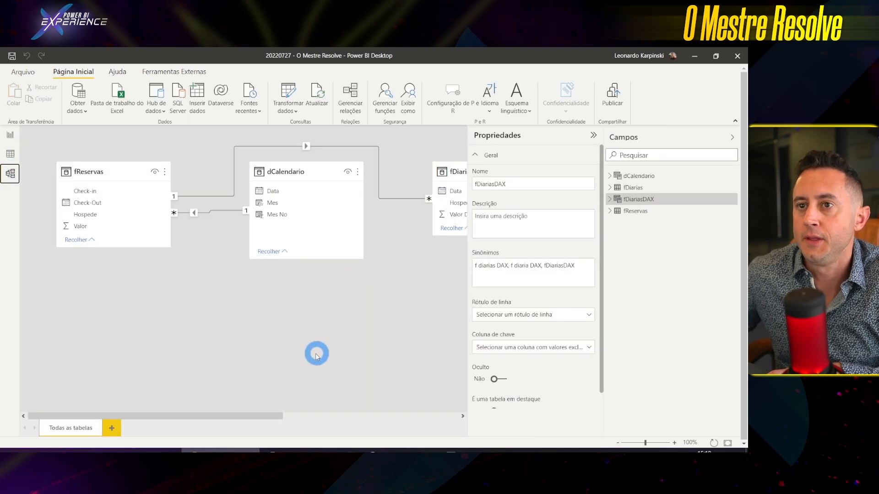
drag(317, 357, 249, 376)
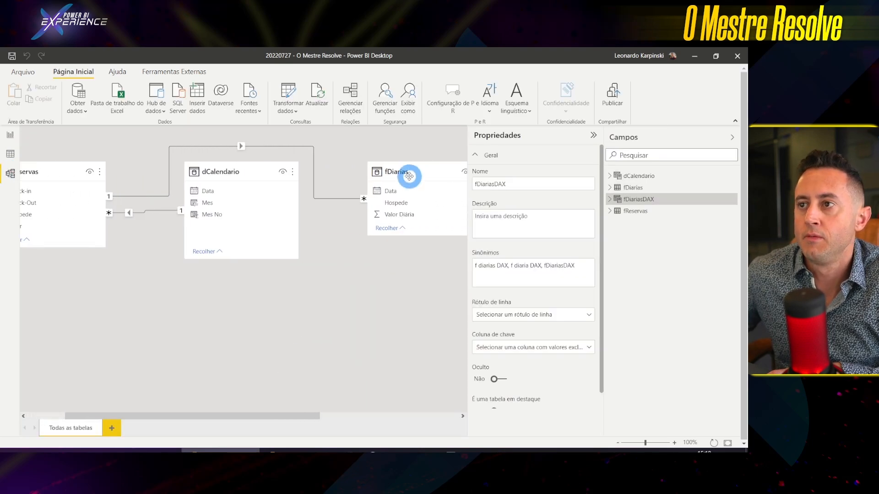
drag(408, 172, 27, 368)
drag(178, 326, 254, 329)
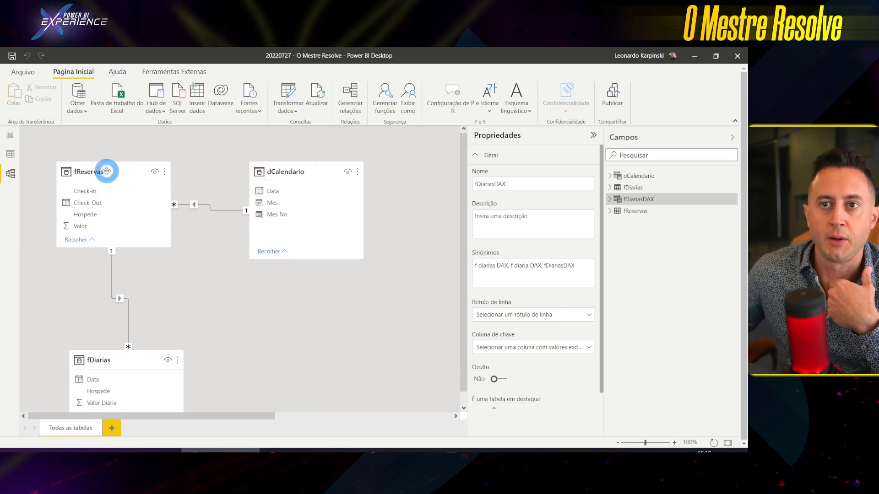
Delete the relationships linking fReservas to fDiarias and dCalendario, and hide the fReservas table
right_click(112, 259)
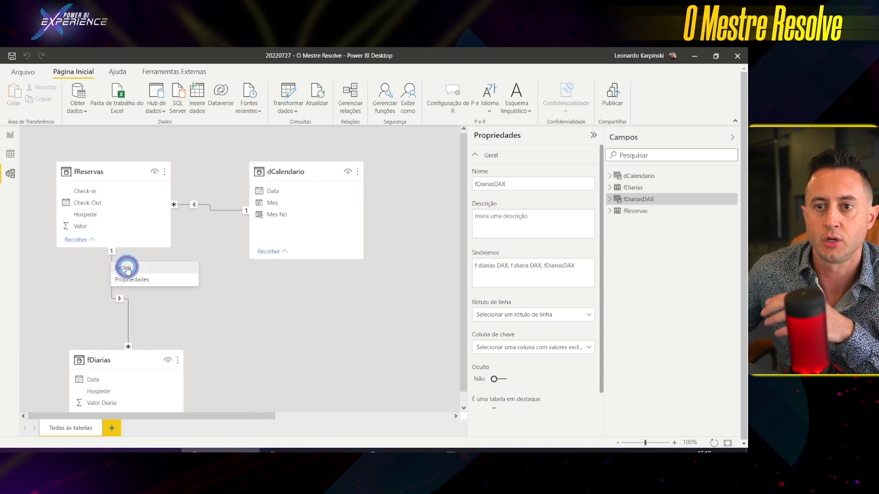
click(128, 270)
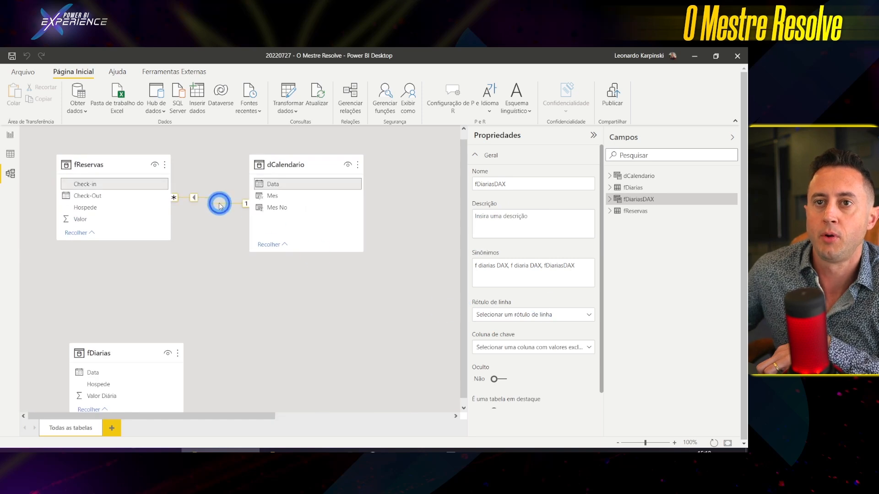
right_click(219, 204)
click(226, 216)
key(Return)
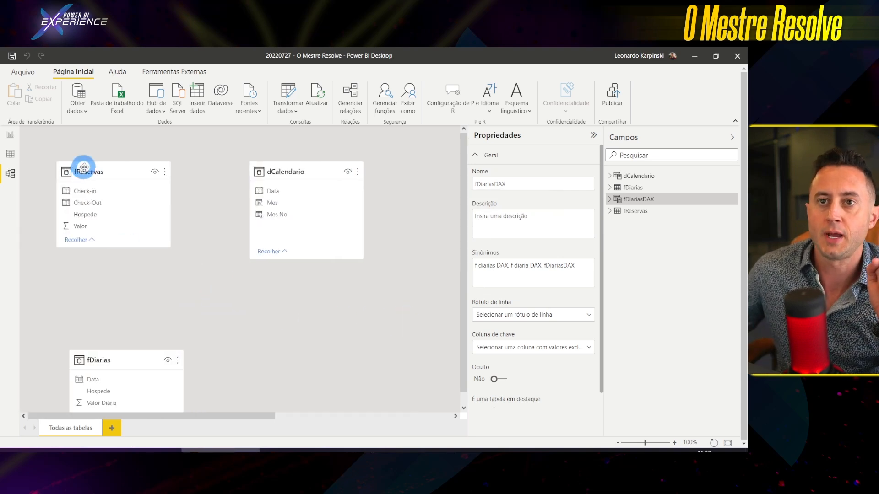
click(156, 173)
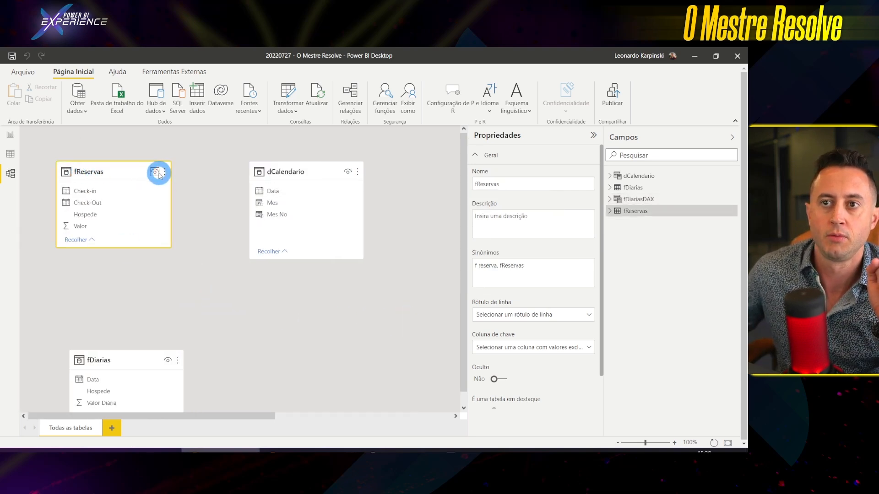
click(154, 173)
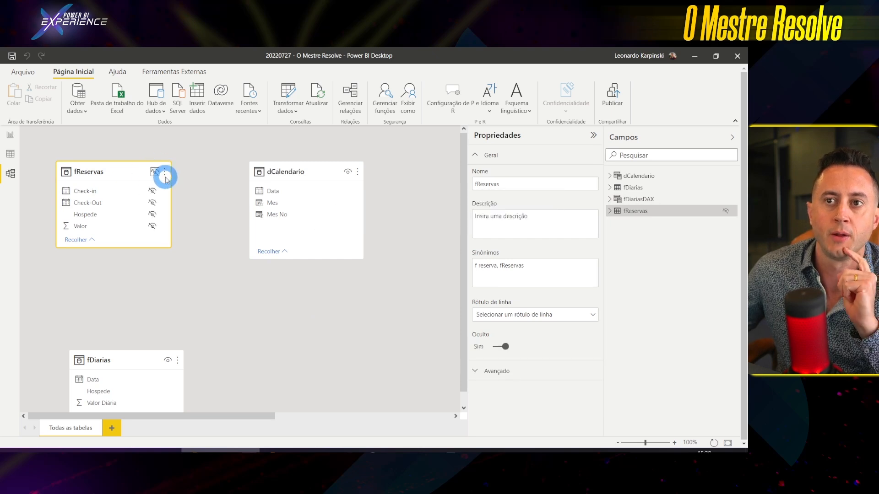
Rearrange the model diagram so that fDiarias and fDiariasDAX sit below dCalendario on either side
drag(277, 173, 316, 204)
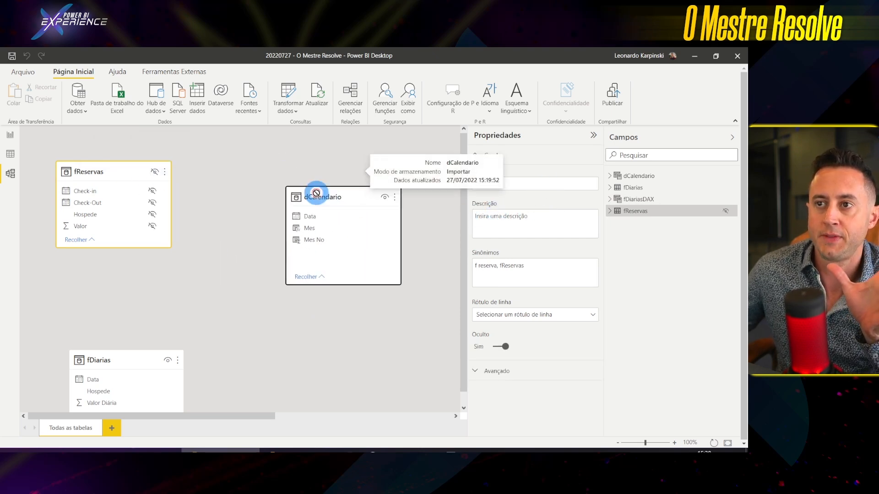
drag(153, 359, 230, 351)
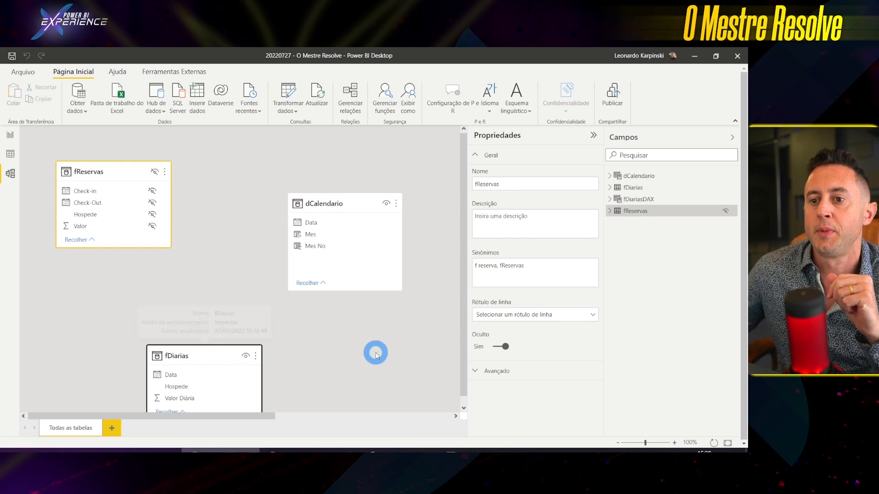
drag(372, 353, 232, 344)
drag(375, 254, 247, 252)
drag(358, 186, 416, 349)
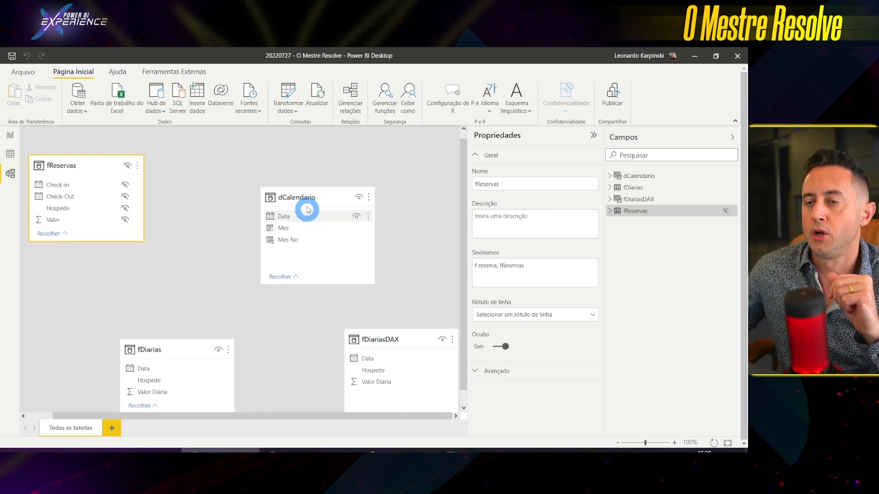
Relate dCalendario[Data] to fDiarias[Data] and try to relate it to fDiariasDAX[Data] as well
drag(304, 216, 282, 236)
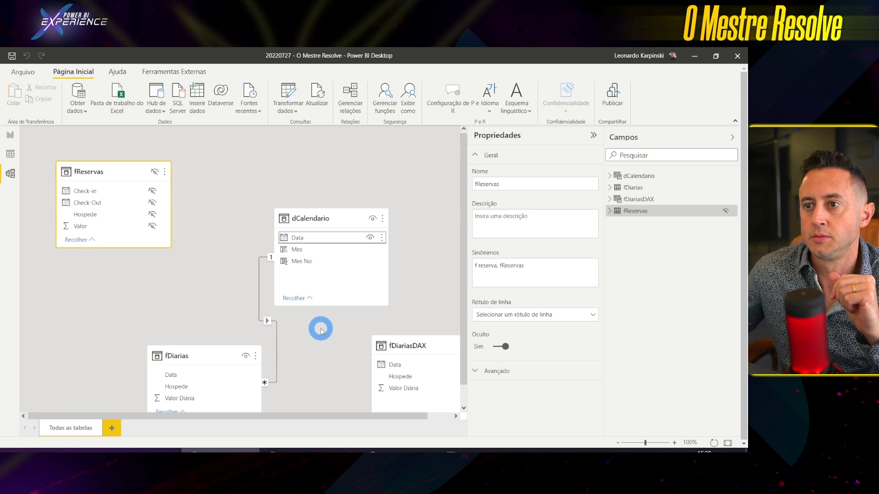
drag(271, 219, 376, 347)
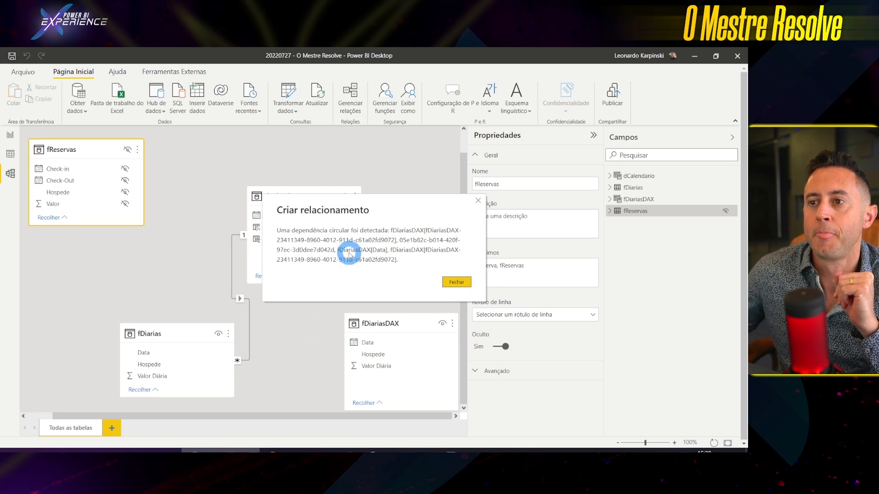
click(451, 284)
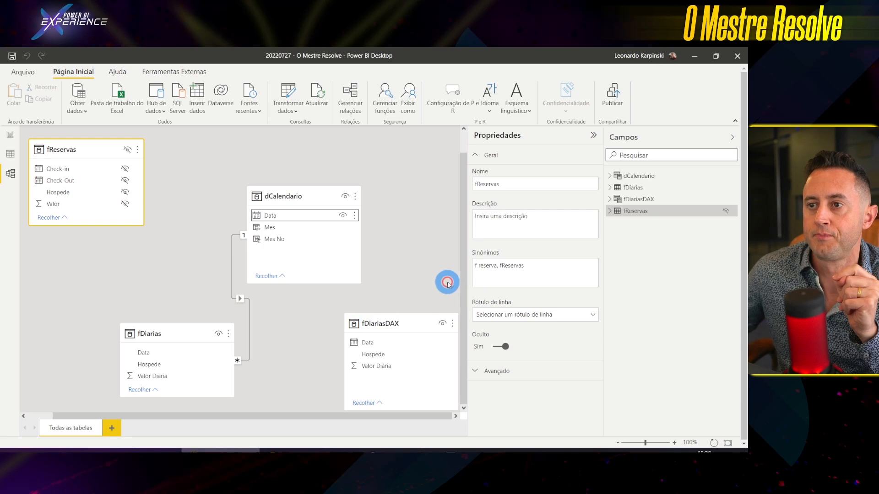
Replace VALUES with DISTINCT around dCalendario[Data] in the CROSSJOIN of the fDiariasDAX formula and commit it
click(11, 154)
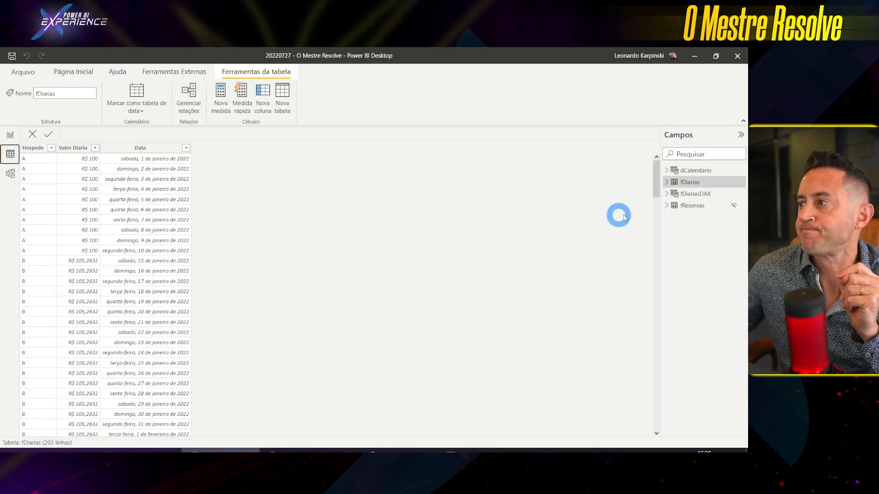
click(687, 193)
click(311, 179)
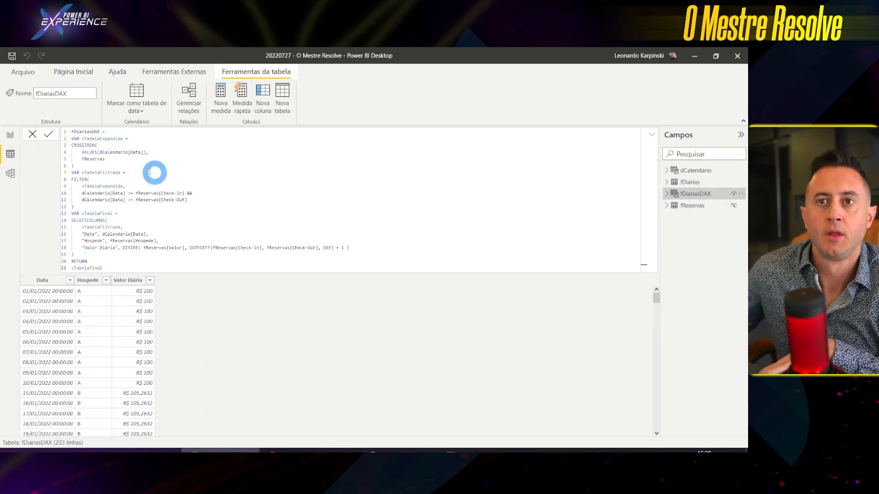
scroll(142, 168, up, 3)
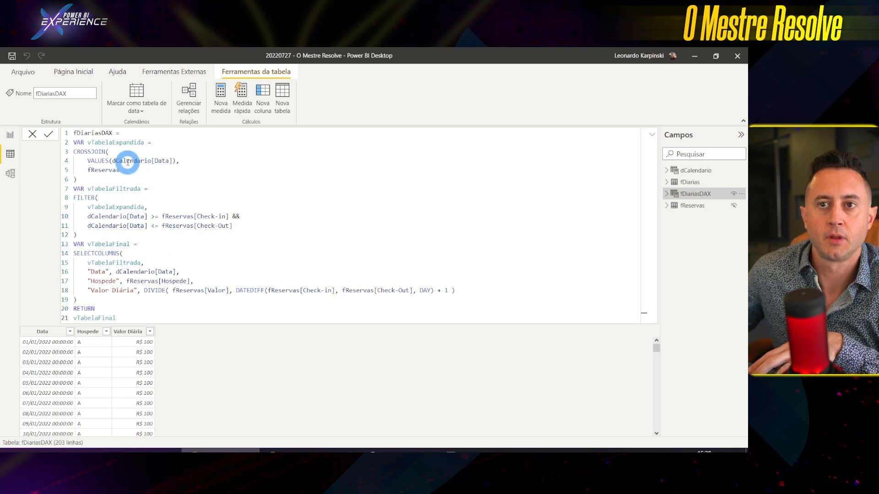
scroll(113, 164, up, 2)
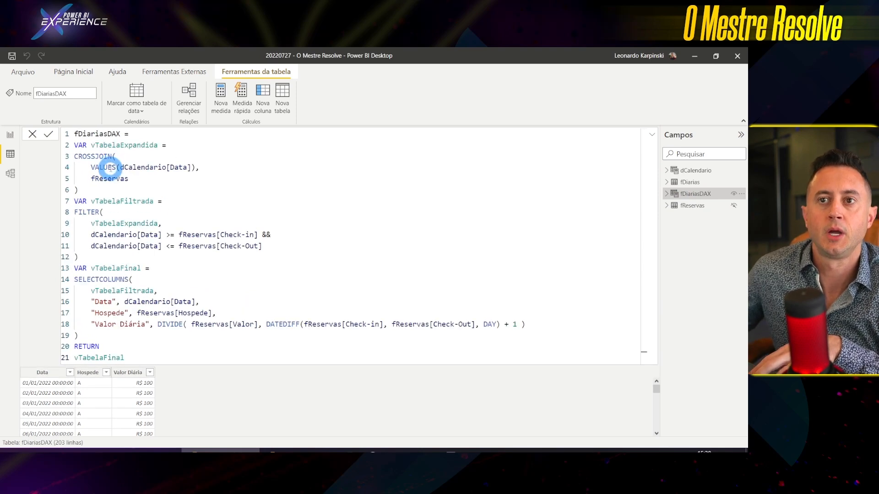
double_click(110, 167)
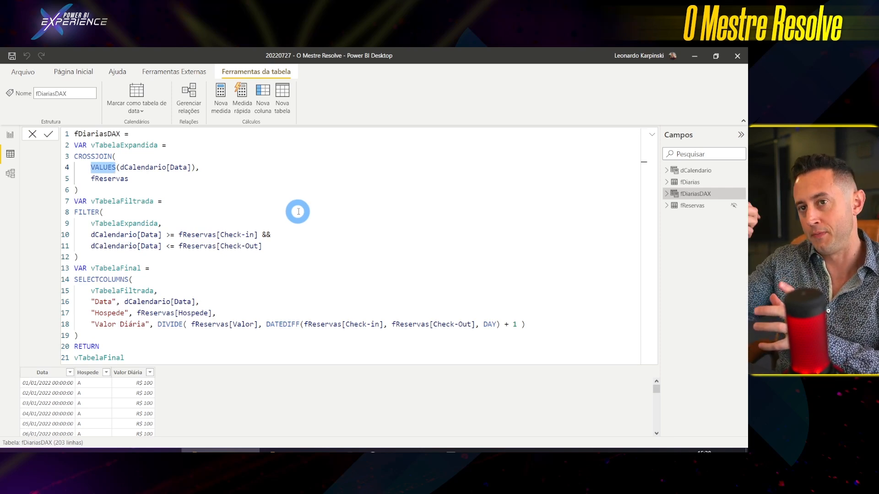
text(DISTINCT)
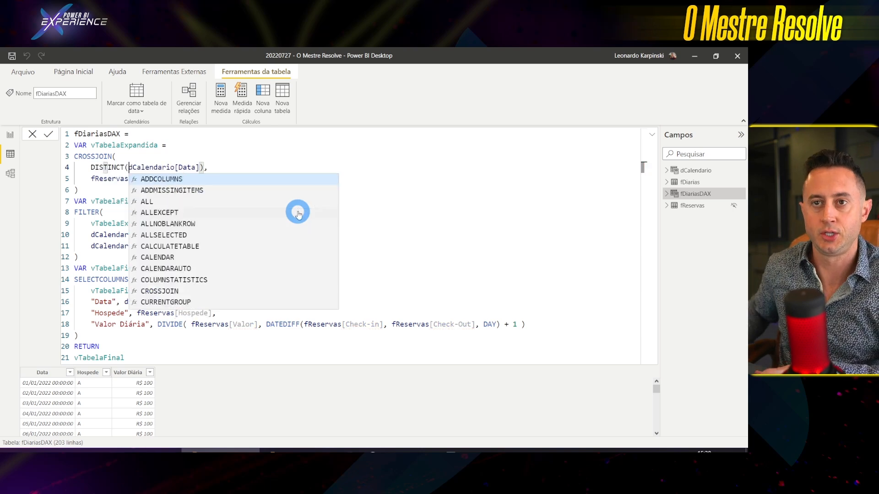
key(Up)
key(Up)
key(Up)
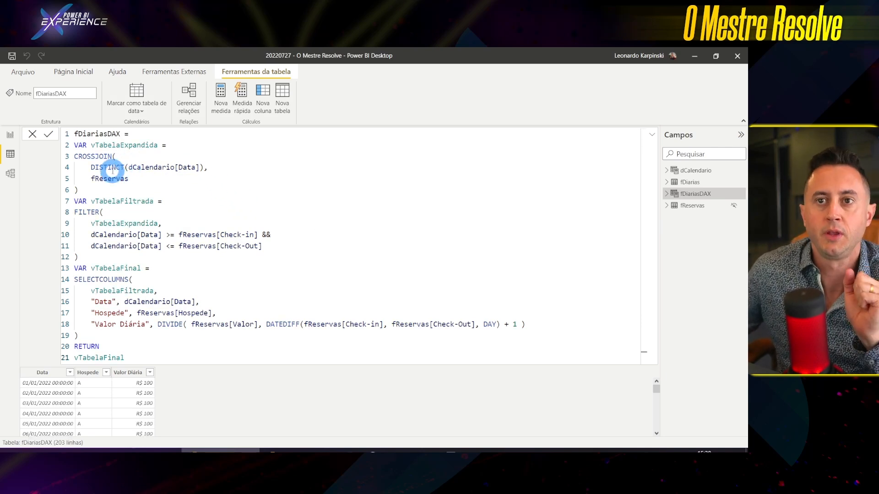
Create a relationship between fDiariasDAX[Data] and dCalendario[Data] in the model
click(10, 173)
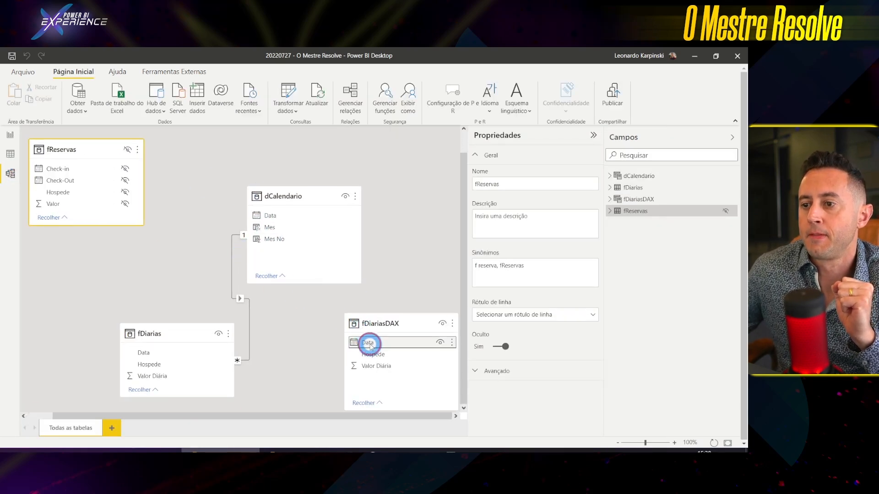
drag(367, 342, 293, 224)
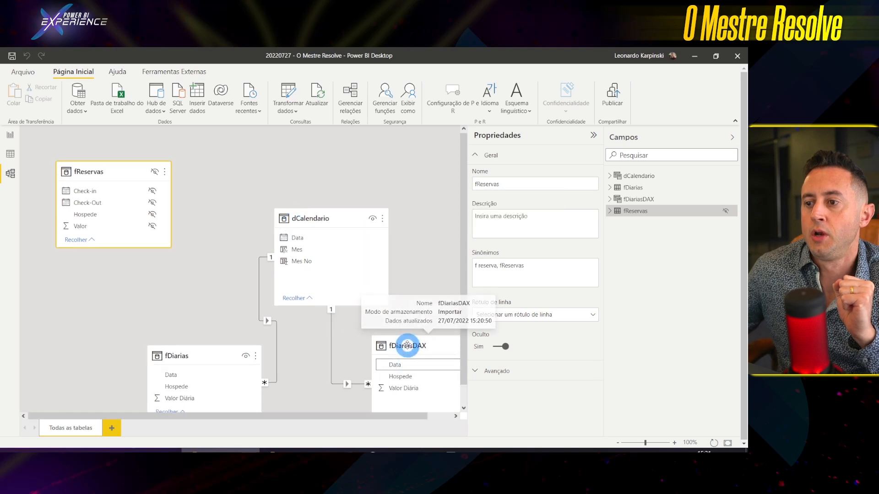
Build an enlarged clustered column chart on the report page showing Valor Diária from fDiarias and fDiariasDAX by dCalendario's Mes
click(13, 134)
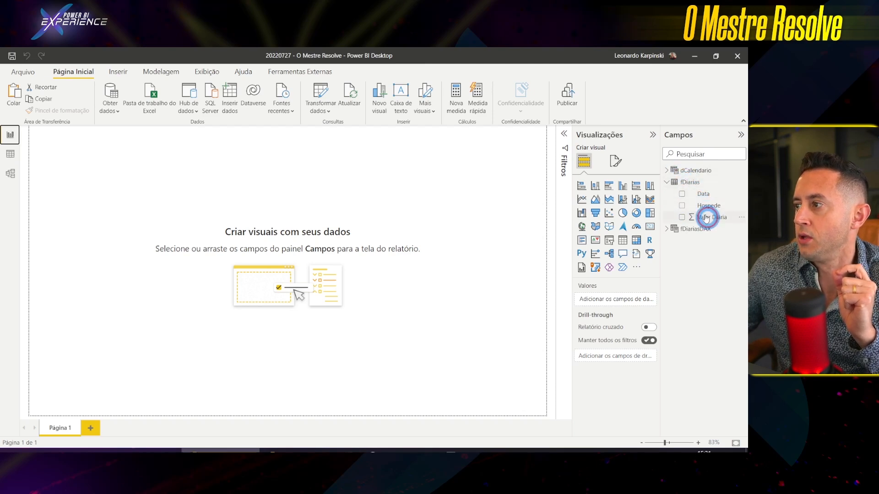
drag(710, 218, 266, 241)
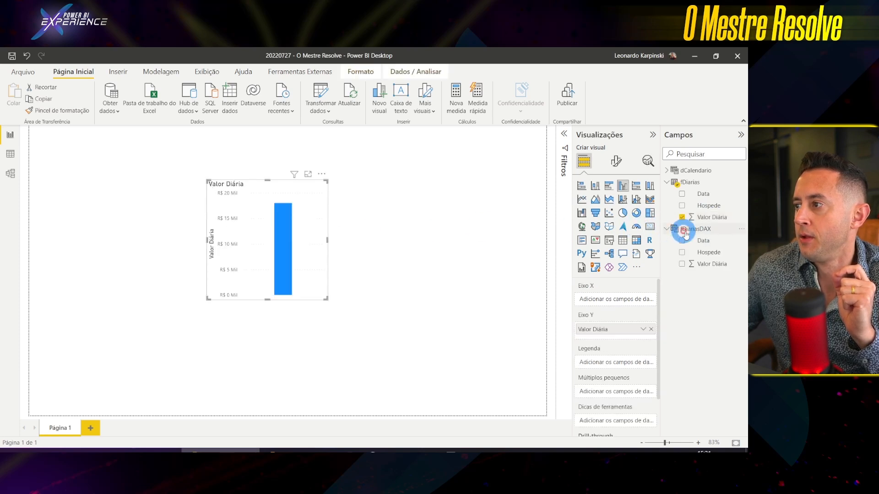
drag(706, 263, 321, 247)
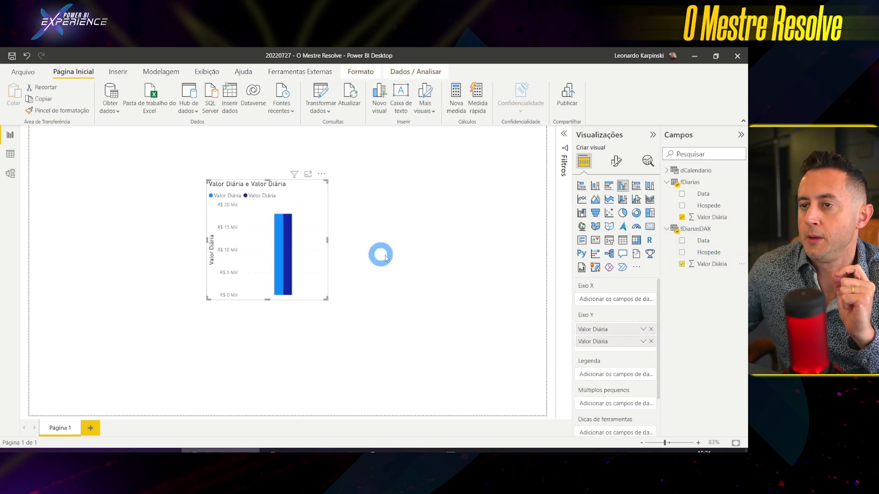
click(666, 170)
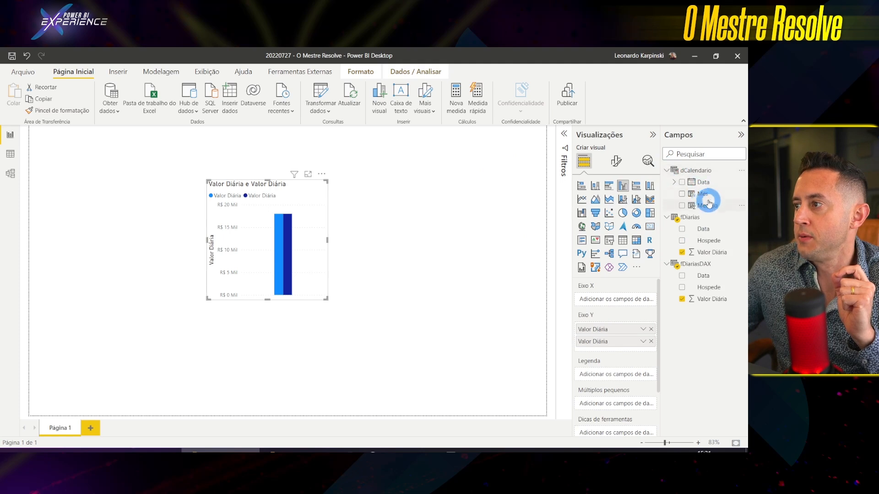
drag(709, 202, 609, 296)
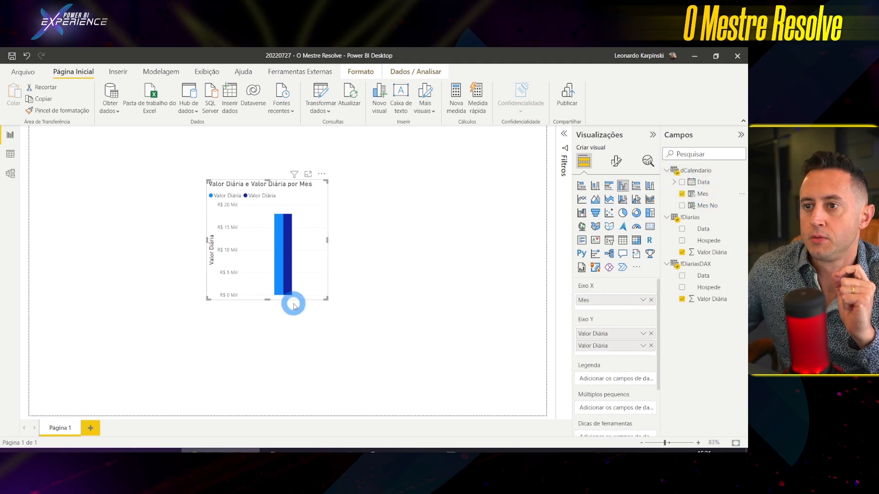
drag(327, 298, 529, 364)
drag(386, 219, 296, 210)
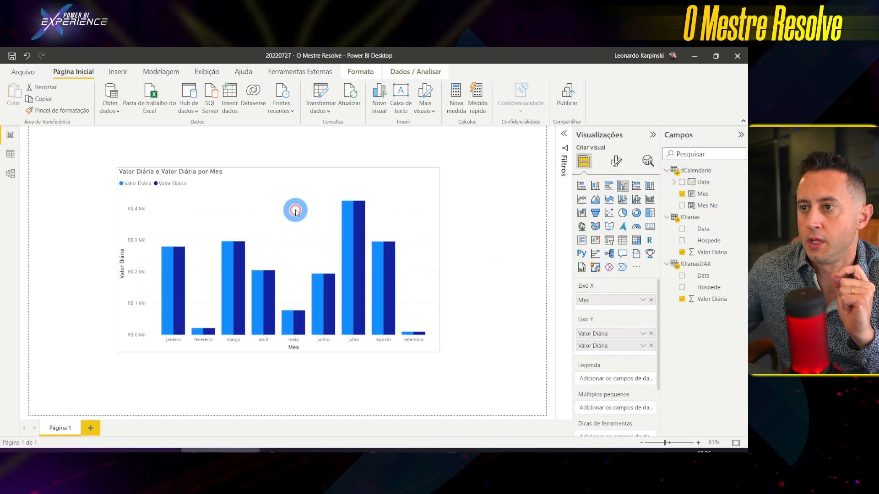
Convert the column chart to a table visual and format Valor Diária in fDiarias with 2 decimal places
click(622, 240)
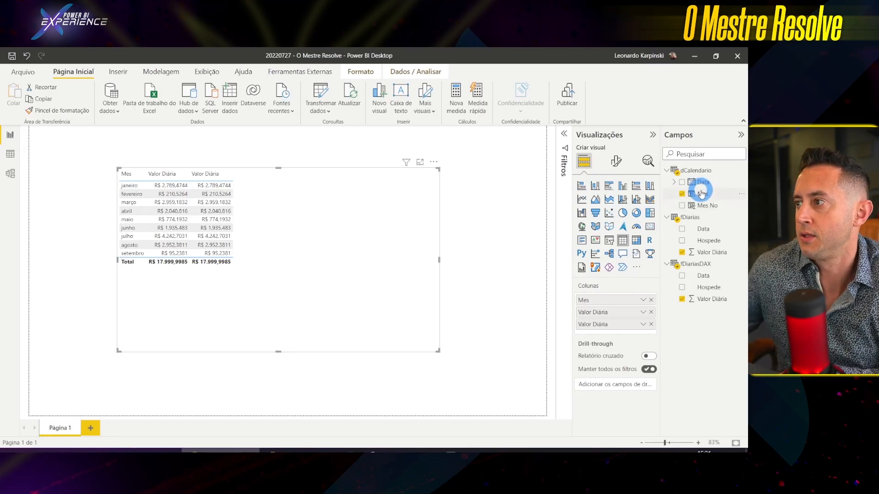
click(707, 252)
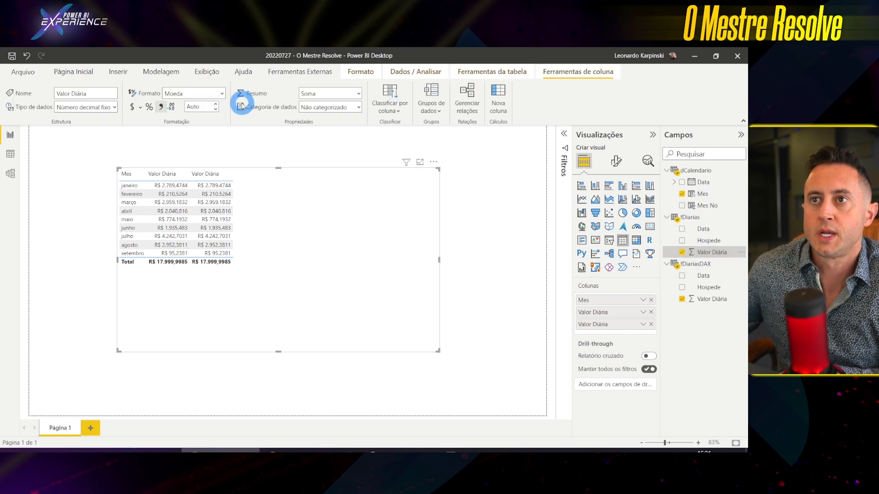
click(201, 107)
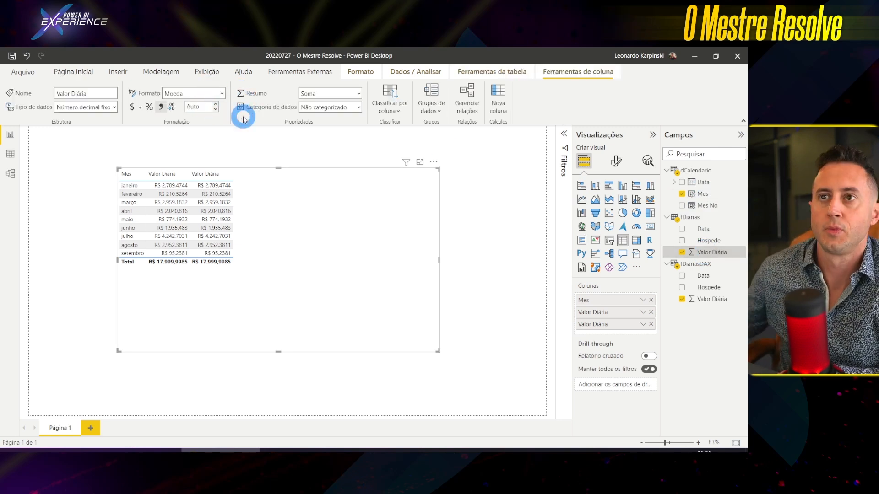
text(2)
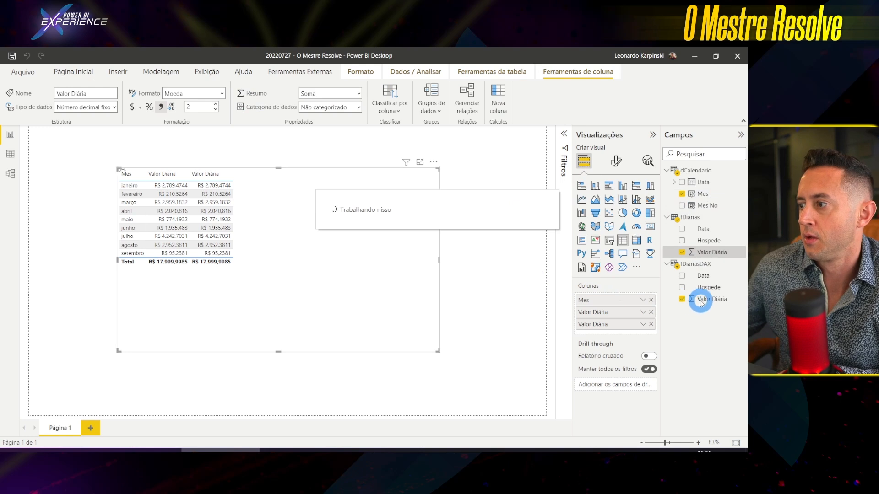
key(Return)
Format Valor Diária in fDiariasDAX with 2 decimal places and show the fDiariasDAX table in the data view
click(705, 300)
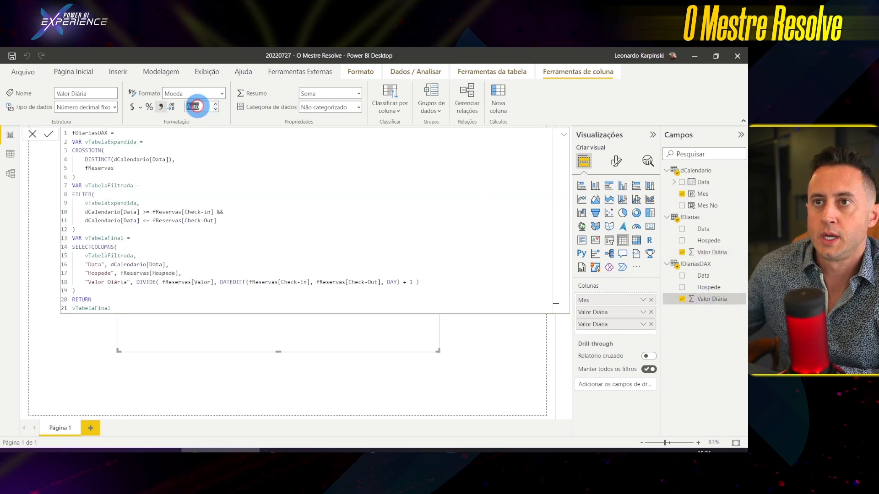
click(197, 106)
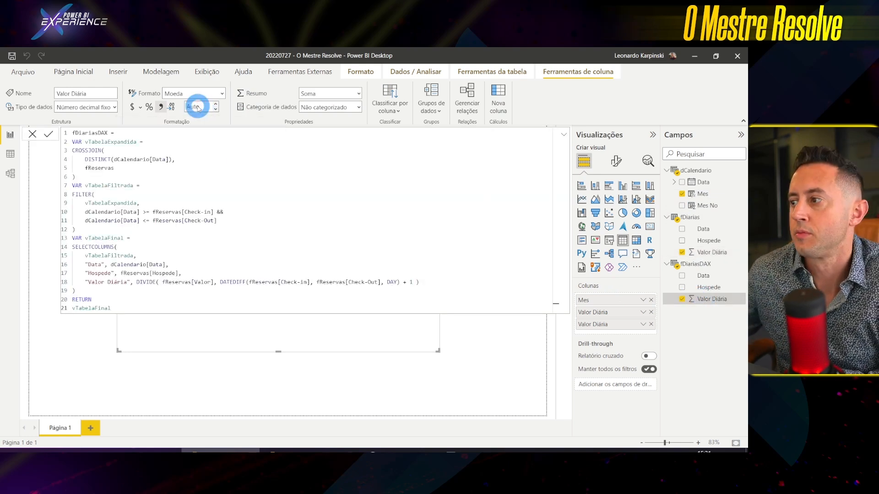
key(Return)
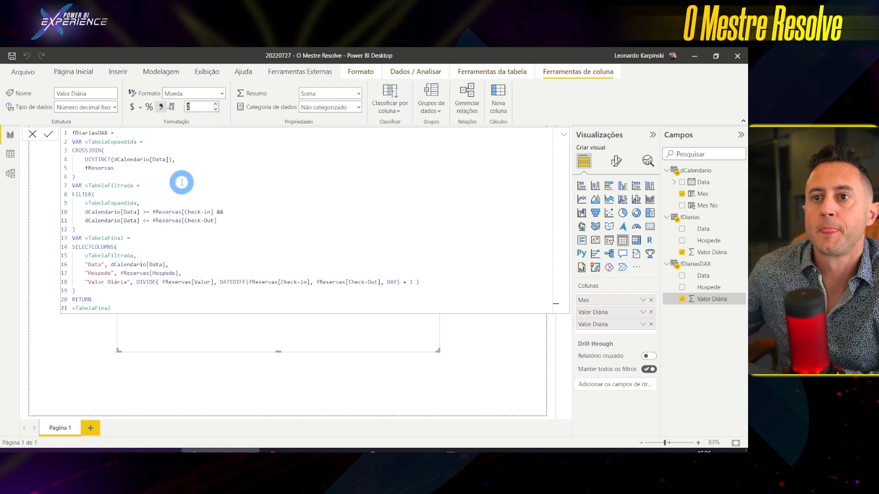
key(Escape)
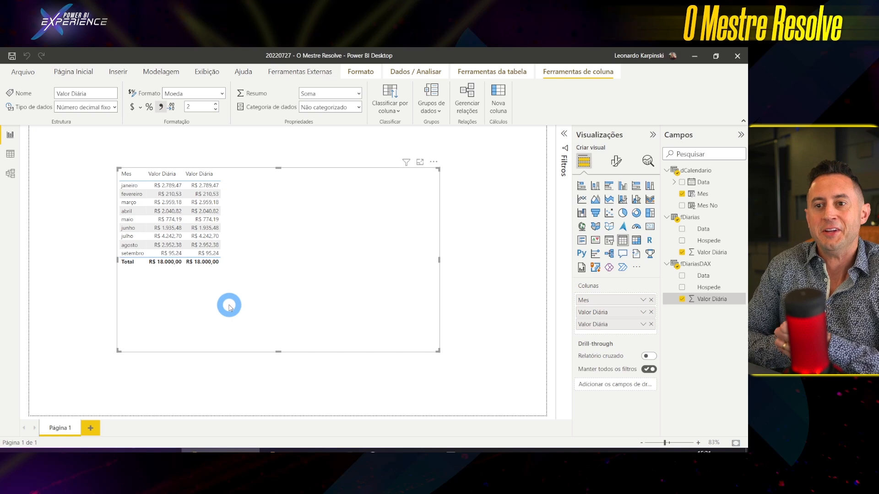
click(10, 153)
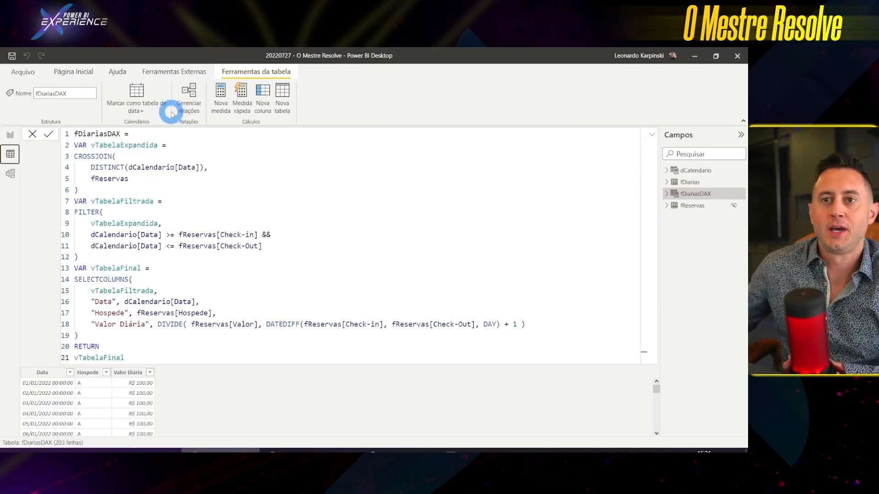